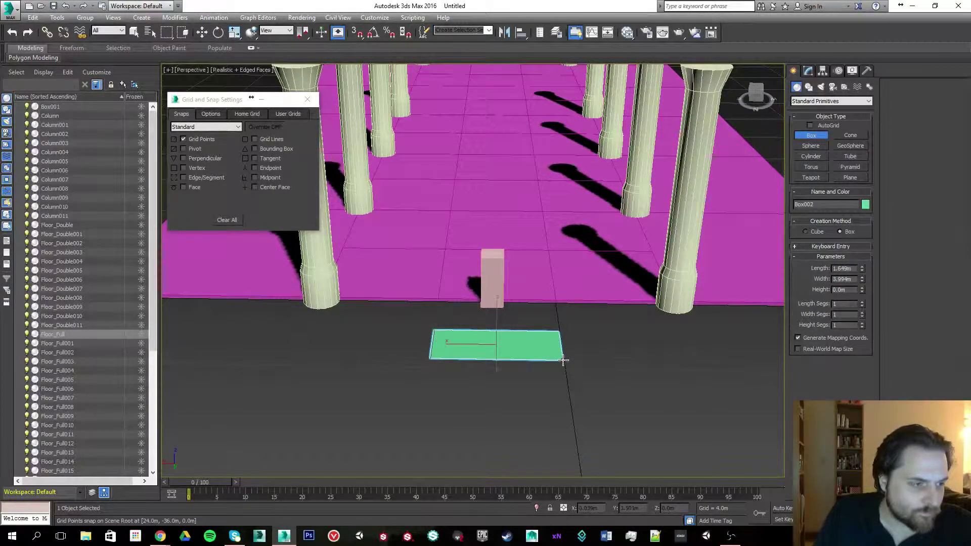
Finish a box in front of the pink box, about 1.65 m long, 3.99 m wide and 0.86 m high.
{"action": "left_click", "coordinate": [547, 333]}
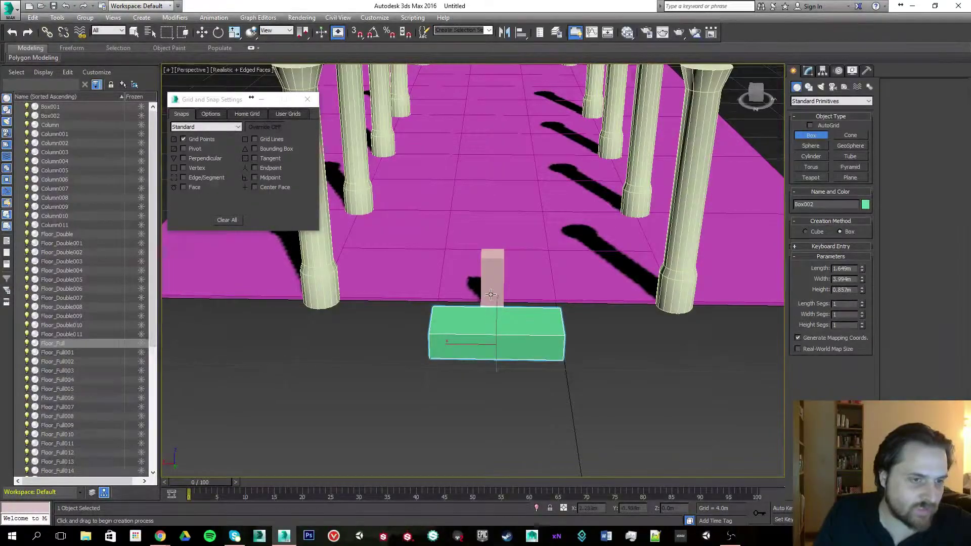
{"action": "middle_click_drag", "start_coordinate": [548, 333], "coordinate": [524, 284], "text": "alt"}
{"action": "scroll", "coordinate": [448, 319], "scroll_direction": "up", "scroll_amount": 3}
{"action": "middle_click_drag", "start_coordinate": [448, 318], "coordinate": [480, 297]}
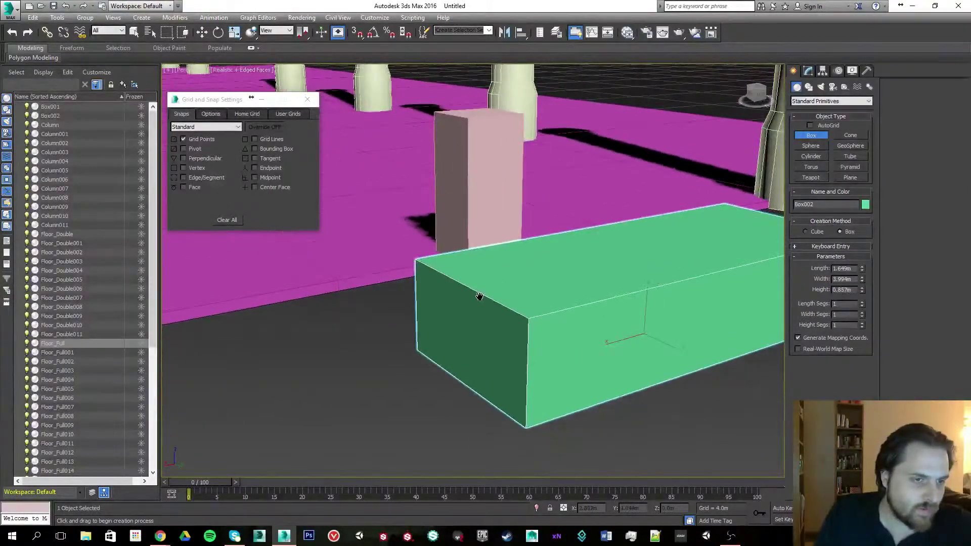
{"action": "scroll", "coordinate": [479, 296], "scroll_direction": "down", "scroll_amount": 5}
{"action": "scroll", "coordinate": [480, 297], "scroll_direction": "up", "scroll_amount": 5}
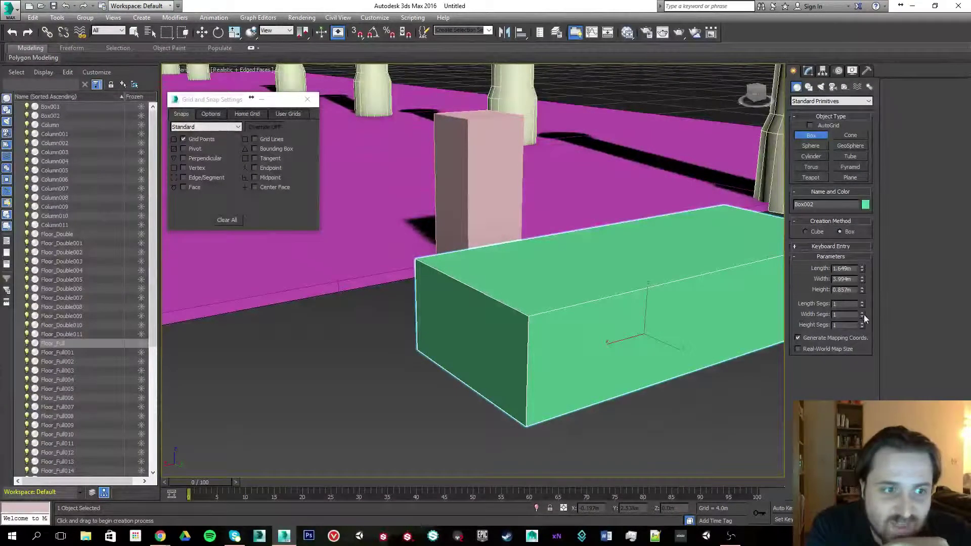
Set the green box's height to 1 m.
{"action": "double_click", "coordinate": [853, 289]}
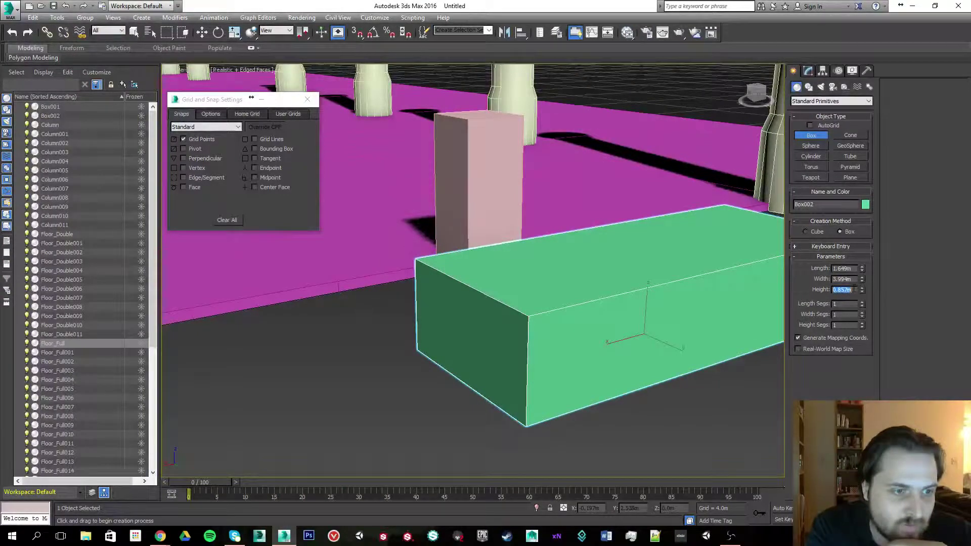
{"action": "left_click", "coordinate": [854, 289]}
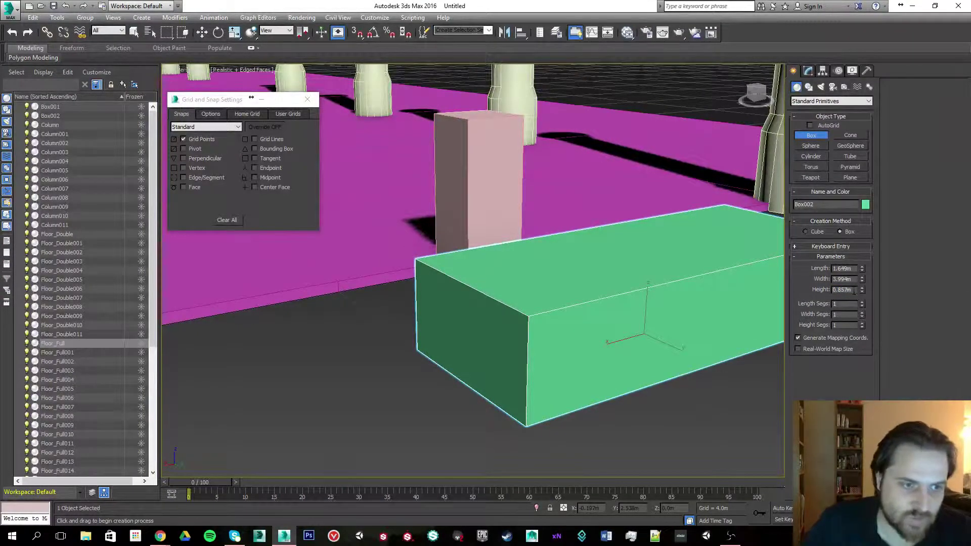
{"action": "type", "text": "1"}
{"action": "key", "text": "Return"}
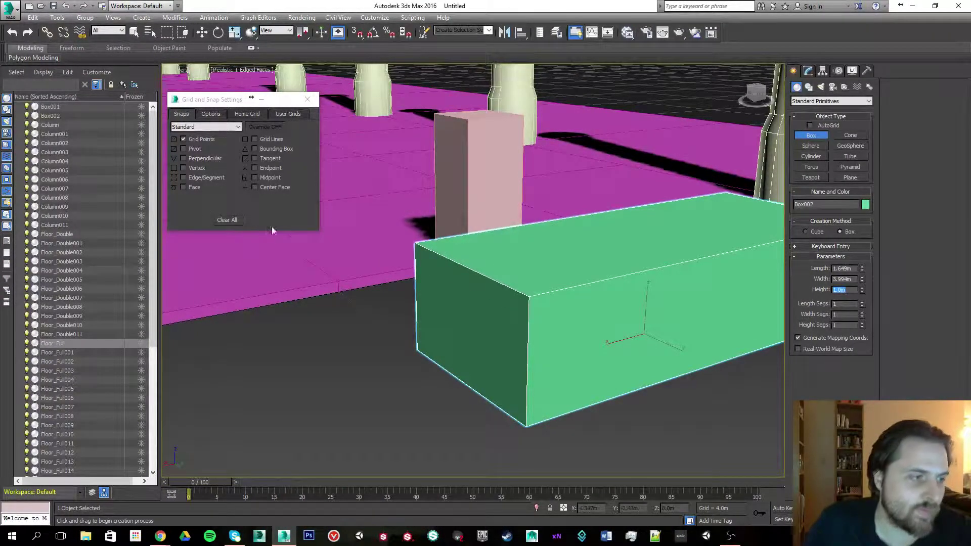
Set the green box's length to 1 m.
{"action": "scroll", "coordinate": [415, 256], "scroll_direction": "down", "scroll_amount": 10}
{"action": "scroll", "coordinate": [415, 257], "scroll_direction": "up", "scroll_amount": 8}
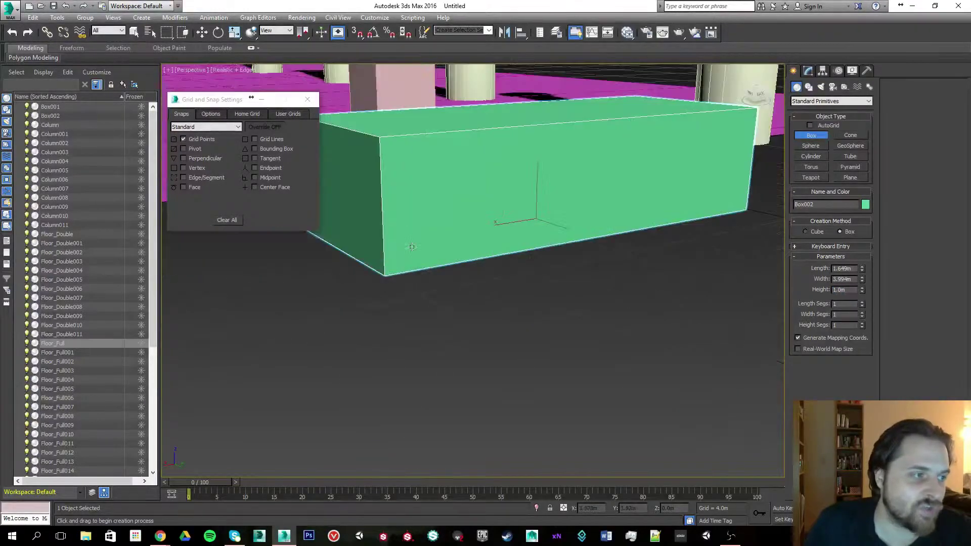
{"action": "scroll", "coordinate": [397, 208], "scroll_direction": "down", "scroll_amount": 3}
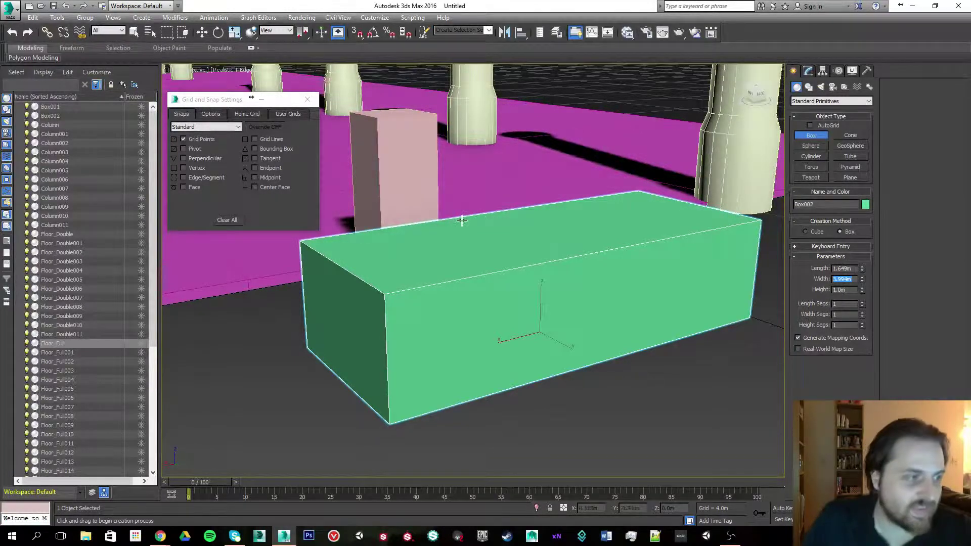
{"action": "middle_click_drag", "start_coordinate": [461, 220], "coordinate": [521, 220], "text": "alt"}
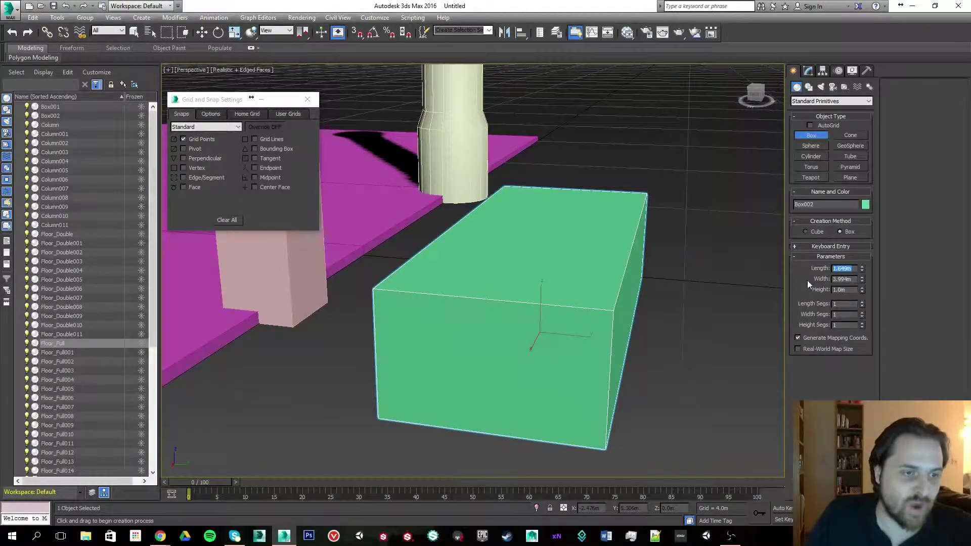
{"action": "type", "text": "1"}
{"action": "key", "text": "Return"}
Set the green box's width to 6 m.
{"action": "scroll", "coordinate": [430, 284], "scroll_direction": "up", "scroll_amount": 1}
{"action": "scroll", "coordinate": [438, 275], "scroll_direction": "down", "scroll_amount": 4}
{"action": "scroll", "coordinate": [450, 263], "scroll_direction": "up", "scroll_amount": 5}
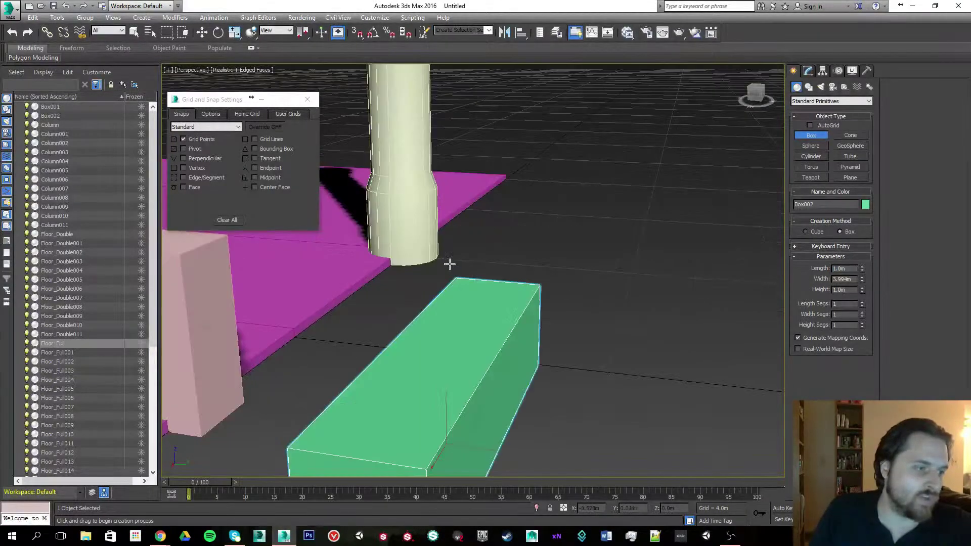
{"action": "middle_click_drag", "start_coordinate": [449, 264], "coordinate": [485, 318], "text": "alt"}
{"action": "scroll", "coordinate": [487, 316], "scroll_direction": "down", "scroll_amount": 3}
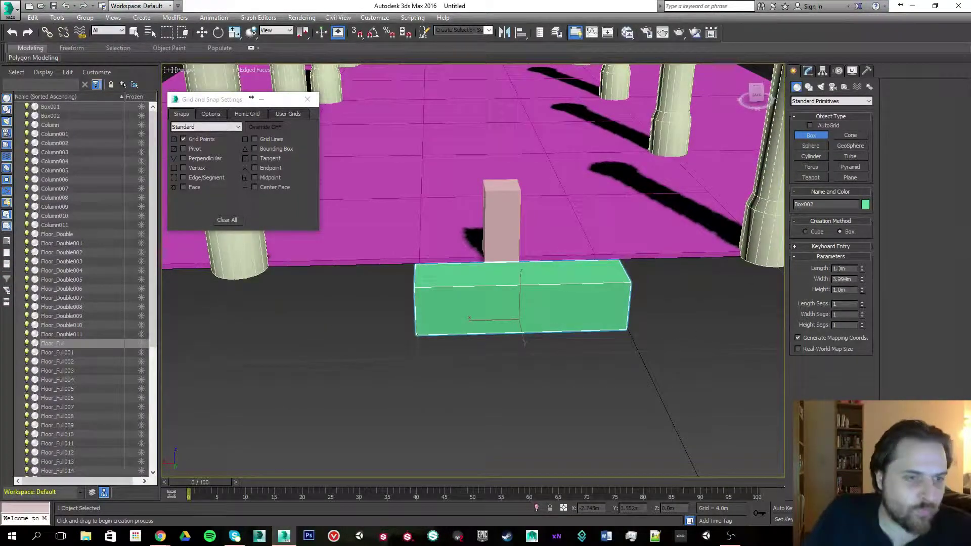
{"action": "double_click", "coordinate": [843, 279]}
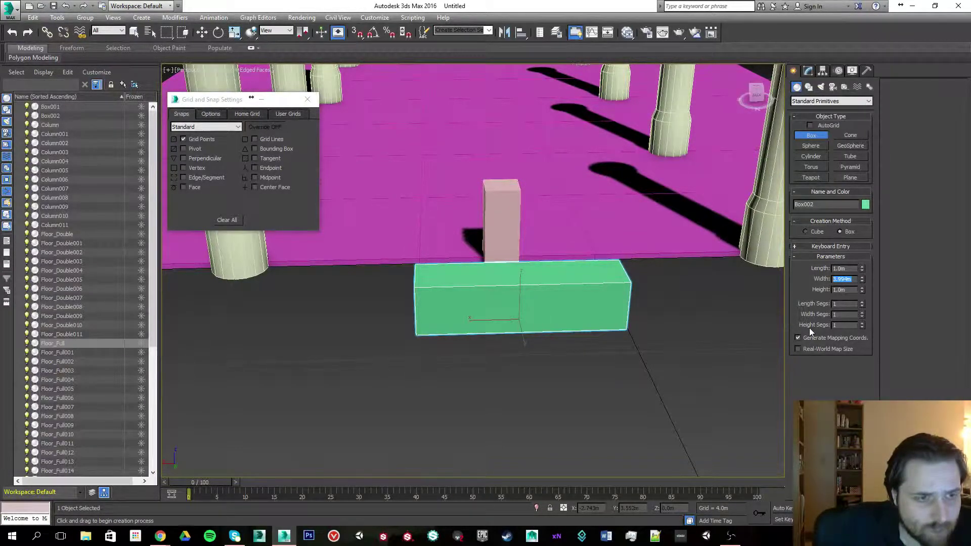
{"action": "type", "text": "6"}
{"action": "key", "text": "Return"}
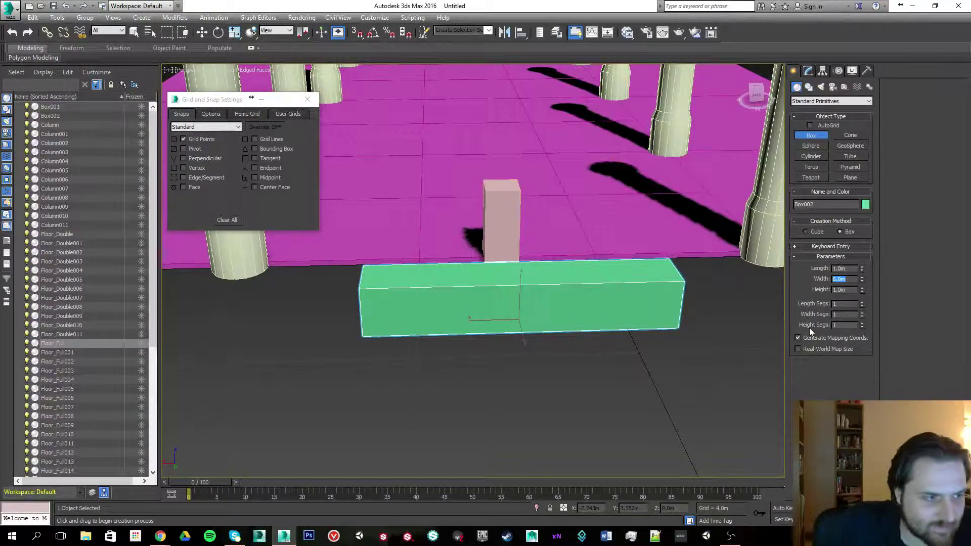
Examine the green box's proportions against the pink box, the floor and the surrounding columns.
{"action": "middle_click_drag", "start_coordinate": [683, 275], "coordinate": [534, 262], "text": "alt"}
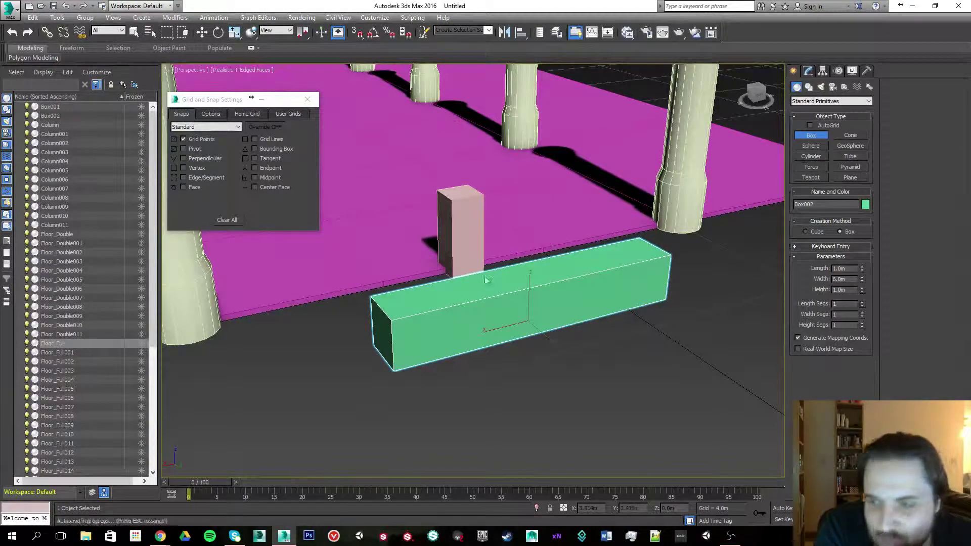
{"action": "middle_click_drag", "start_coordinate": [487, 277], "coordinate": [478, 253], "text": "alt"}
{"action": "scroll", "coordinate": [478, 252], "scroll_direction": "down", "scroll_amount": 5}
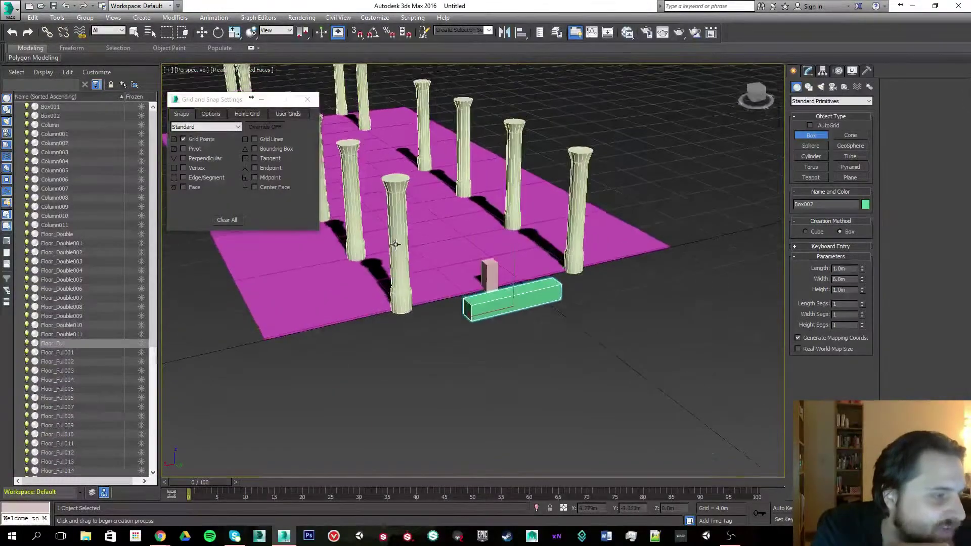
{"action": "scroll", "coordinate": [506, 282], "scroll_direction": "up", "scroll_amount": 5}
{"action": "middle_click_drag", "start_coordinate": [546, 306], "coordinate": [506, 283]}
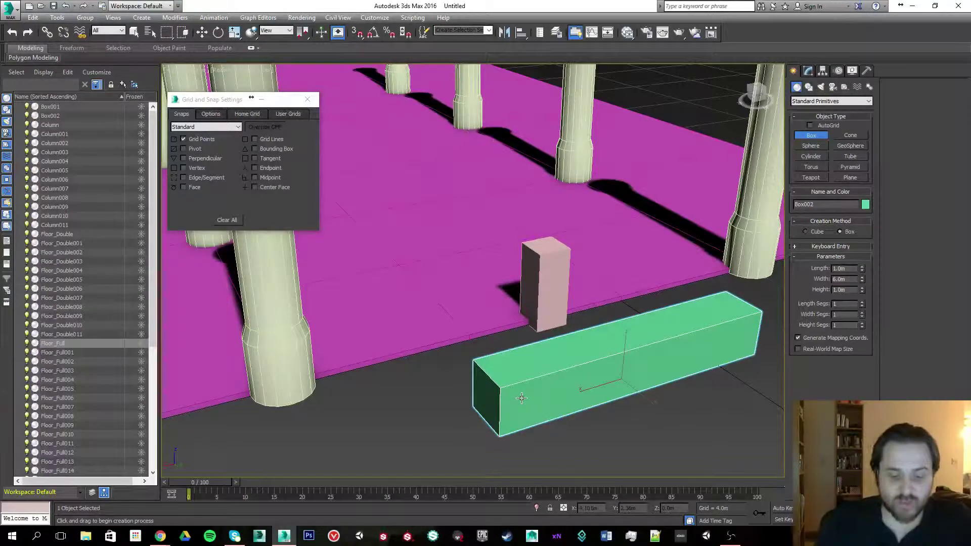
{"action": "scroll", "coordinate": [446, 192], "scroll_direction": "down", "scroll_amount": 4}
{"action": "scroll", "coordinate": [449, 198], "scroll_direction": "up", "scroll_amount": 6}
{"action": "scroll", "coordinate": [595, 262], "scroll_direction": "down", "scroll_amount": 2}
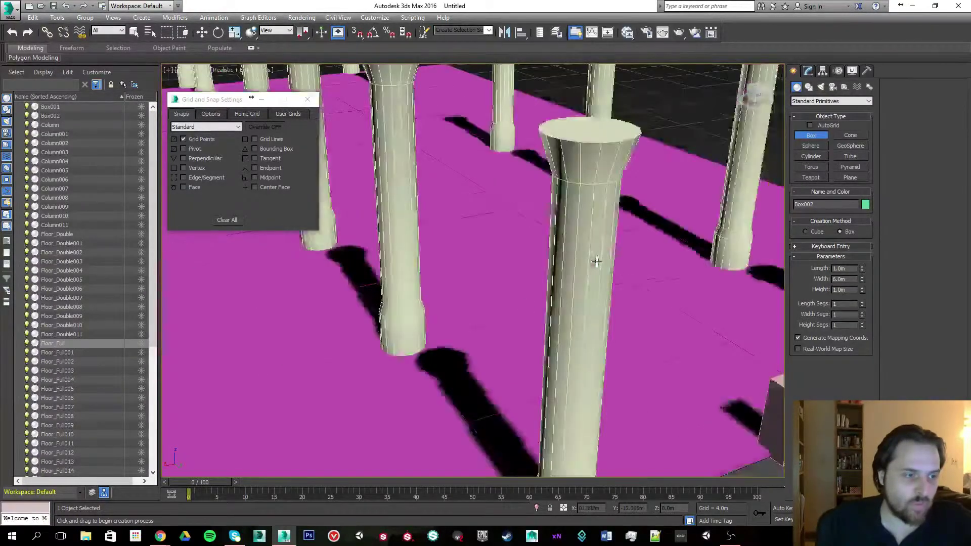
{"action": "scroll", "coordinate": [631, 328], "scroll_direction": "down", "scroll_amount": 5}
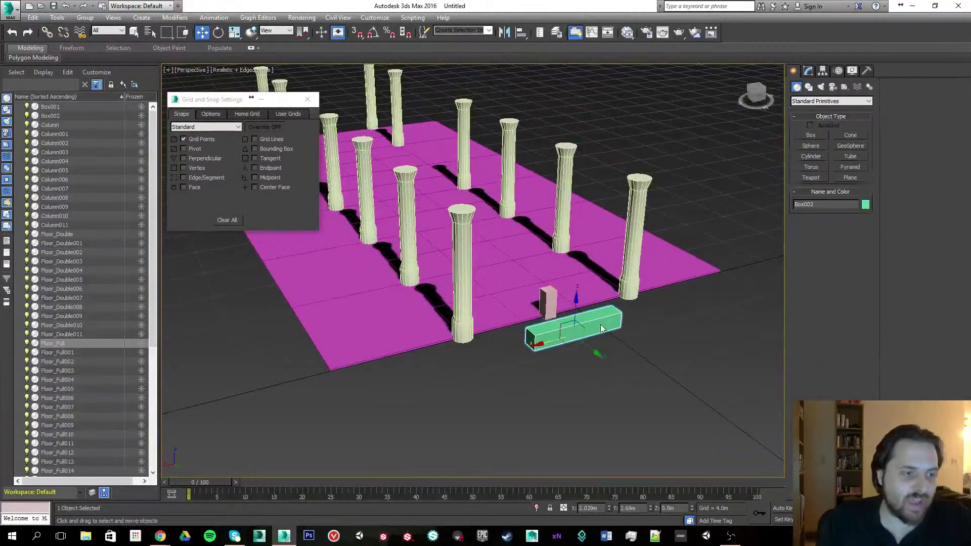
Isolate the green box so that the rest of the scene is hidden.
{"action": "key", "text": "w"}
{"action": "right_click", "coordinate": [594, 312]}
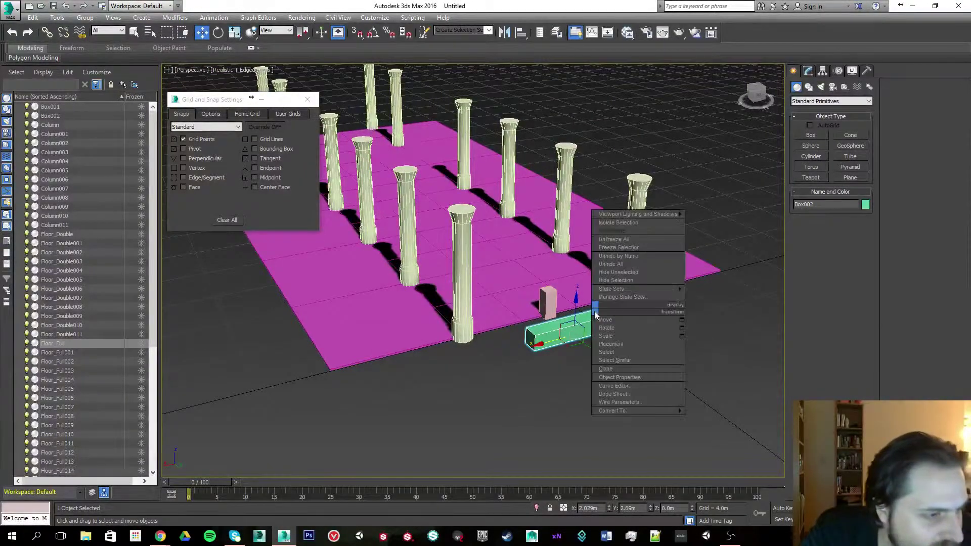
{"action": "left_click", "coordinate": [614, 223]}
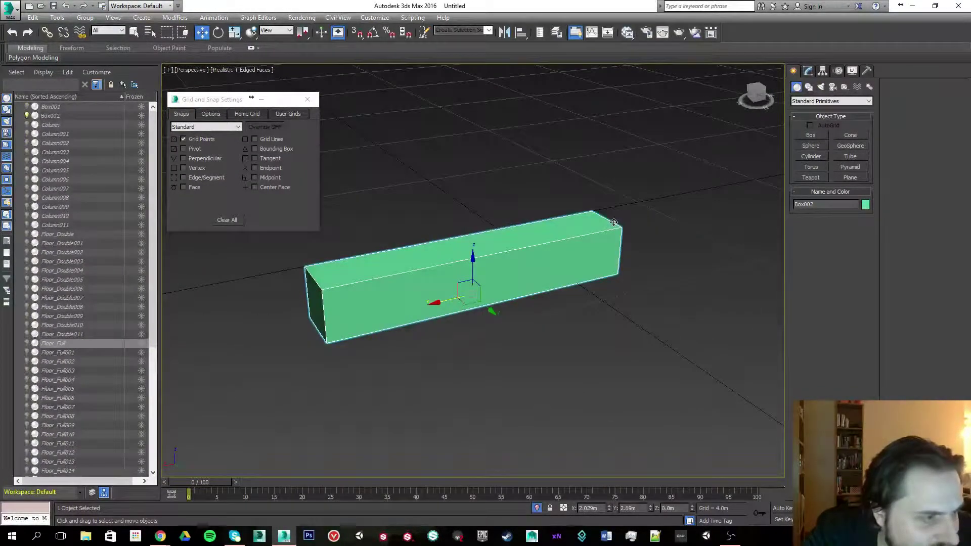
{"action": "middle_click_drag", "start_coordinate": [516, 182], "coordinate": [620, 232]}
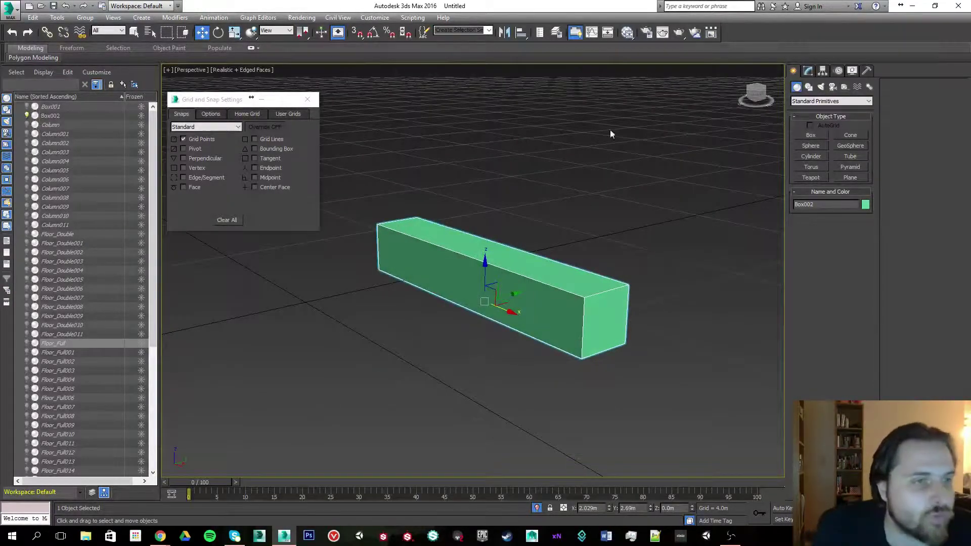
Convert the isolated box to an Editable Poly.
{"action": "left_click", "coordinate": [808, 71]}
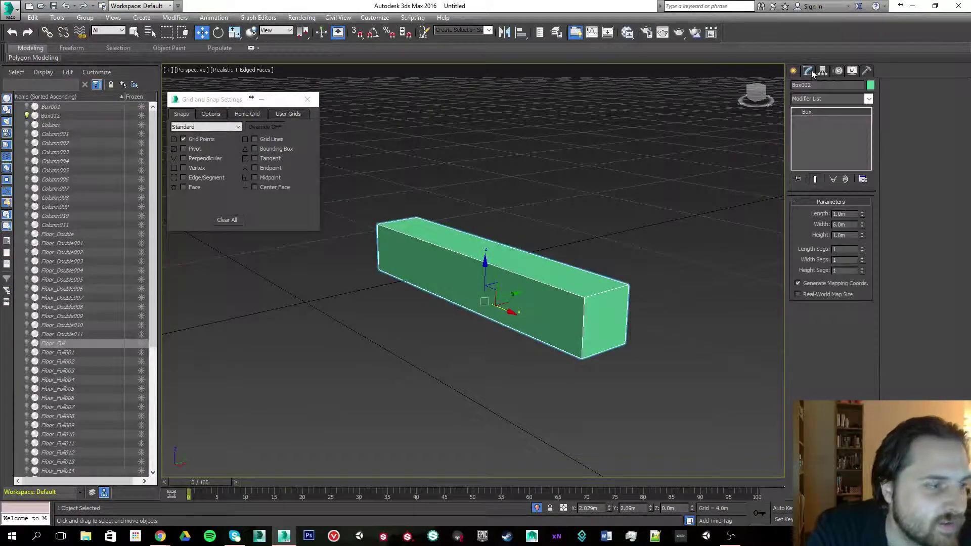
{"action": "right_click", "coordinate": [800, 127]}
{"action": "left_click", "coordinate": [833, 215]}
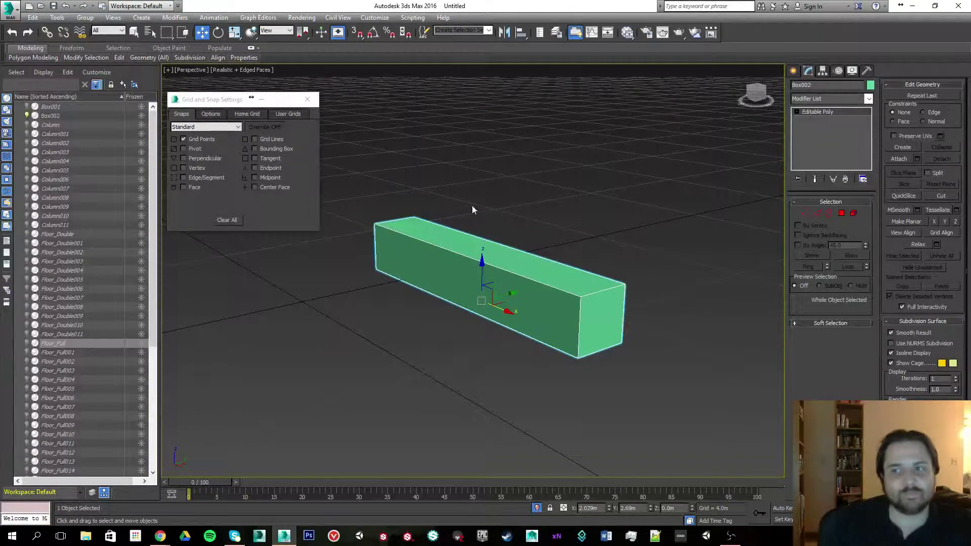
Connect the box's four long edges with 2 segments and a pinch of 94, placing a loop near each end.
{"action": "middle_click_drag", "start_coordinate": [501, 223], "coordinate": [550, 246], "text": "alt"}
{"action": "left_click", "coordinate": [817, 213]}
{"action": "left_click_drag", "start_coordinate": [578, 438], "coordinate": [519, 387]}
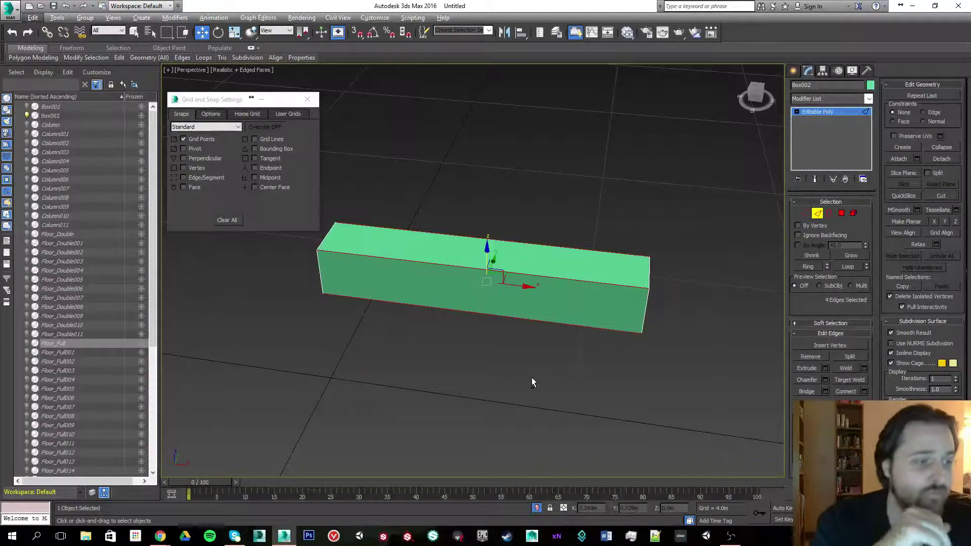
{"action": "left_click", "coordinate": [864, 392]}
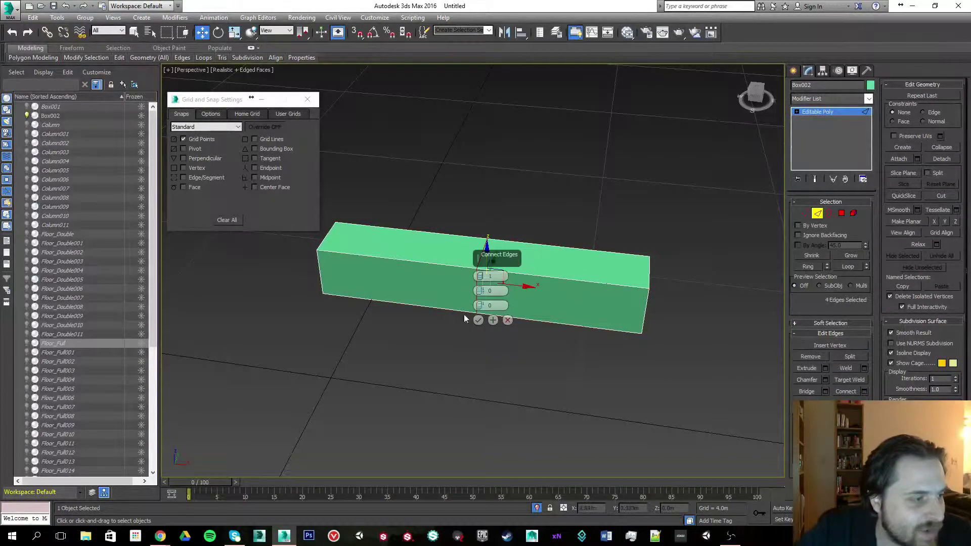
{"action": "left_click", "coordinate": [481, 274]}
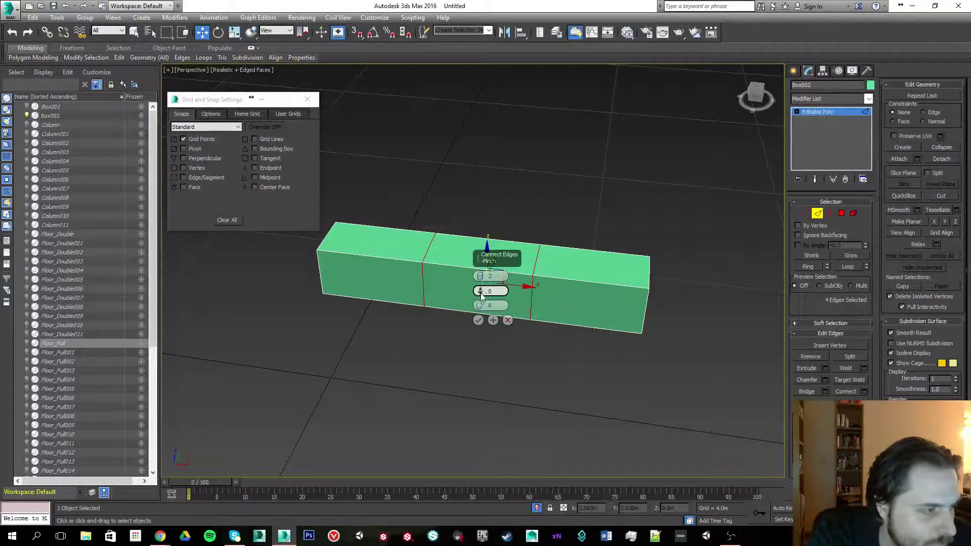
{"action": "left_click_drag", "start_coordinate": [482, 292], "coordinate": [434, 102]}
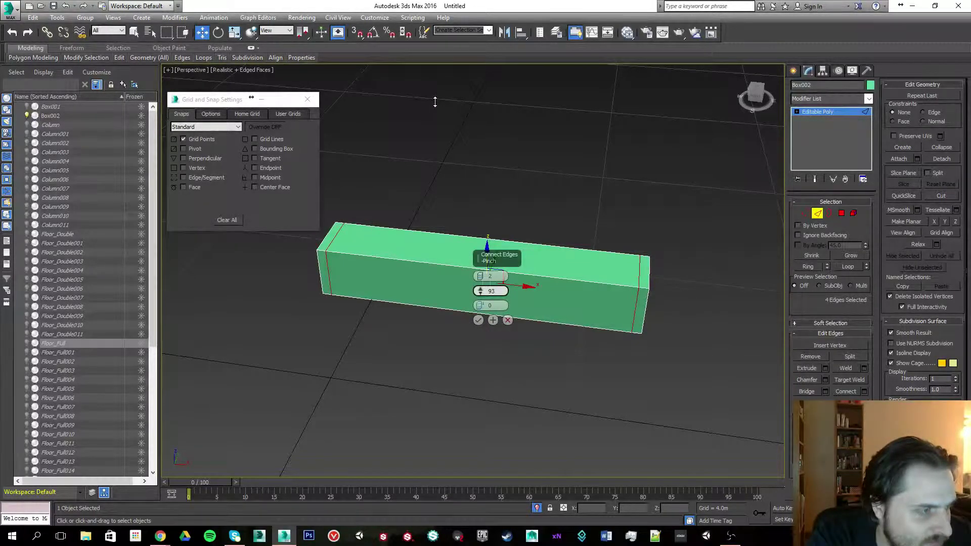
{"action": "left_click_drag", "start_coordinate": [435, 102], "coordinate": [435, 101]}
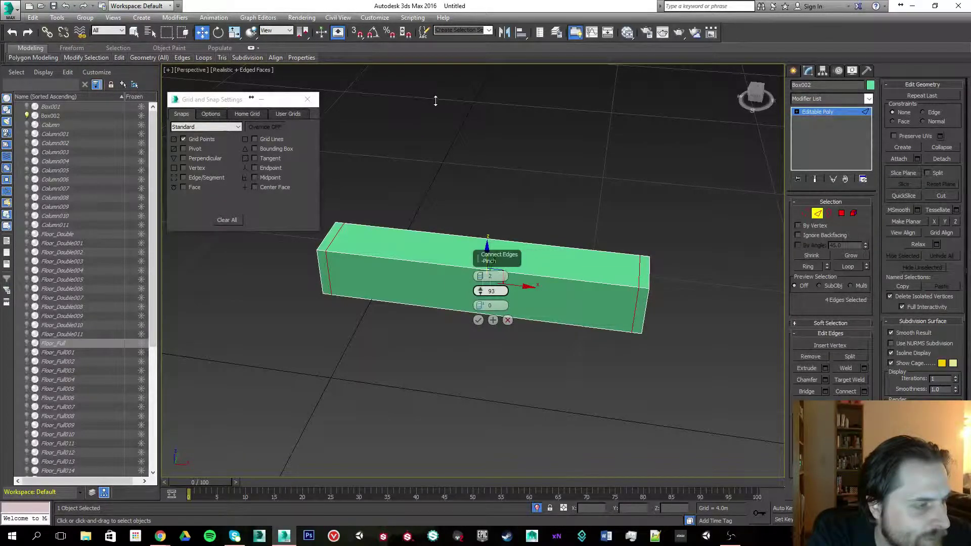
{"action": "left_click_drag", "start_coordinate": [436, 100], "coordinate": [436, 95]}
{"action": "left_click", "coordinate": [493, 320]}
{"action": "left_click", "coordinate": [478, 320]}
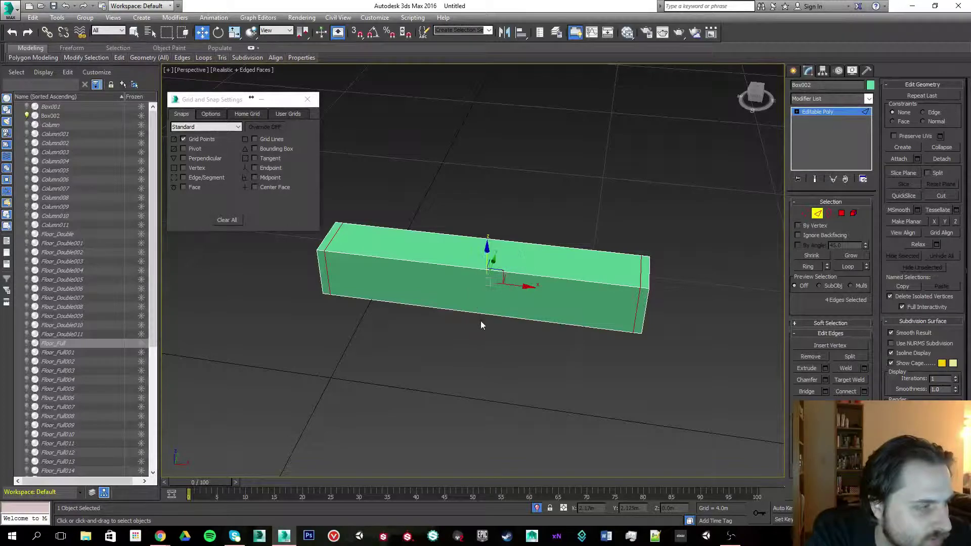
Connect the edges running across the box's width with 1 segment and a slide of 78, placing a lengthwise loop near one long side.
{"action": "middle_click_drag", "start_coordinate": [520, 213], "coordinate": [384, 189], "text": "alt"}
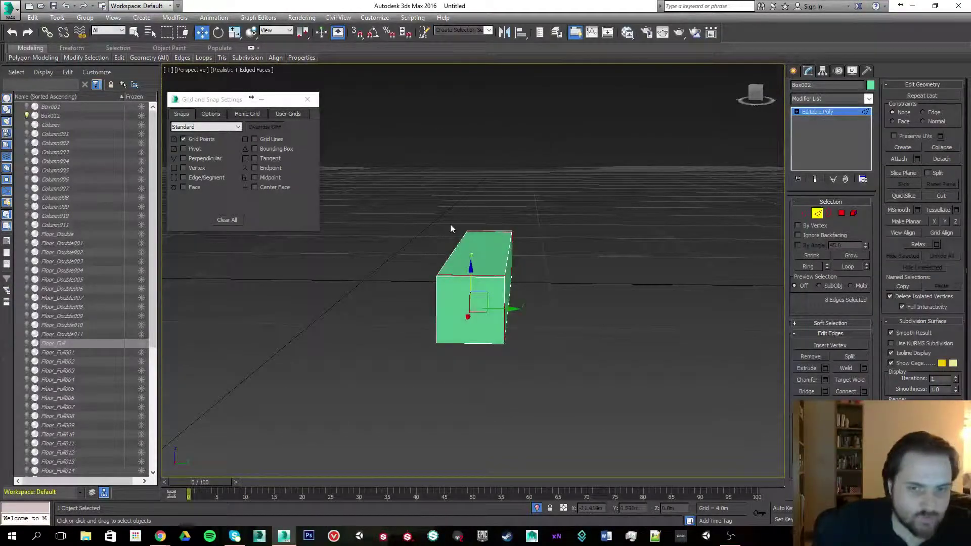
{"action": "middle_click_drag", "start_coordinate": [450, 217], "coordinate": [453, 195]}
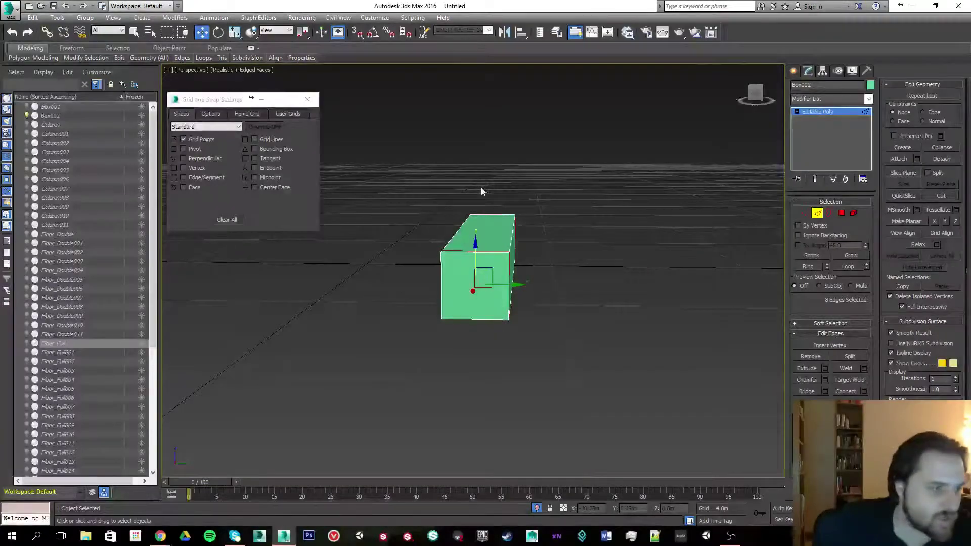
{"action": "left_click_drag", "start_coordinate": [481, 186], "coordinate": [492, 373]}
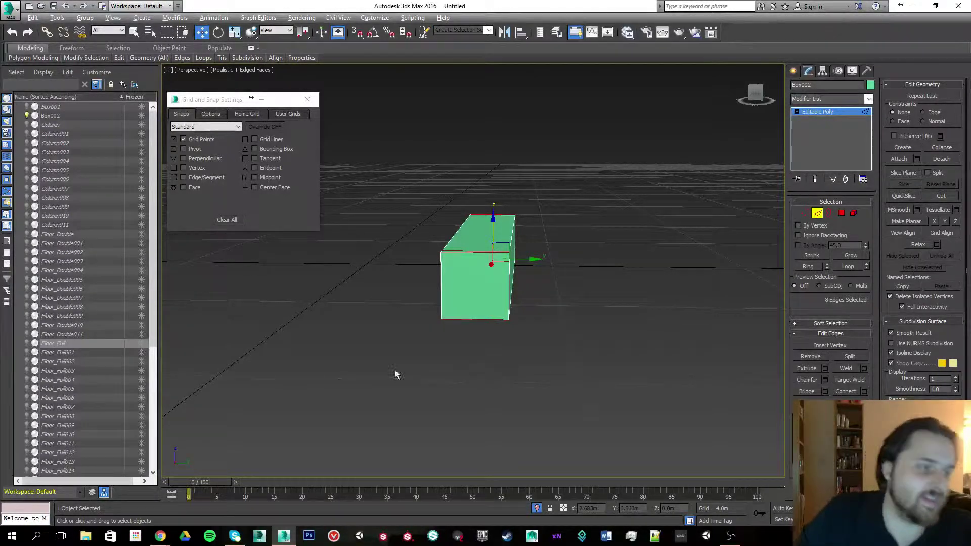
{"action": "middle_click_drag", "start_coordinate": [394, 373], "coordinate": [431, 114], "text": "alt"}
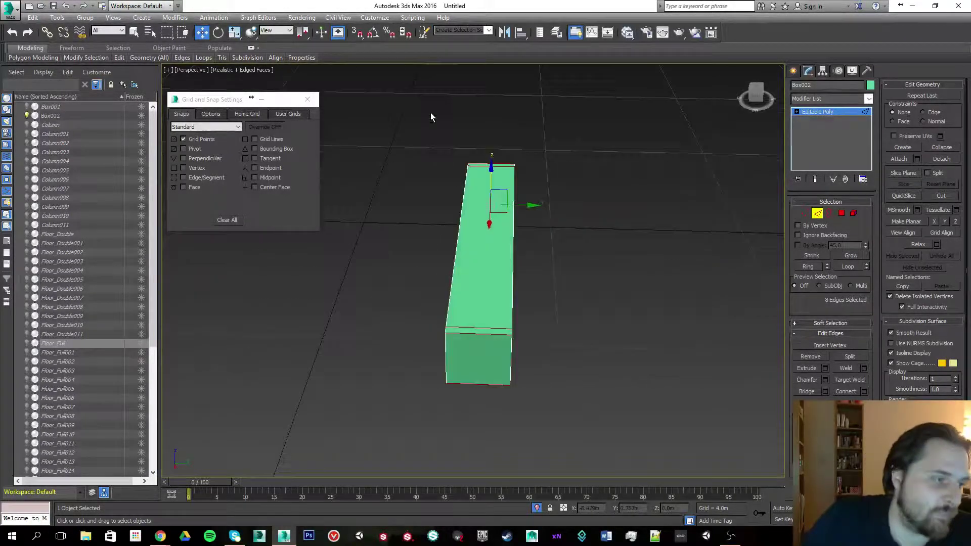
{"action": "left_click", "coordinate": [863, 392]}
{"action": "left_click", "coordinate": [479, 278]}
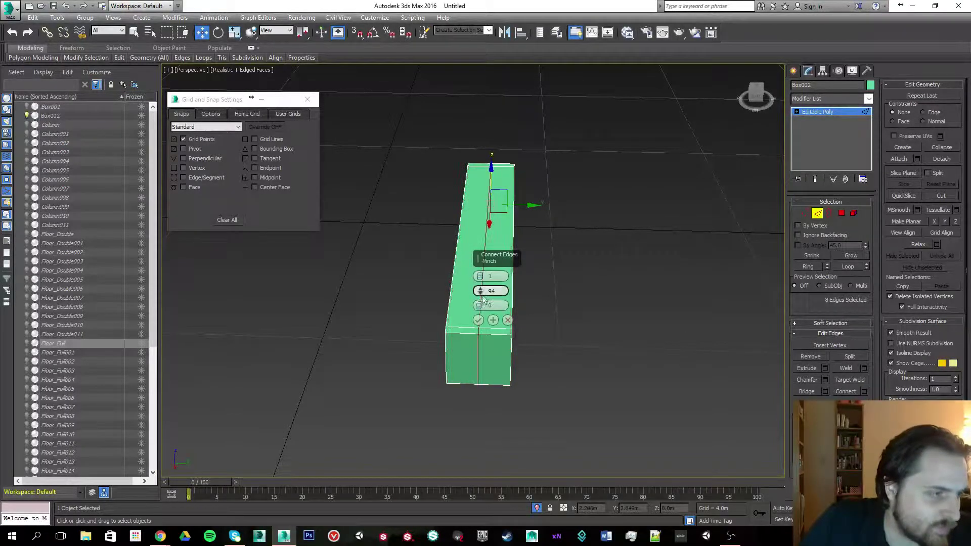
{"action": "left_click_drag", "start_coordinate": [481, 306], "coordinate": [455, 140]}
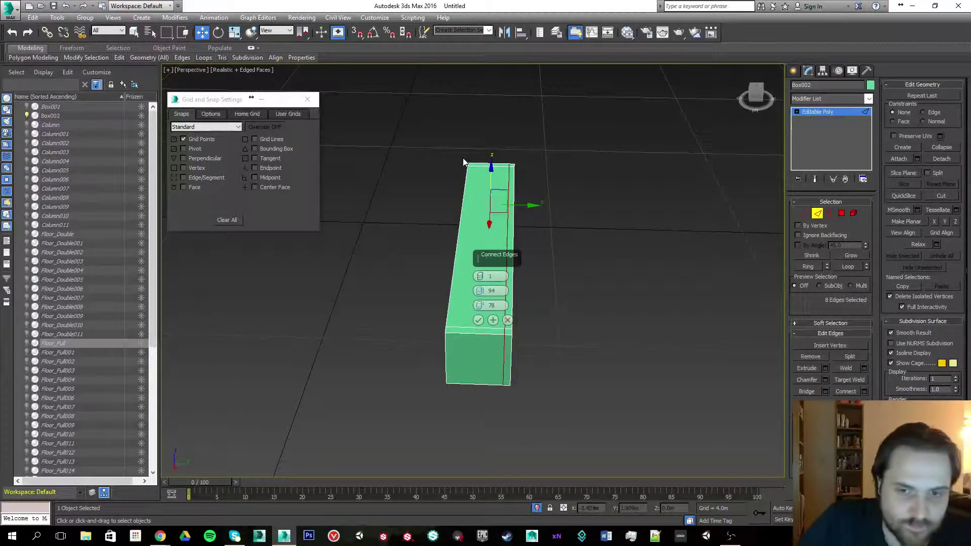
{"action": "left_click", "coordinate": [478, 320]}
{"action": "middle_click_drag", "start_coordinate": [477, 320], "coordinate": [481, 283], "text": "alt"}
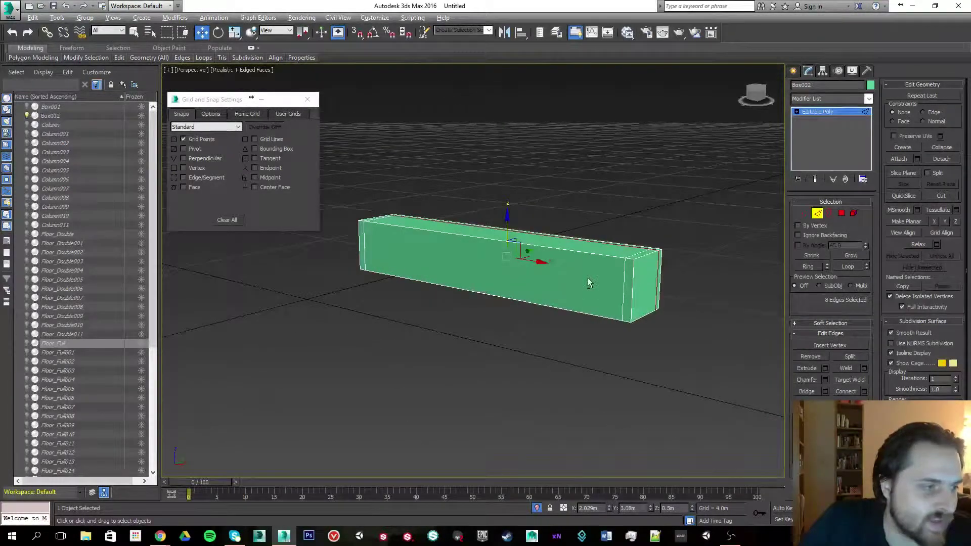
Select all the vertical edges around the box.
{"action": "middle_click_drag", "start_coordinate": [587, 282], "coordinate": [618, 269], "text": "alt"}
{"action": "left_click", "coordinate": [690, 243]}
{"action": "left_click_drag", "start_coordinate": [687, 250], "coordinate": [275, 253]}
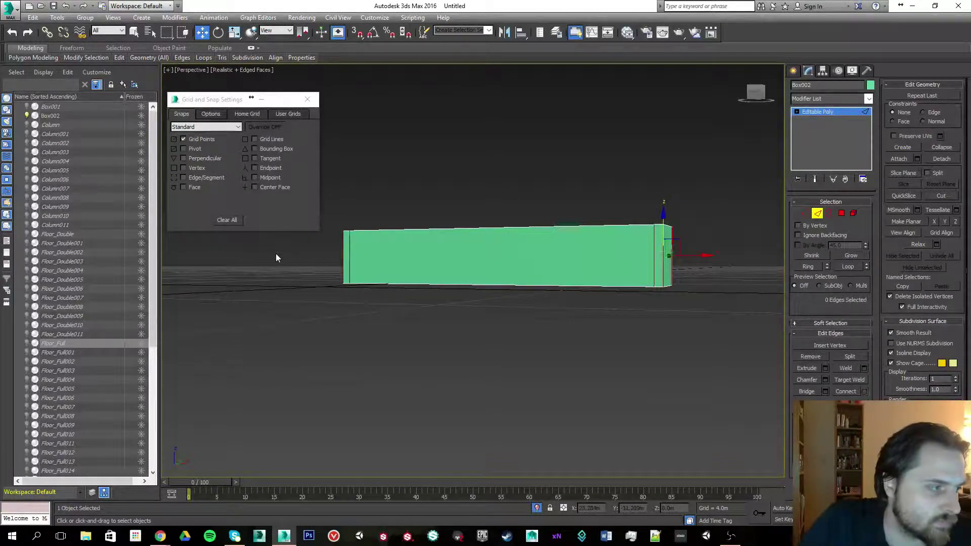
{"action": "left_click", "coordinate": [864, 392]}
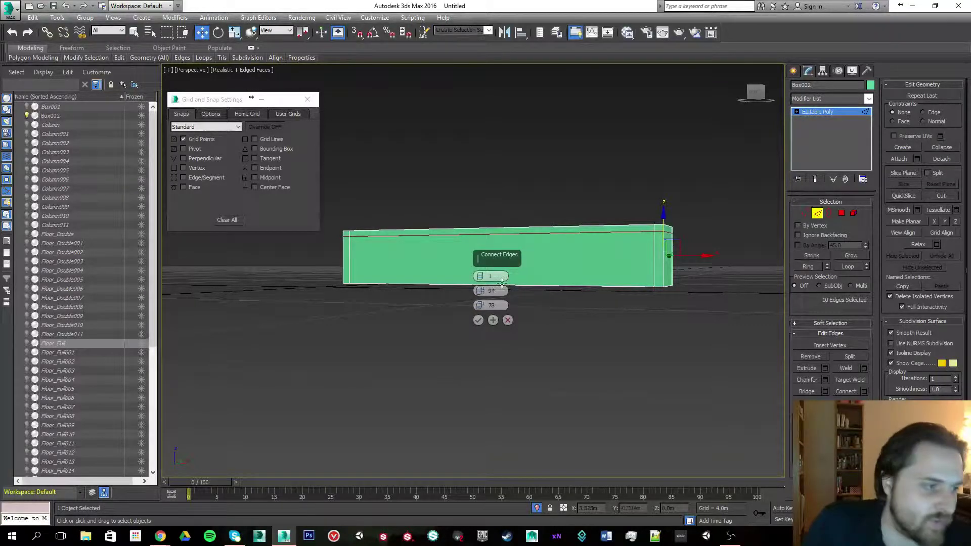
{"action": "left_click_drag", "start_coordinate": [498, 277], "coordinate": [444, 265]}
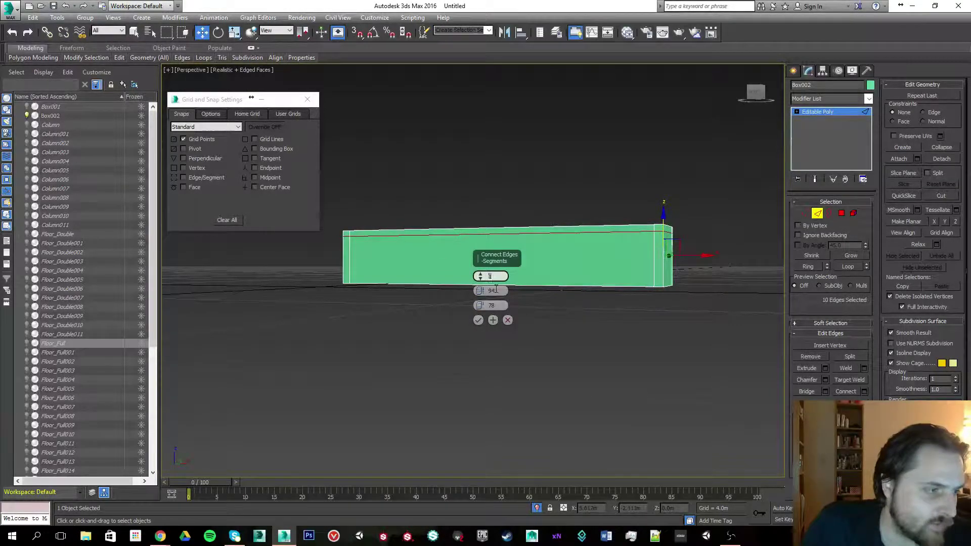
{"action": "key", "text": "Return"}
{"action": "key", "text": "ctrl+z"}
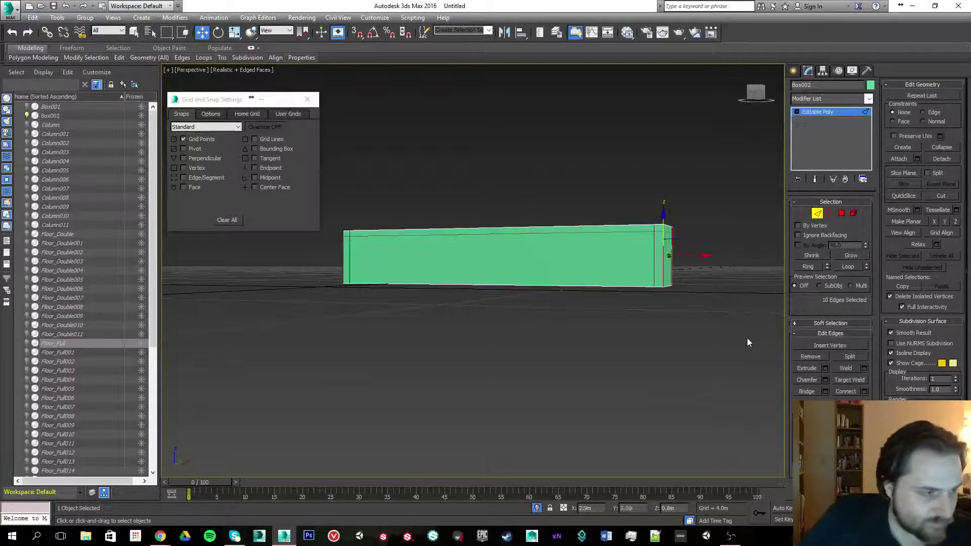
Connect the selected vertical edges with 1 segment and a slide of 0, placing a loop at mid-height.
{"action": "left_click", "coordinate": [865, 392]}
{"action": "type", "text": "0"}
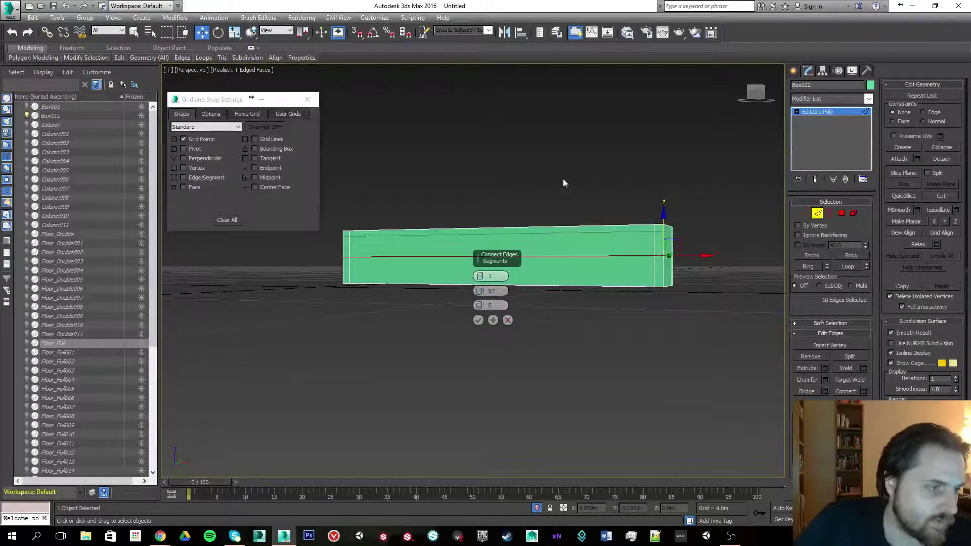
{"action": "left_click", "coordinate": [477, 320]}
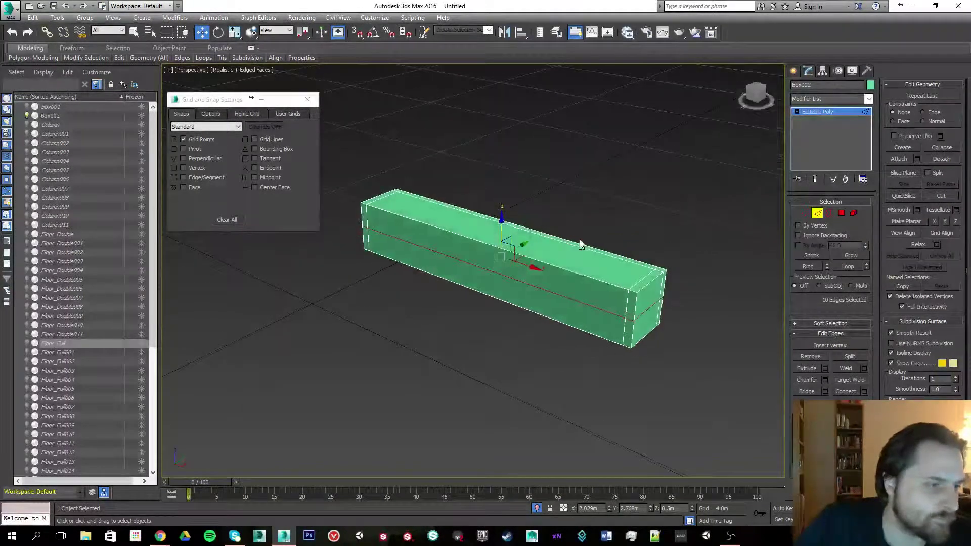
Delete the large upper polygon on the long side and the large top polygon beside it, between the end loops.
{"action": "middle_click_drag", "start_coordinate": [585, 233], "coordinate": [680, 235], "text": "alt"}
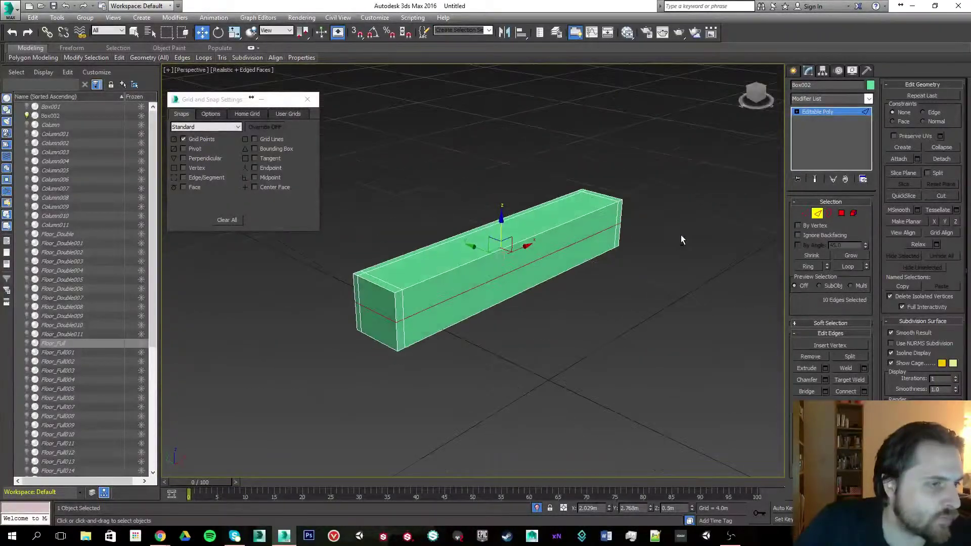
{"action": "left_click", "coordinate": [841, 213]}
{"action": "left_click", "coordinate": [555, 239]}
{"action": "middle_click_drag", "start_coordinate": [533, 206], "coordinate": [515, 202], "text": "alt"}
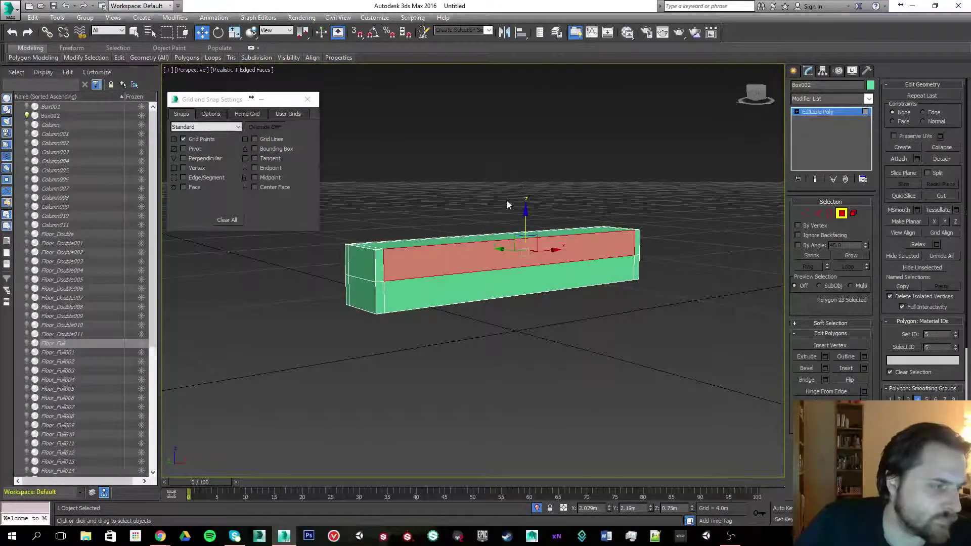
{"action": "scroll", "coordinate": [535, 236], "scroll_direction": "up", "scroll_amount": 4}
{"action": "middle_click_drag", "start_coordinate": [477, 248], "coordinate": [499, 227]}
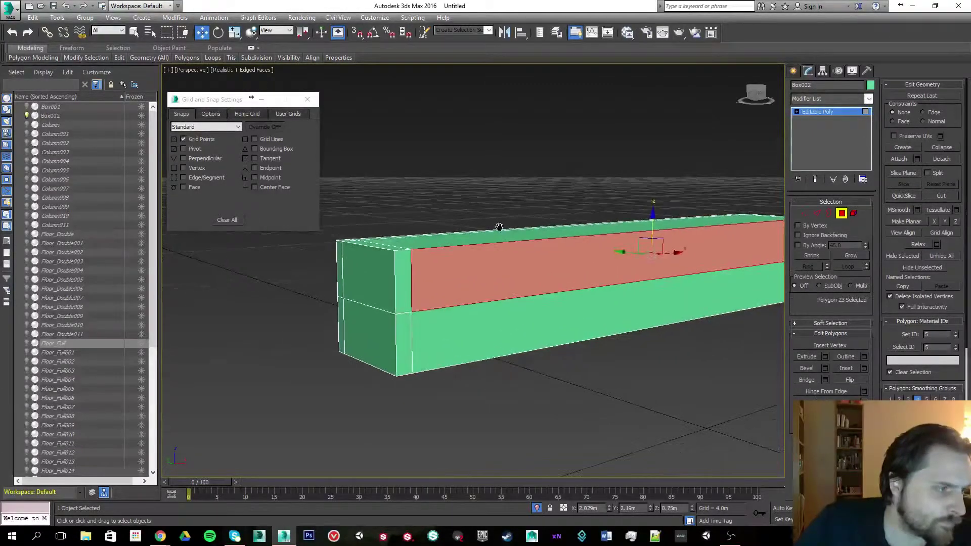
{"action": "middle_click_drag", "start_coordinate": [426, 251], "coordinate": [423, 306], "text": "alt"}
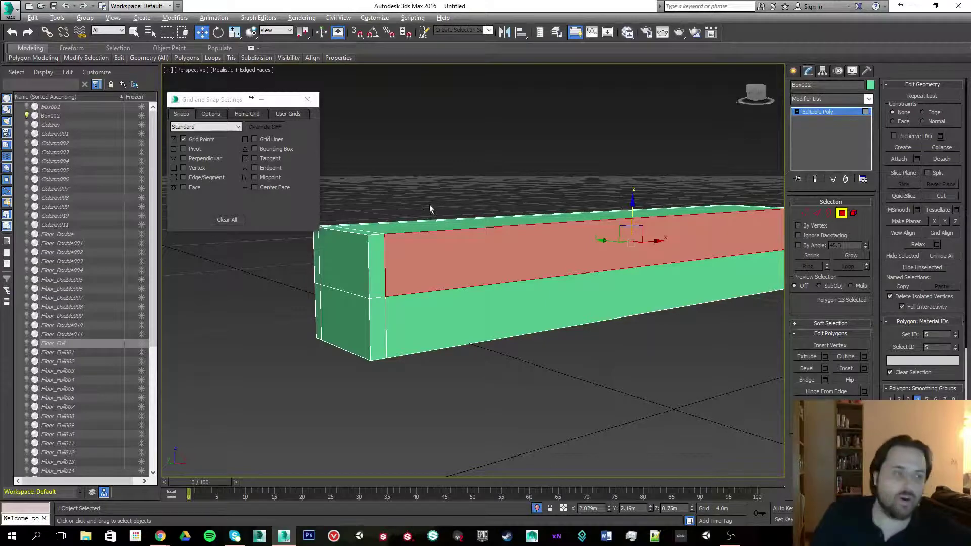
{"action": "middle_click_drag", "start_coordinate": [430, 208], "coordinate": [411, 190], "text": "alt"}
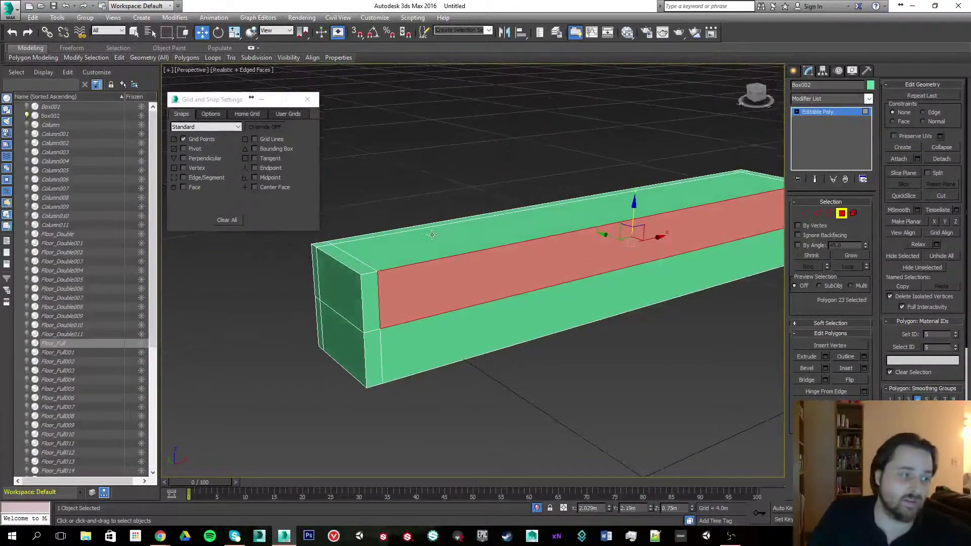
{"action": "middle_click_drag", "start_coordinate": [439, 230], "coordinate": [367, 259]}
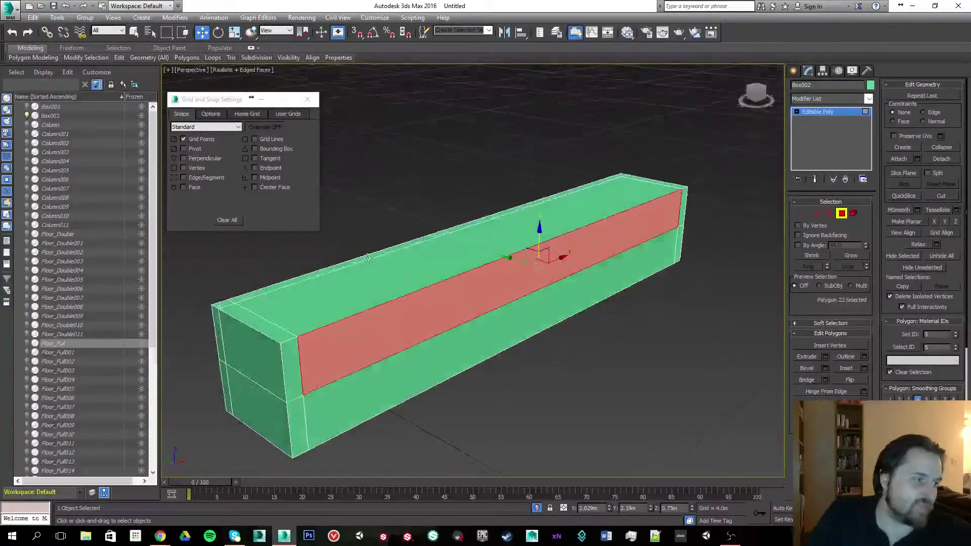
{"action": "left_click", "coordinate": [367, 306], "text": "ctrl"}
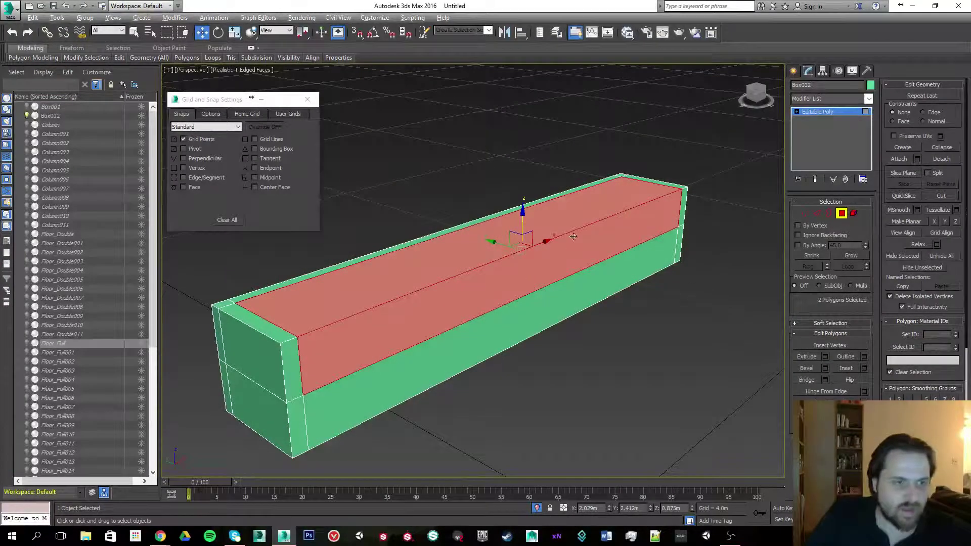
{"action": "key", "text": "Delete"}
{"action": "middle_click_drag", "start_coordinate": [466, 251], "coordinate": [476, 252], "text": "alt"}
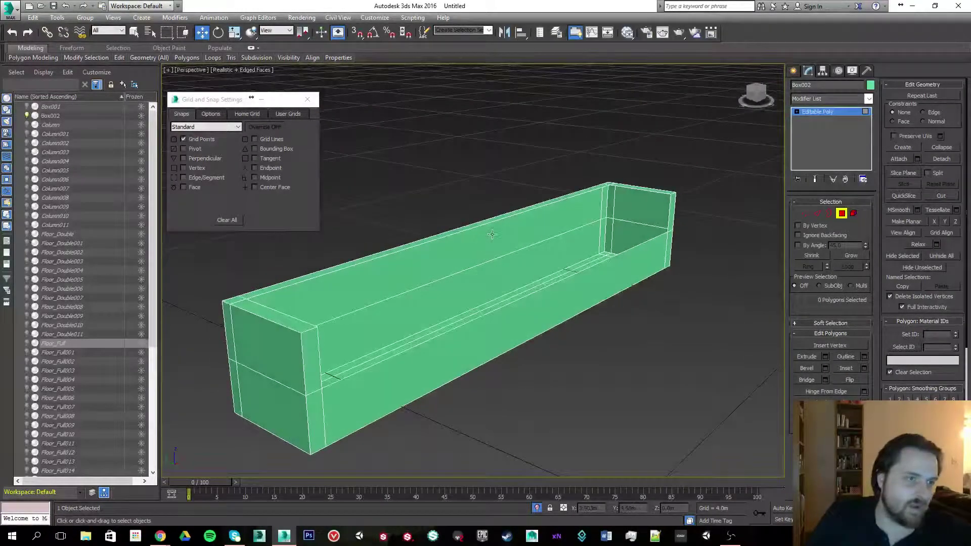
Extend the inner top edge of the remaining long wall straight down as a new face, to a height of about 0.52 m.
{"action": "left_click", "coordinate": [450, 236]}
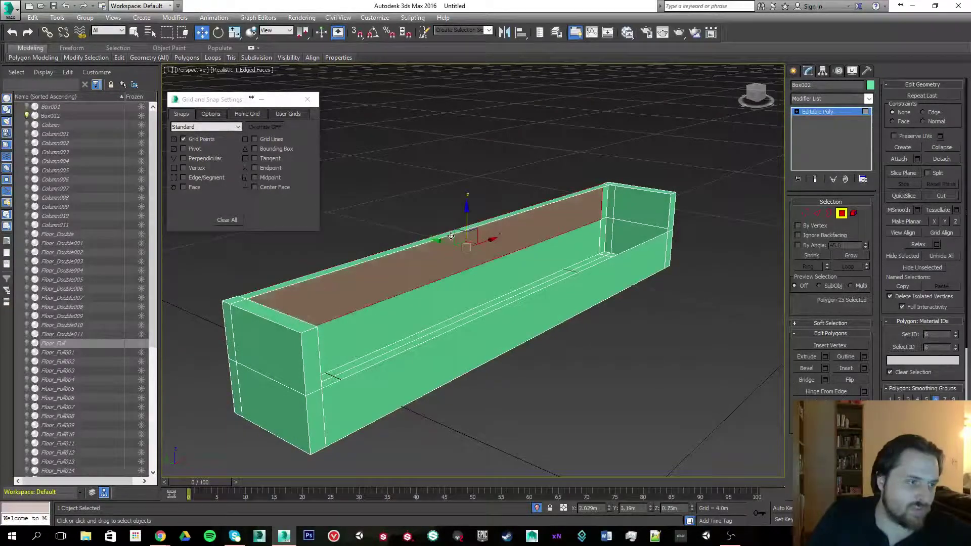
{"action": "left_click", "coordinate": [816, 213]}
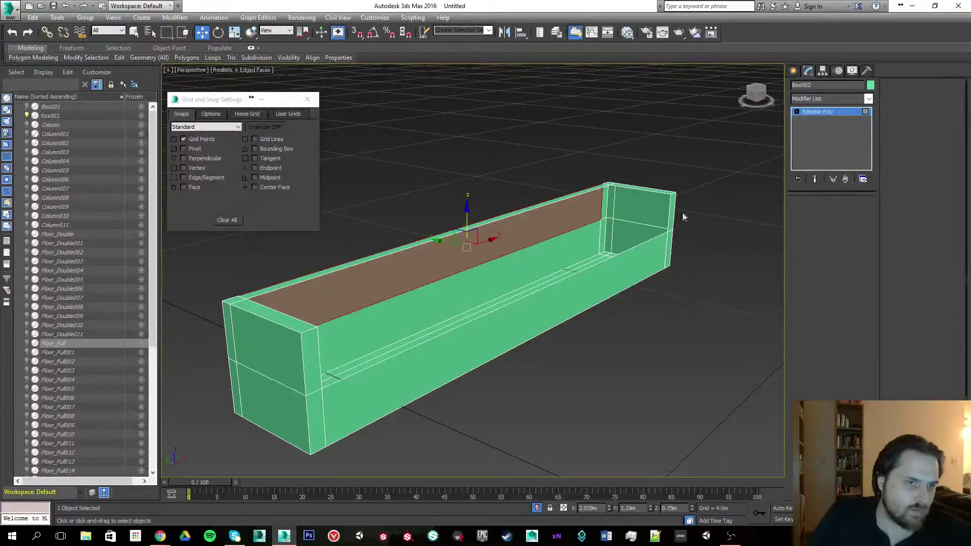
{"action": "double_click", "coordinate": [530, 212]}
{"action": "middle_click_drag", "start_coordinate": [489, 211], "coordinate": [527, 180], "text": "alt"}
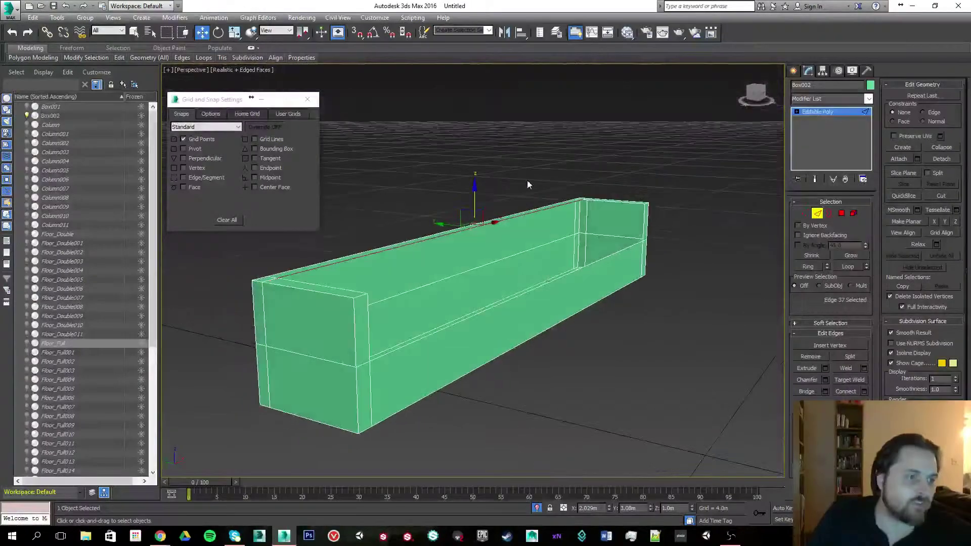
{"action": "middle_click_drag", "start_coordinate": [463, 179], "coordinate": [487, 197], "text": "alt"}
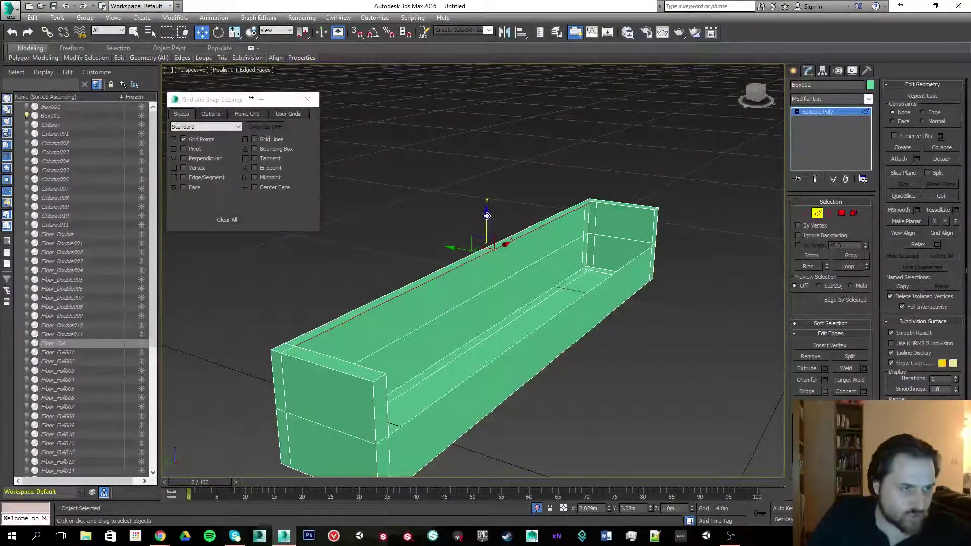
{"action": "left_click_drag", "start_coordinate": [486, 217], "coordinate": [653, 293], "text": "shift"}
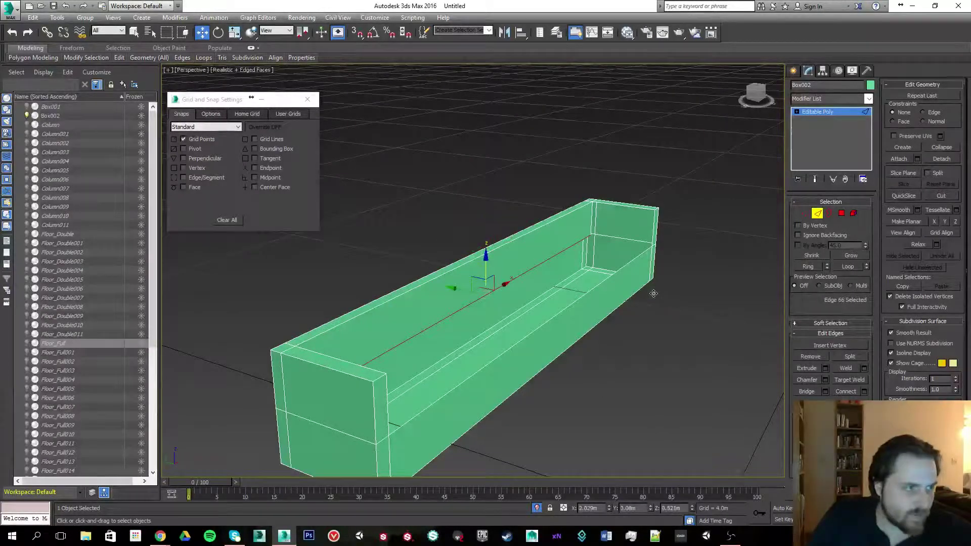
Add Vertex to the active snap types and turn on 3D snapping for moving the new edge.
{"action": "left_click", "coordinate": [181, 167]}
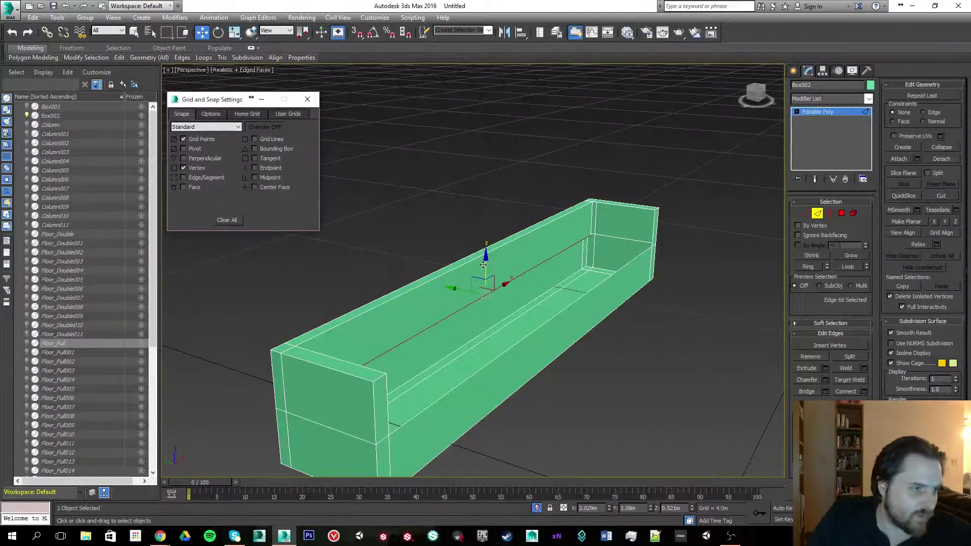
{"action": "left_click_drag", "start_coordinate": [483, 264], "coordinate": [654, 258]}
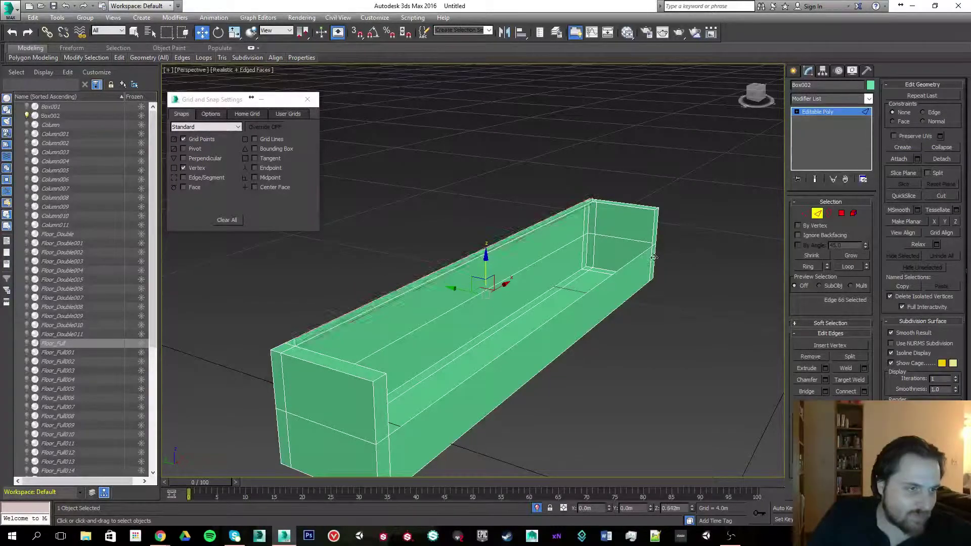
{"action": "right_click", "coordinate": [653, 258]}
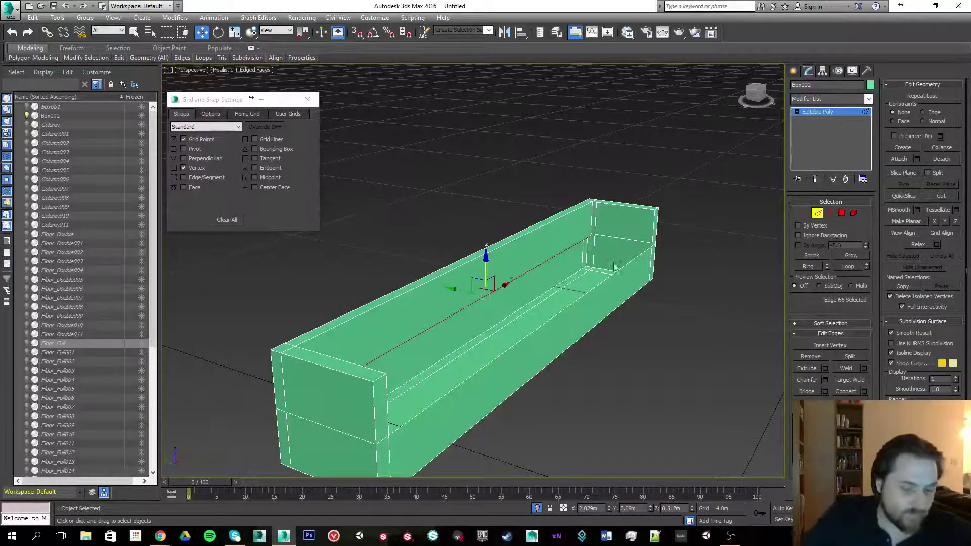
{"action": "key", "text": "s"}
Try to snap the new face's lower edge to the height of the mid-height vertex on the opened long side.
{"action": "left_click_drag", "start_coordinate": [488, 281], "coordinate": [601, 248]}
{"action": "right_click", "coordinate": [602, 248]}
{"action": "left_click", "coordinate": [586, 256]}
{"action": "left_click", "coordinate": [514, 278]}
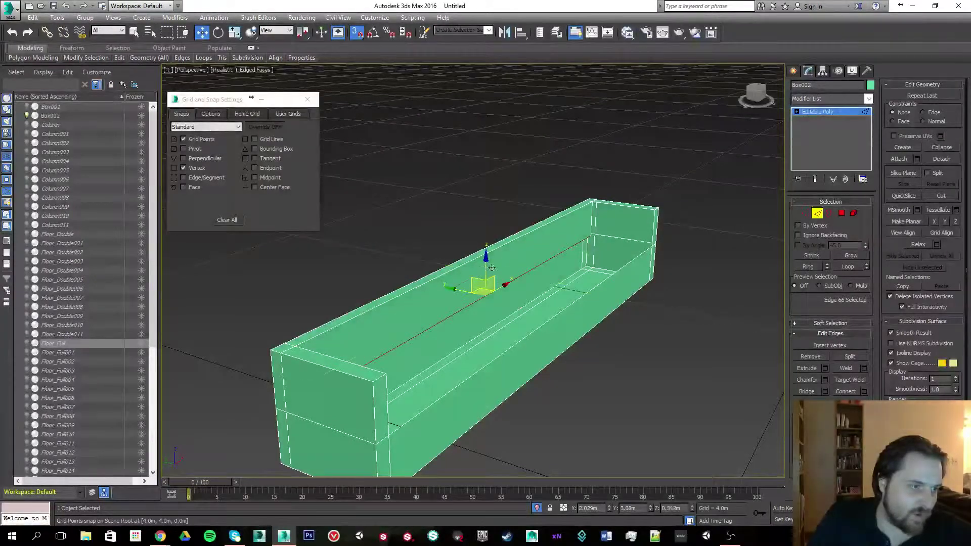
{"action": "left_click_drag", "start_coordinate": [487, 272], "coordinate": [654, 247]}
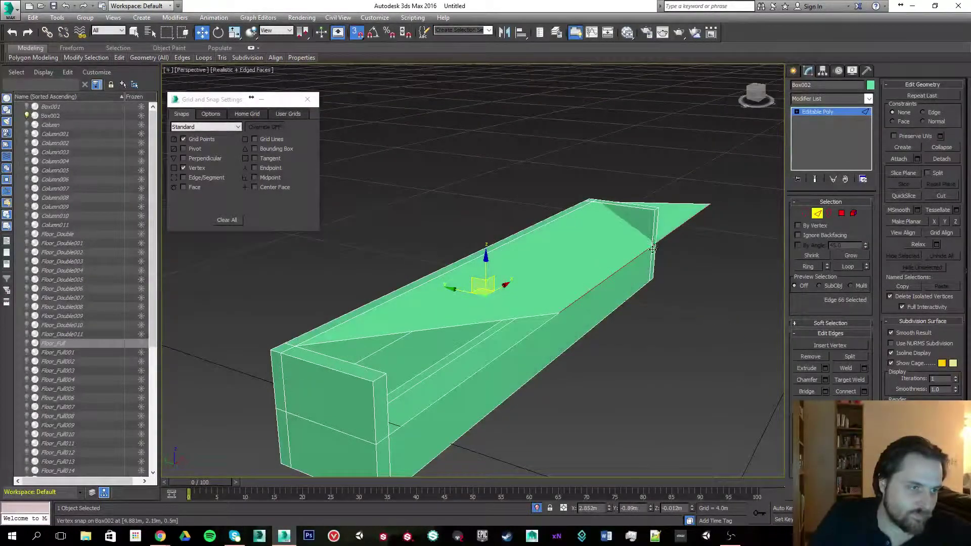
{"action": "right_click", "coordinate": [653, 247]}
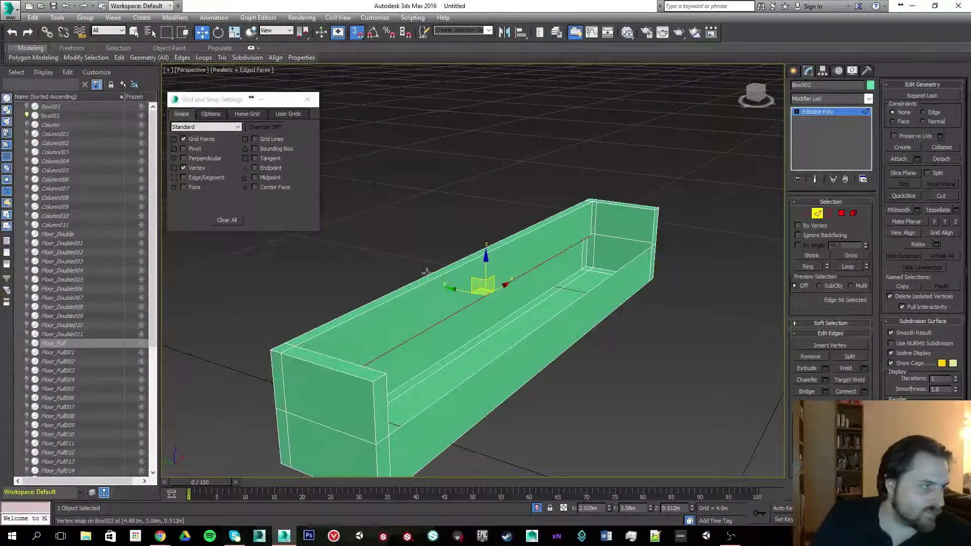
Enable axis constraints for snapped moves.
{"action": "middle_click_drag", "start_coordinate": [426, 273], "coordinate": [374, 196], "text": "alt"}
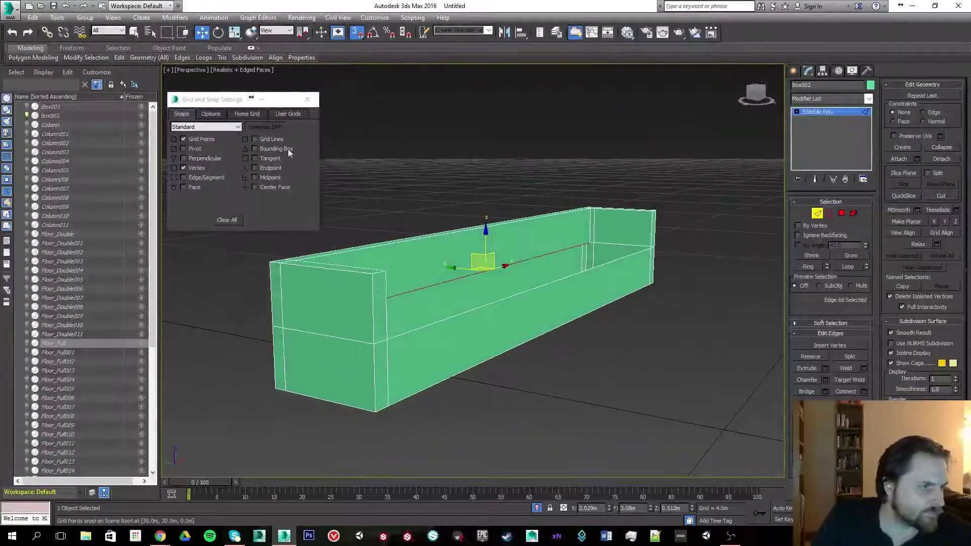
{"action": "left_click", "coordinate": [208, 114]}
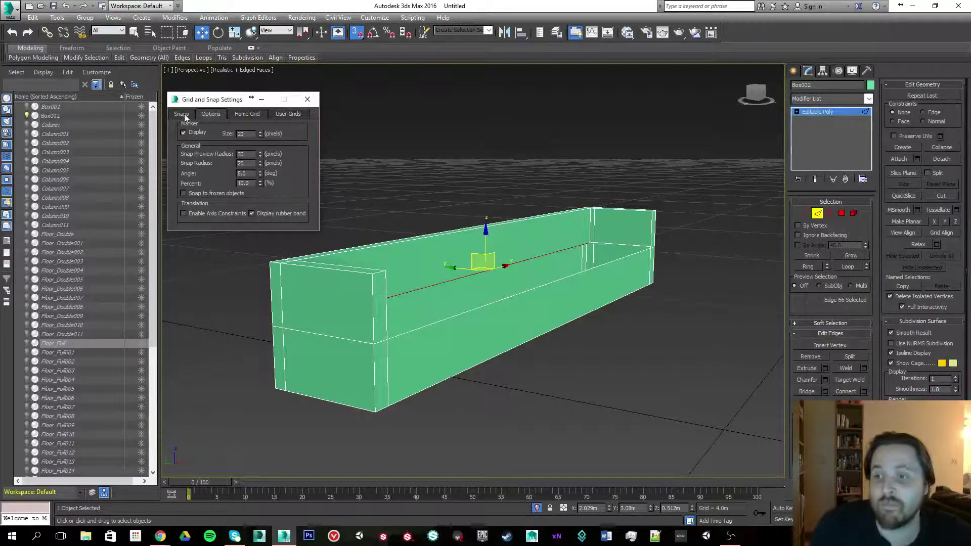
{"action": "left_click", "coordinate": [183, 214]}
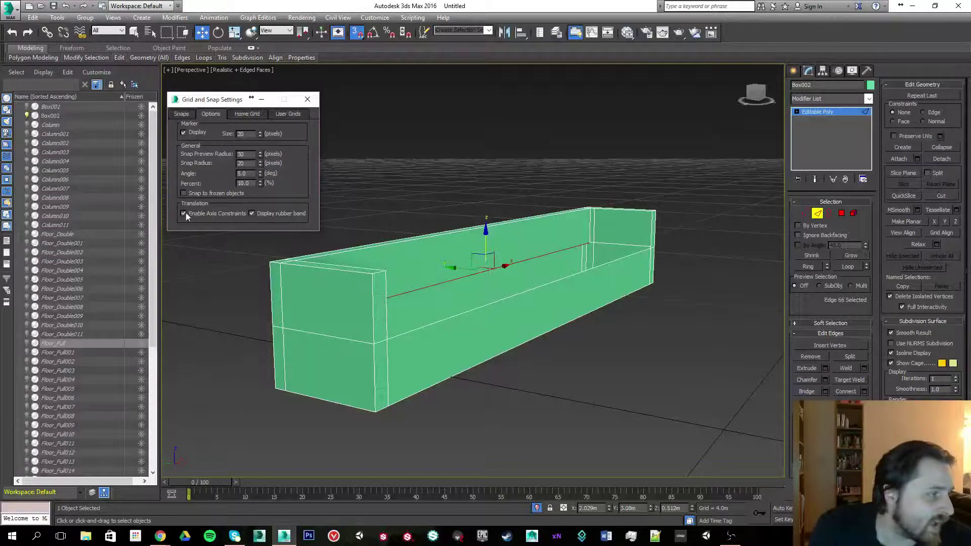
Snap the lower edge of the back wall's new inner face to the mid-height vertex at 0.5 m.
{"action": "left_click_drag", "start_coordinate": [487, 237], "coordinate": [649, 248]}
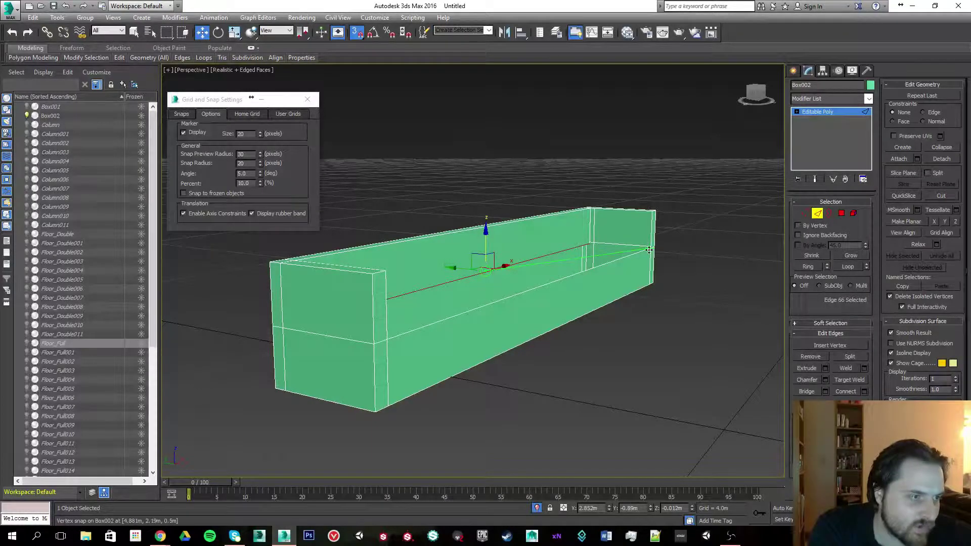
{"action": "middle_click_drag", "start_coordinate": [575, 183], "coordinate": [551, 192], "text": "alt"}
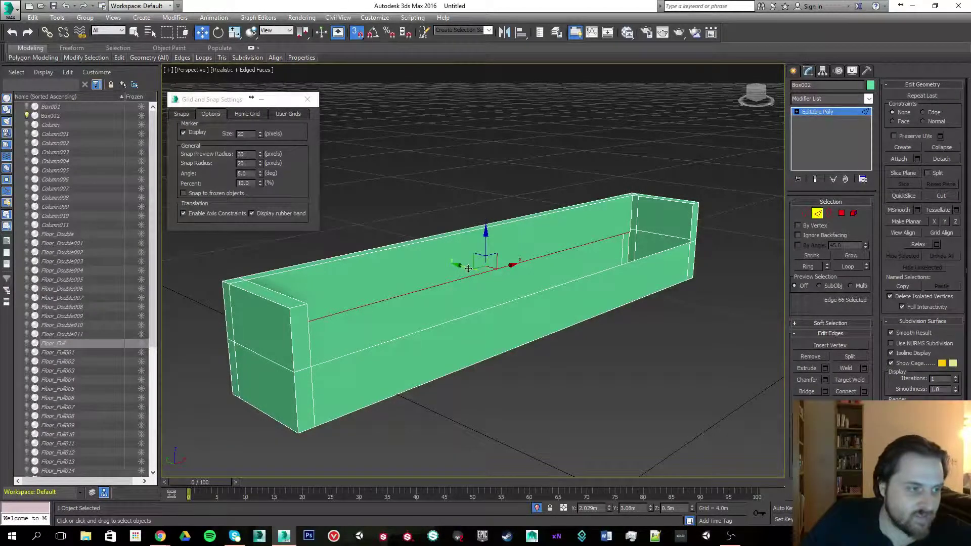
{"action": "left_click_drag", "start_coordinate": [464, 263], "coordinate": [795, 214]}
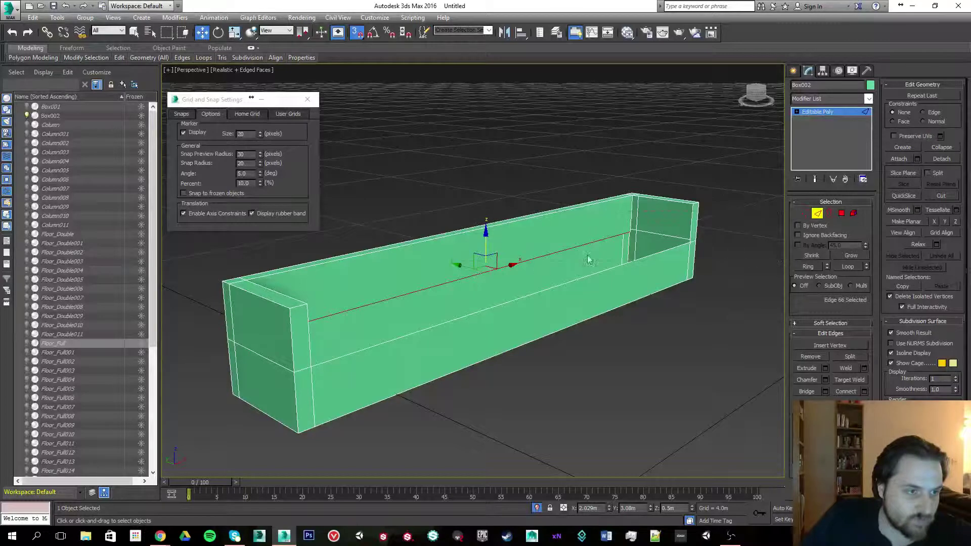
{"action": "left_click", "coordinate": [458, 276], "text": "ctrl"}
{"action": "key", "text": "ctrl+z"}
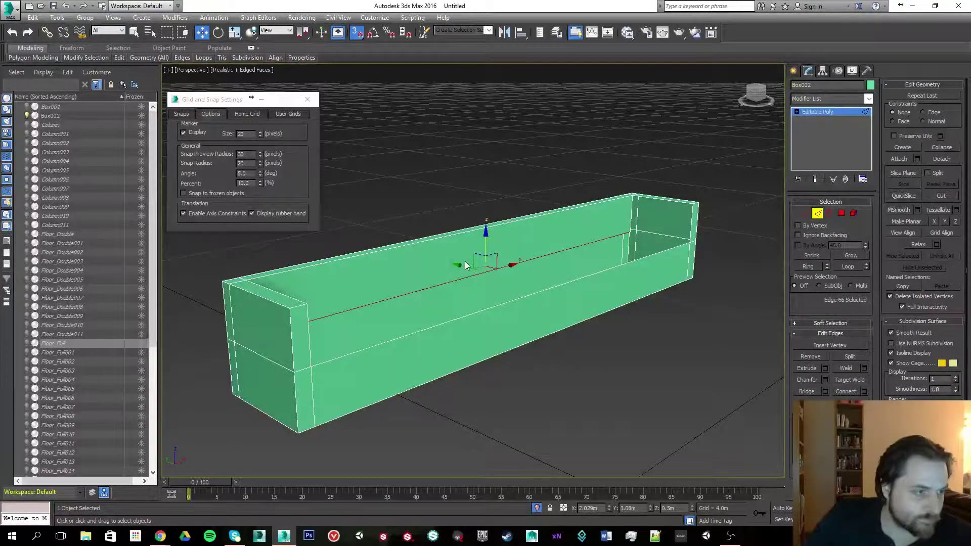
Extend the back wall's lower inner edge horizontally to the opened long side as a seat face, snapped to Y 2.19 m.
{"action": "left_click_drag", "start_coordinate": [467, 267], "coordinate": [680, 242]}
{"action": "key", "text": "ctrl+z"}
Extend the inner top edge of one end wall straight down as a new face, snapped to the seat height of 0.5 m.
{"action": "middle_click_drag", "start_coordinate": [588, 174], "coordinate": [462, 156], "text": "alt"}
{"action": "scroll", "coordinate": [464, 157], "scroll_direction": "up", "scroll_amount": 3}
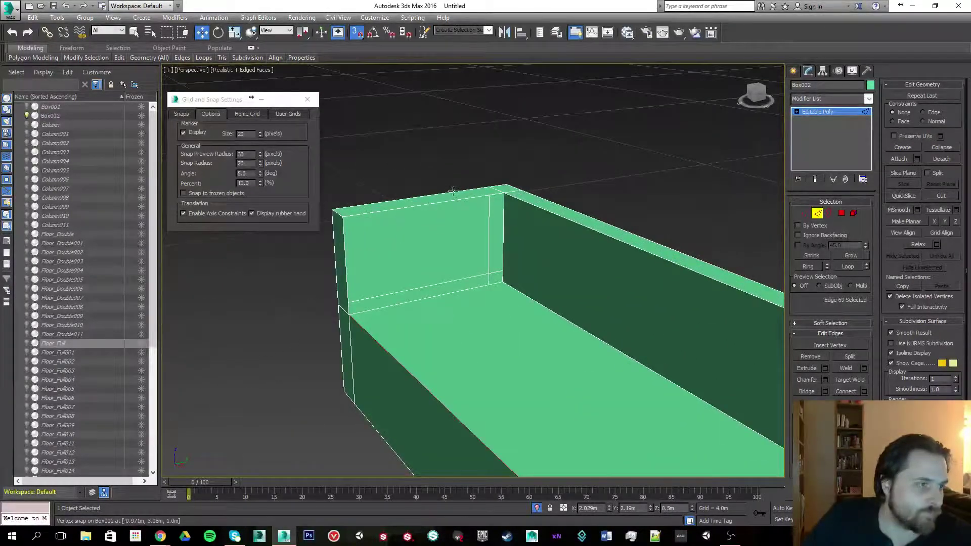
{"action": "middle_click_drag", "start_coordinate": [457, 198], "coordinate": [454, 177]}
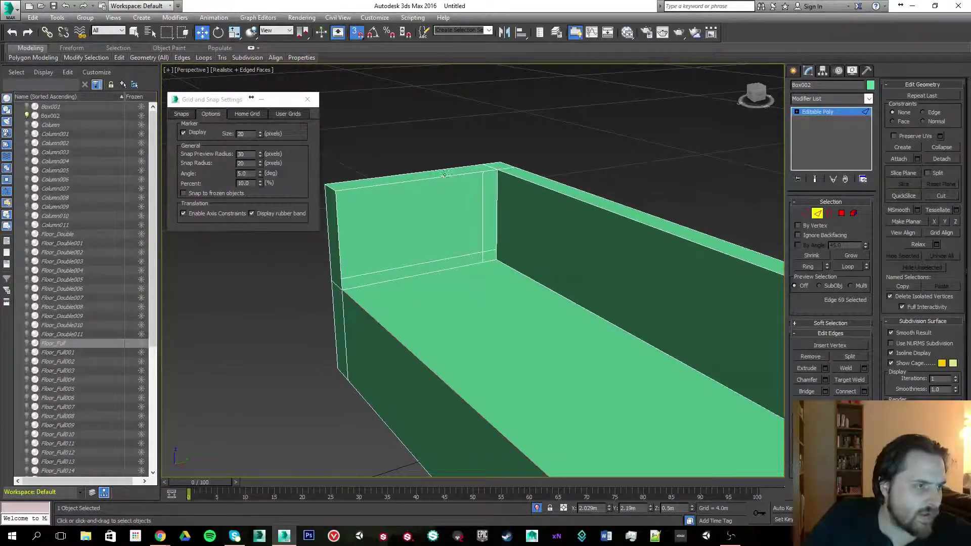
{"action": "left_click", "coordinate": [443, 176]}
{"action": "left_click_drag", "start_coordinate": [420, 145], "coordinate": [493, 259]}
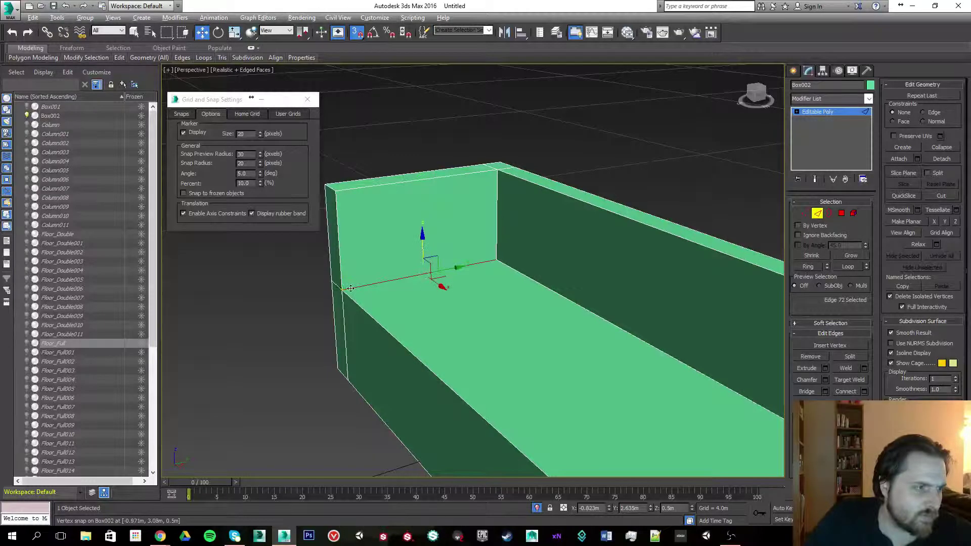
Extend the opposite end wall's inner top edge down to the seat as a new face, snapped to 0.5 m.
{"action": "middle_click_drag", "start_coordinate": [492, 259], "coordinate": [181, 402], "text": "alt"}
{"action": "left_click", "coordinate": [665, 264]}
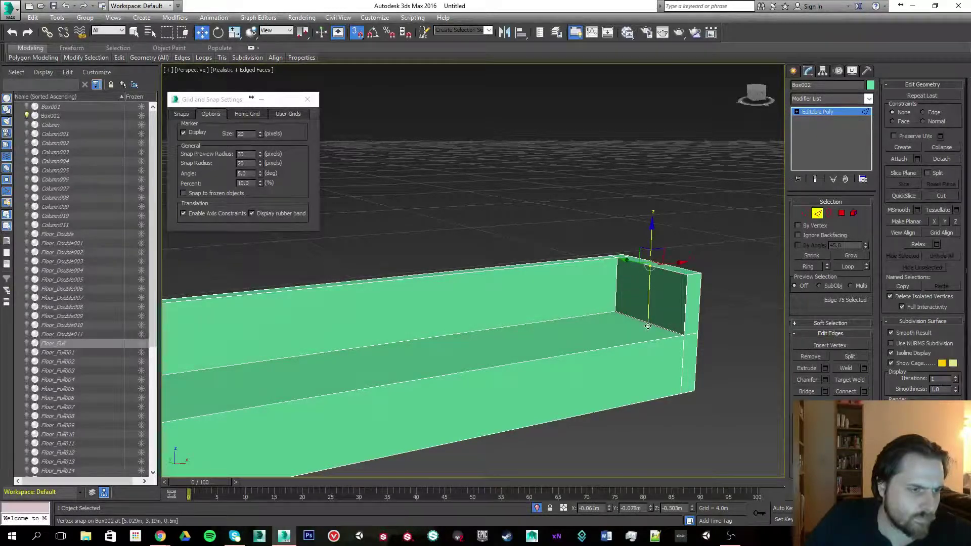
{"action": "left_click", "coordinate": [692, 330]}
{"action": "left_click_drag", "start_coordinate": [685, 334], "coordinate": [685, 335]}
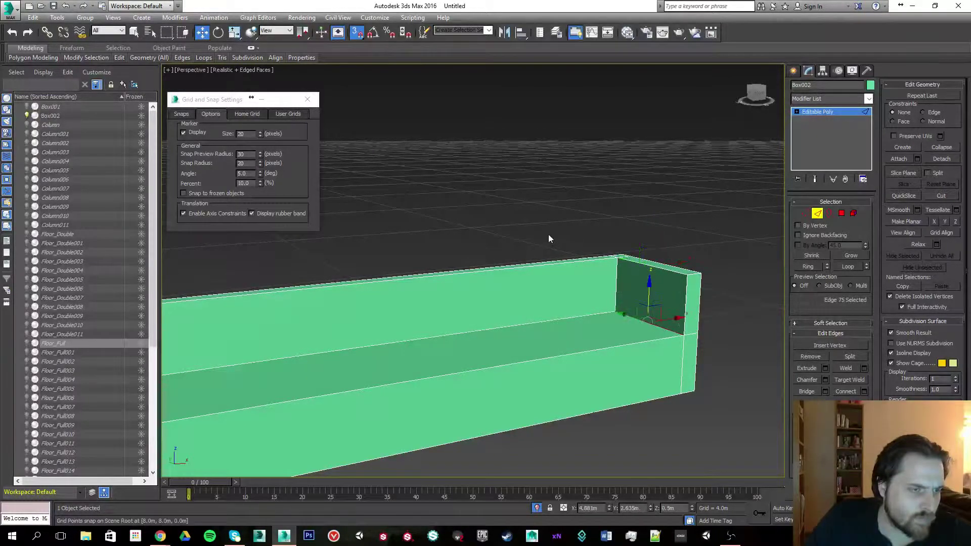
{"action": "scroll", "coordinate": [585, 214], "scroll_direction": "down", "scroll_amount": 3}
{"action": "scroll", "coordinate": [399, 241], "scroll_direction": "up", "scroll_amount": 2}
{"action": "middle_click_drag", "start_coordinate": [392, 241], "coordinate": [420, 251], "text": "alt"}
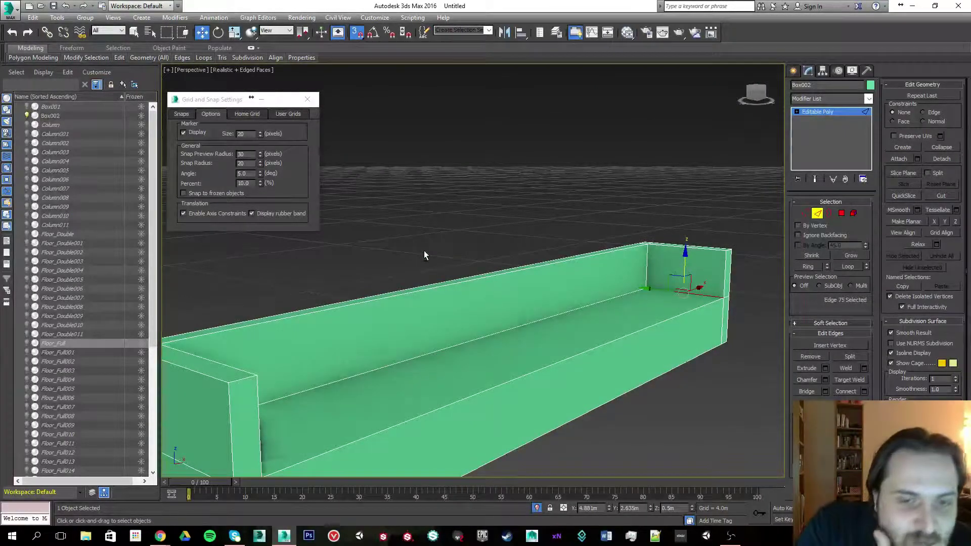
{"action": "middle_click_drag", "start_coordinate": [622, 246], "coordinate": [608, 216]}
{"action": "scroll", "coordinate": [608, 216], "scroll_direction": "down", "scroll_amount": 4}
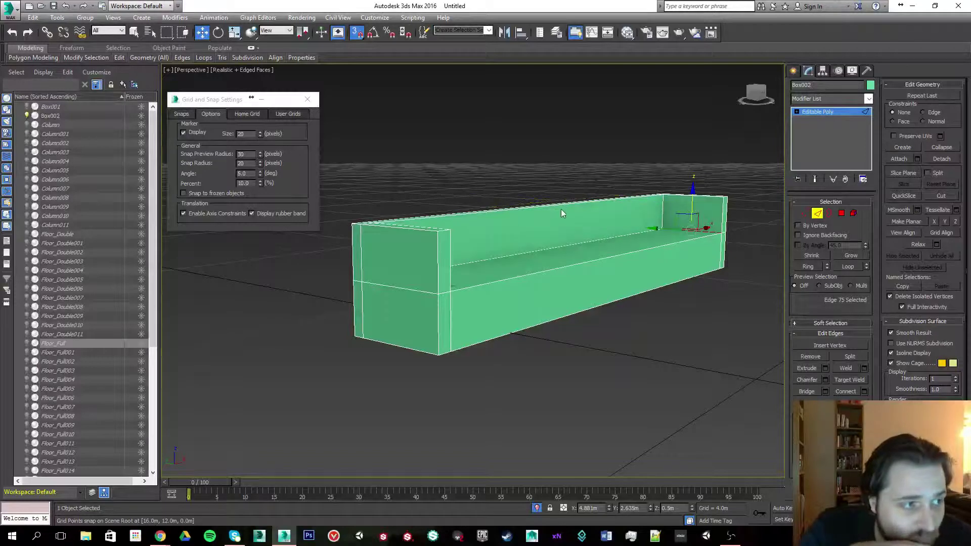
{"action": "middle_click_drag", "start_coordinate": [519, 165], "coordinate": [520, 173], "text": "alt"}
Select the three polygons along the top of the long back wall and extrude them slightly upward.
{"action": "left_click", "coordinate": [368, 320]}
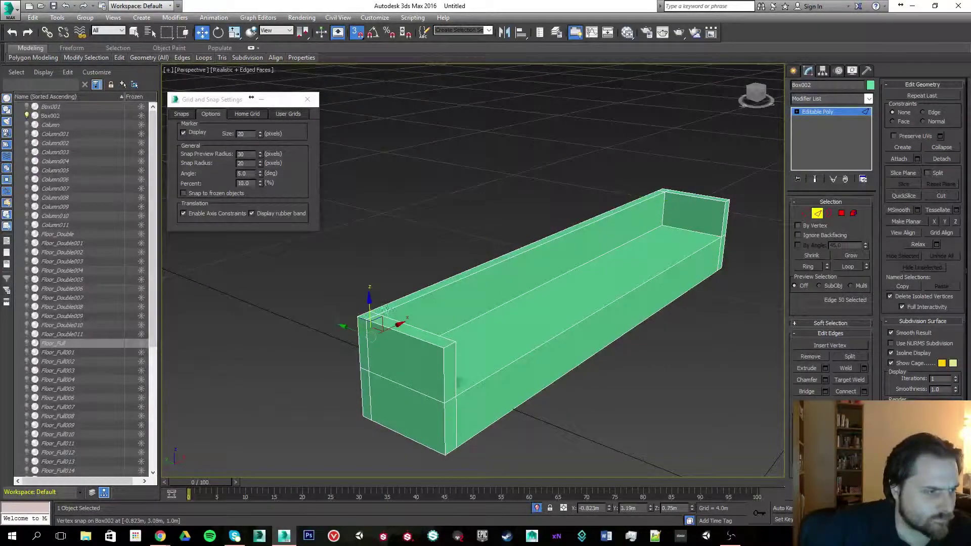
{"action": "left_click", "coordinate": [842, 214]}
{"action": "left_click", "coordinate": [556, 236]}
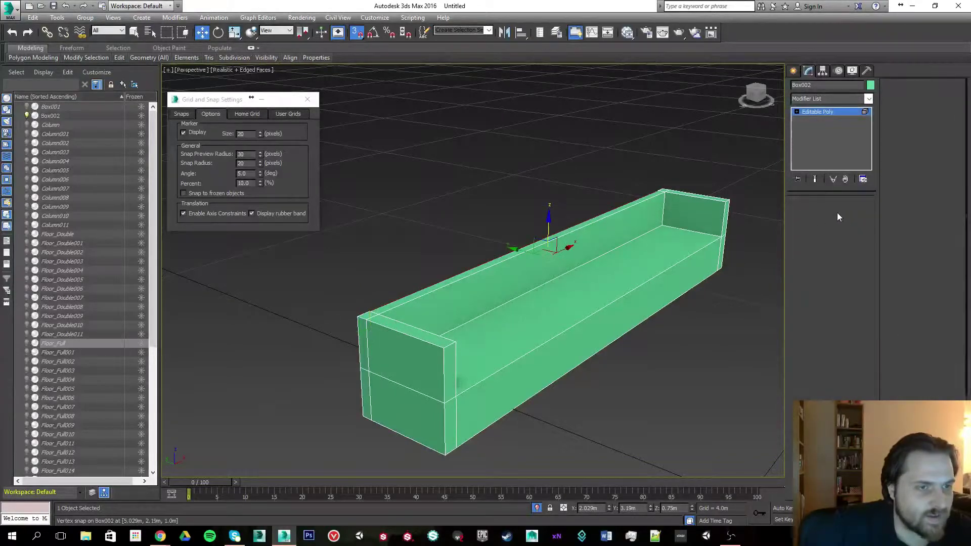
{"action": "left_click", "coordinate": [661, 189]}
{"action": "left_click", "coordinate": [664, 191]}
{"action": "left_click", "coordinate": [650, 197], "text": "ctrl"}
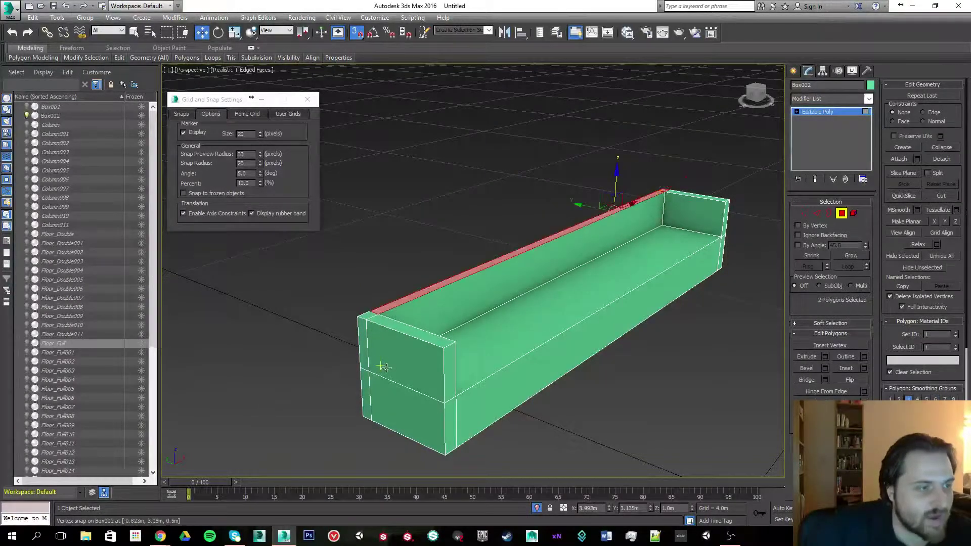
{"action": "left_click", "coordinate": [366, 316], "text": "ctrl"}
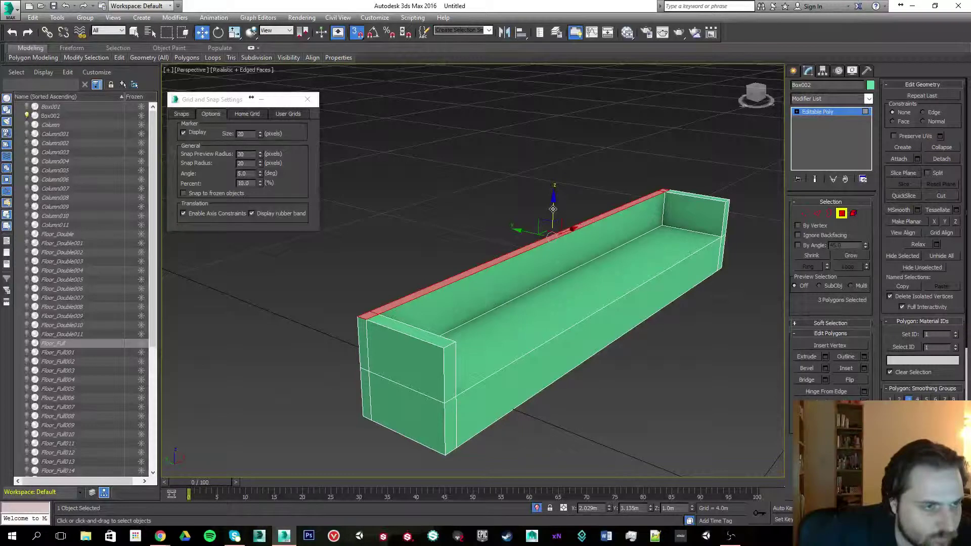
{"action": "left_click", "coordinate": [807, 356]}
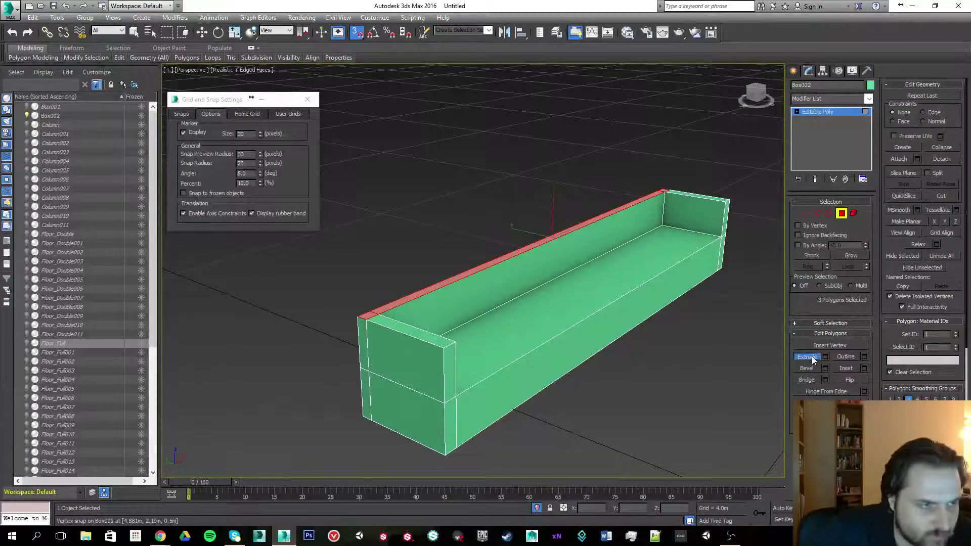
{"action": "left_click_drag", "start_coordinate": [556, 235], "coordinate": [552, 226]}
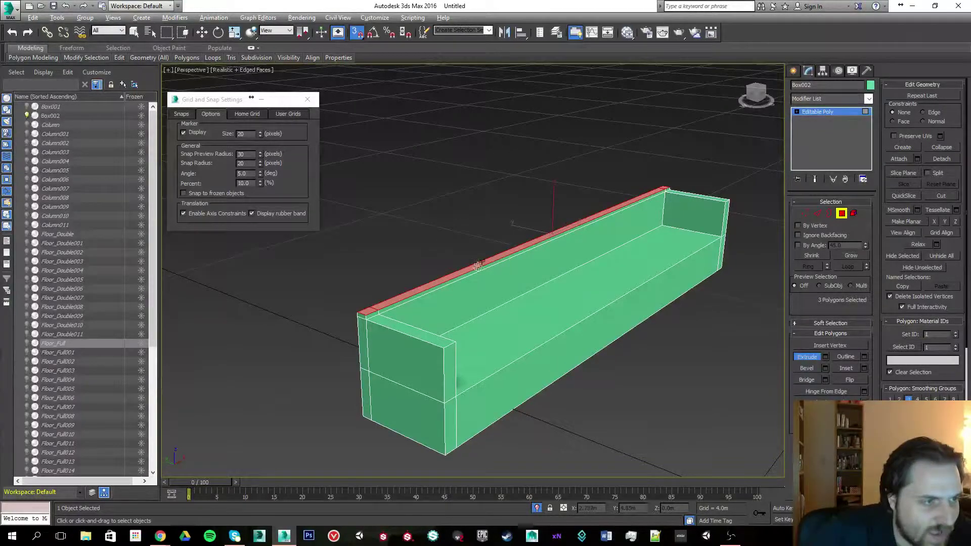
In the front view, lower the vertices of the armrest tops and just below the extruded backrest top to a height of about 0.71 m.
{"action": "left_click", "coordinate": [409, 330]}
{"action": "middle_click_drag", "start_coordinate": [416, 304], "coordinate": [456, 270], "text": "alt"}
{"action": "key", "text": "alt+w"}
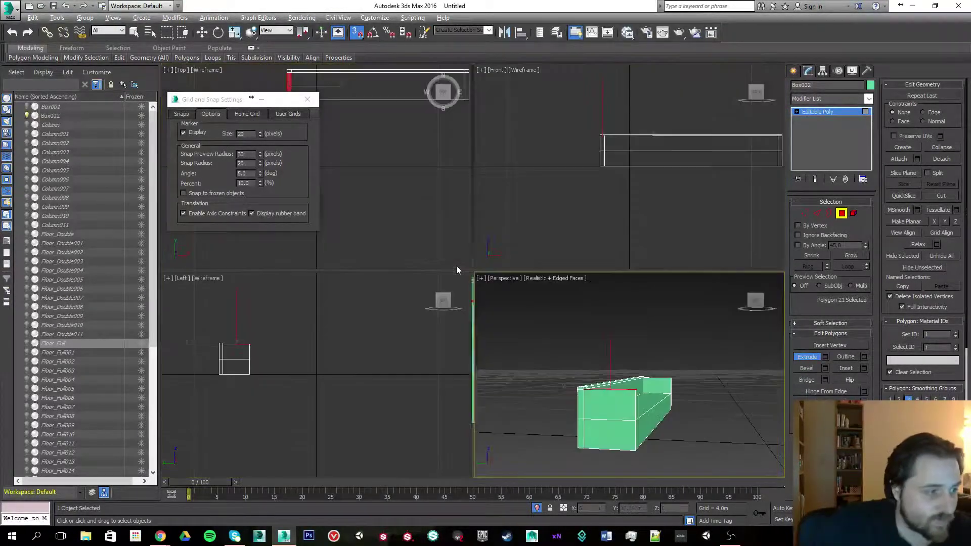
{"action": "middle_click_drag", "start_coordinate": [390, 151], "coordinate": [336, 244]}
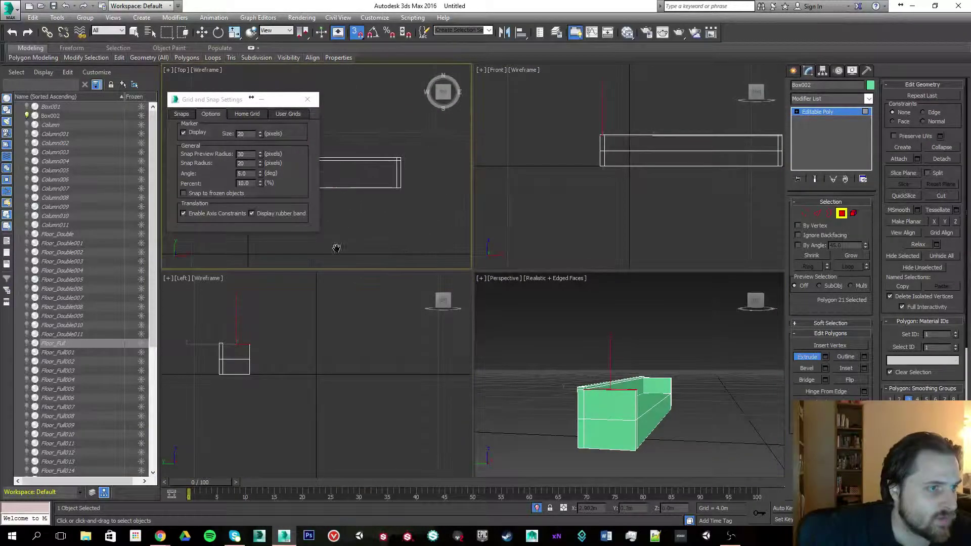
{"action": "middle_click_drag", "start_coordinate": [644, 195], "coordinate": [553, 227]}
{"action": "key", "text": "alt+w"}
{"action": "middle_click_drag", "start_coordinate": [466, 152], "coordinate": [586, 162]}
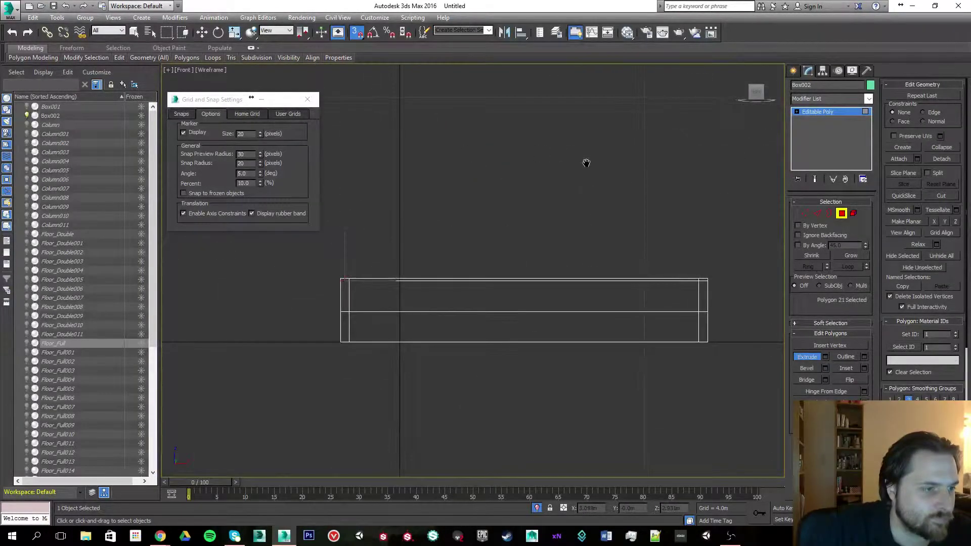
{"action": "left_click", "coordinate": [805, 216]}
{"action": "scroll", "coordinate": [366, 287], "scroll_direction": "up", "scroll_amount": 4}
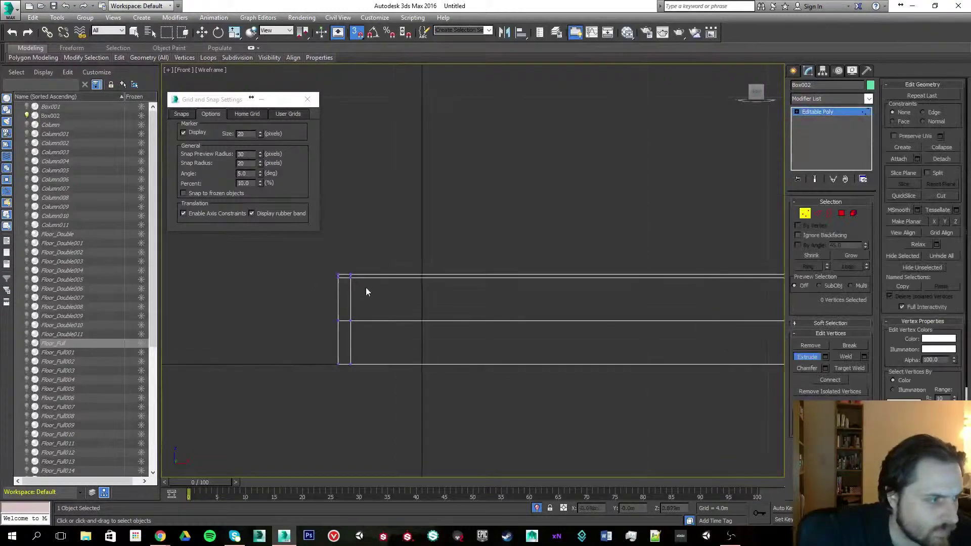
{"action": "middle_click_drag", "start_coordinate": [404, 302], "coordinate": [312, 304]}
{"action": "scroll", "coordinate": [314, 305], "scroll_direction": "down", "scroll_amount": 4}
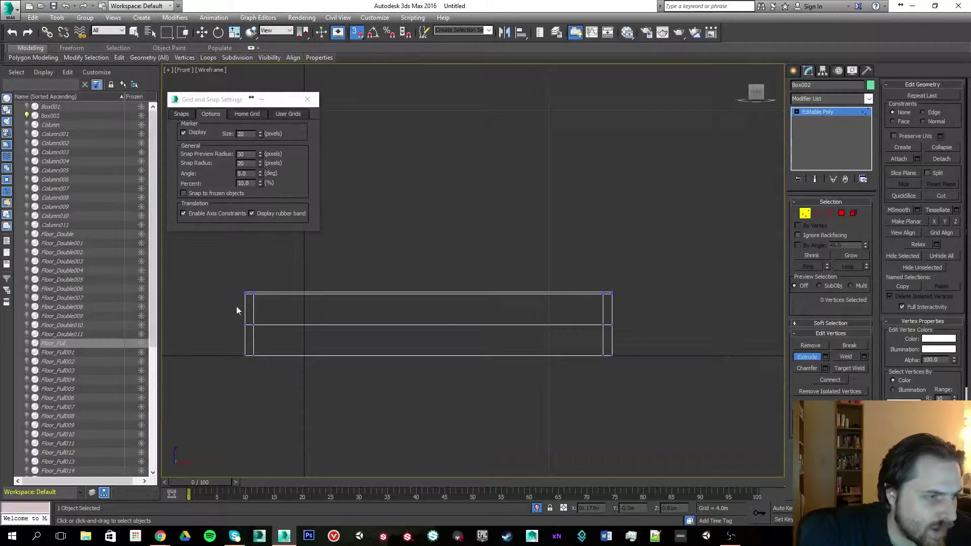
{"action": "left_click_drag", "start_coordinate": [236, 305], "coordinate": [367, 311]}
{"action": "left_click_drag", "start_coordinate": [652, 300], "coordinate": [653, 294]}
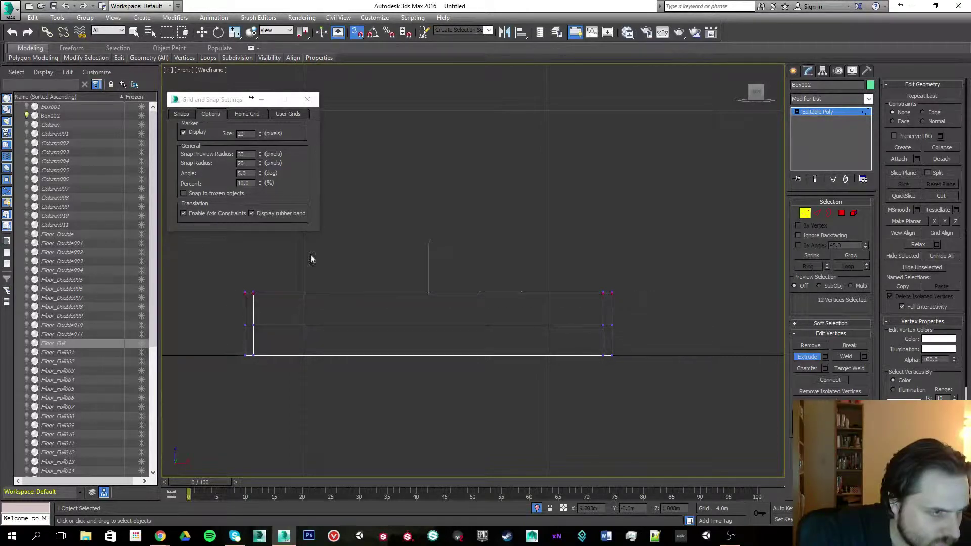
{"action": "key", "text": "w"}
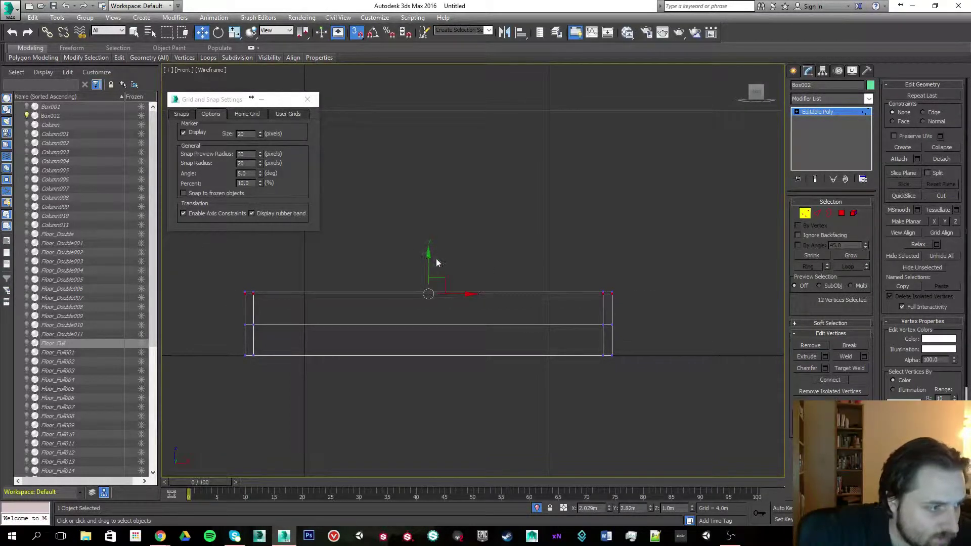
{"action": "left_click_drag", "start_coordinate": [429, 260], "coordinate": [431, 312]}
{"action": "middle_click_drag", "start_coordinate": [484, 247], "coordinate": [467, 226]}
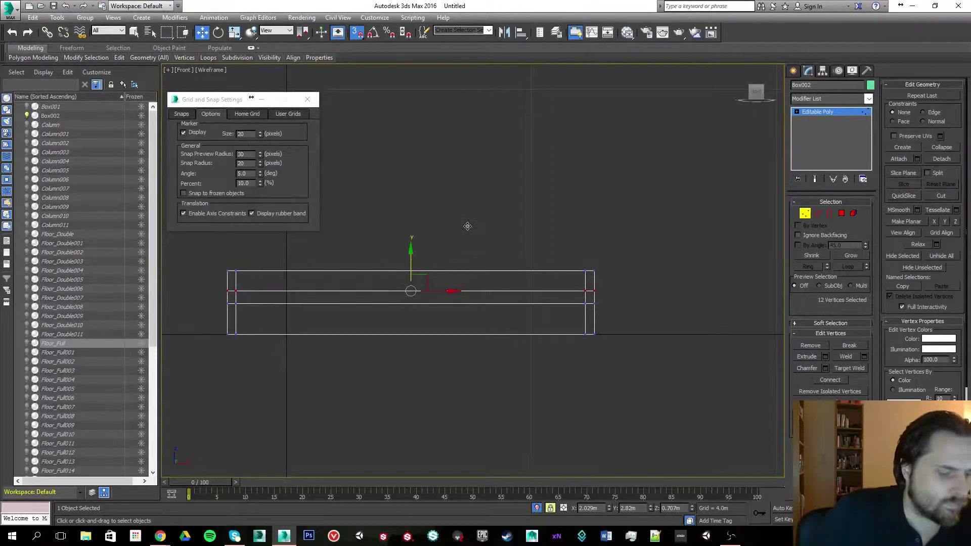
Return to the full perspective view, leave vertex editing and rename the object as Pew.
{"action": "key", "text": "alt+w"}
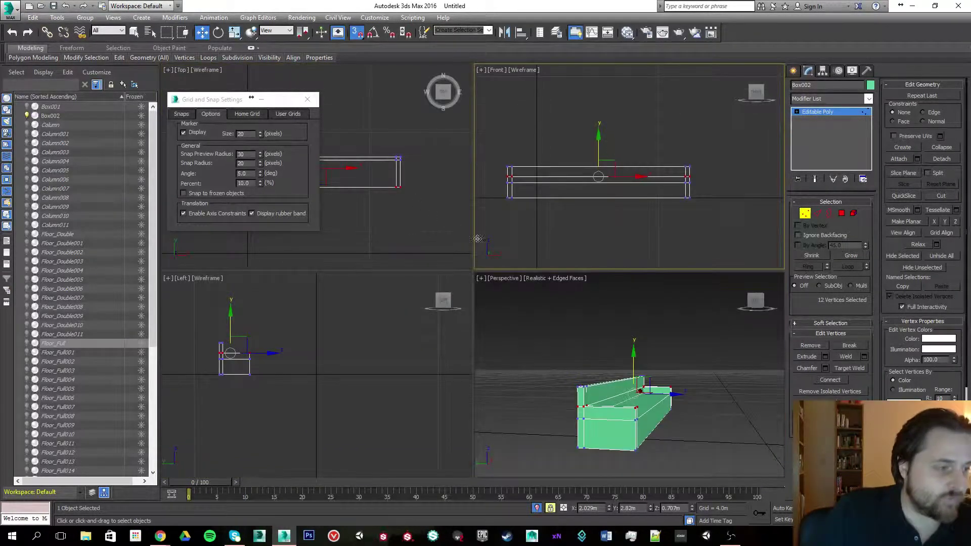
{"action": "middle_click_drag", "start_coordinate": [535, 356], "coordinate": [508, 311], "text": "alt"}
{"action": "key", "text": "alt+w"}
{"action": "scroll", "coordinate": [531, 329], "scroll_direction": "up", "scroll_amount": 1}
{"action": "middle_click_drag", "start_coordinate": [435, 183], "coordinate": [504, 289], "text": "alt"}
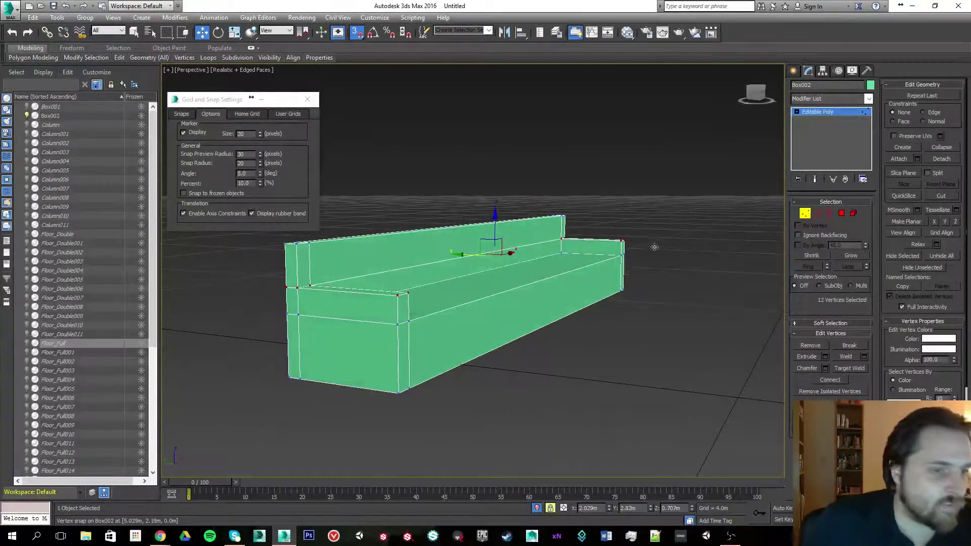
{"action": "left_click", "coordinate": [805, 213]}
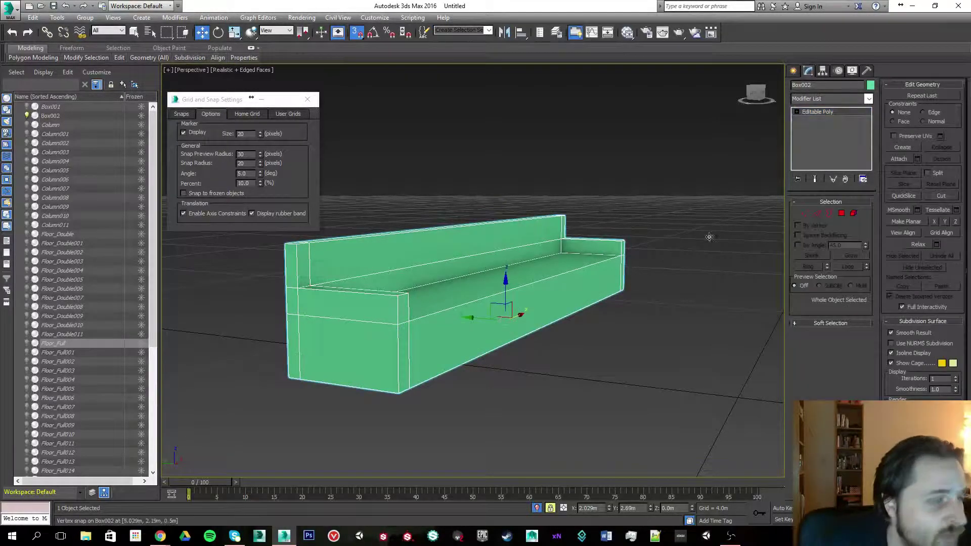
{"action": "middle_click_drag", "start_coordinate": [738, 244], "coordinate": [640, 211]}
{"action": "middle_click_drag", "start_coordinate": [471, 147], "coordinate": [518, 187], "text": "alt"}
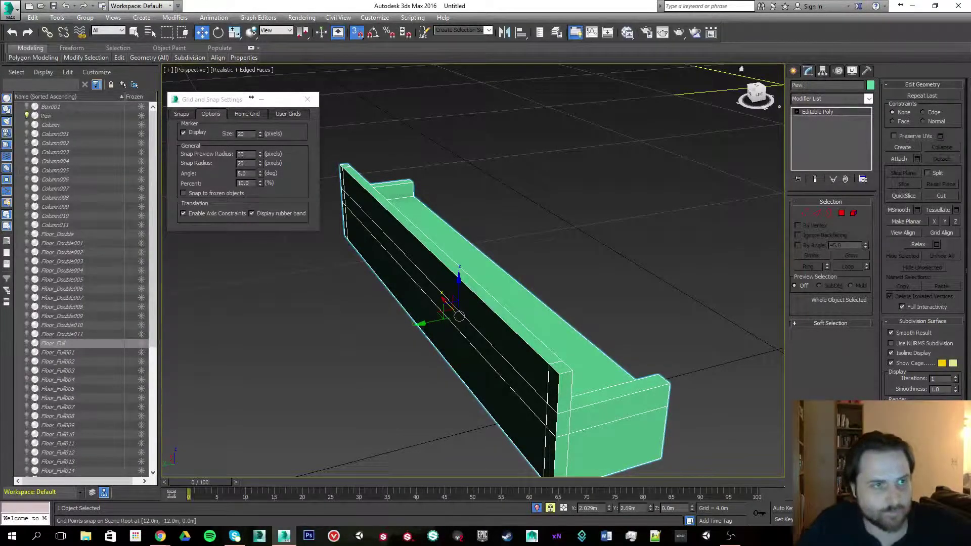
End isolation and move the pew onto the floor's edge by the upright box, at X 4.0 m and Y about -0.70 m.
{"action": "right_click", "coordinate": [403, 117]}
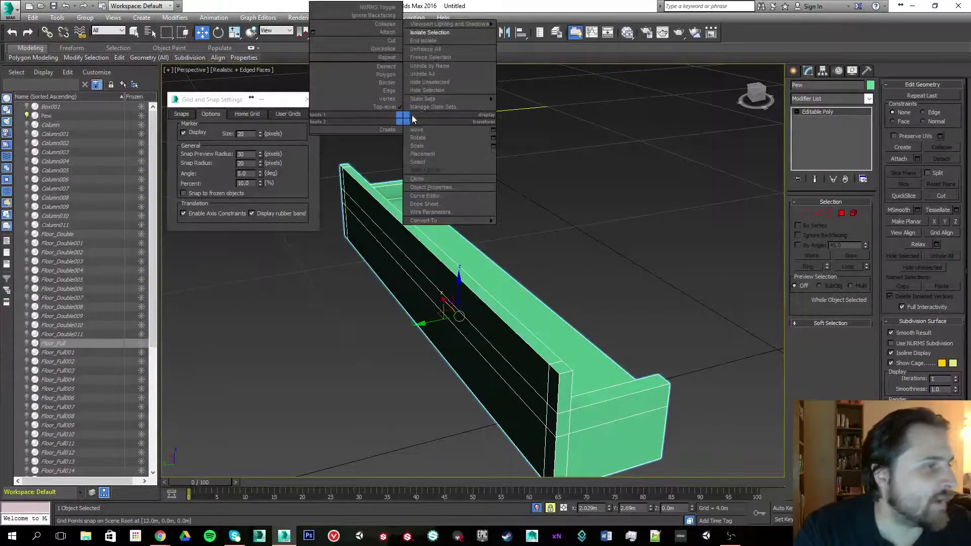
{"action": "left_click", "coordinate": [415, 40]}
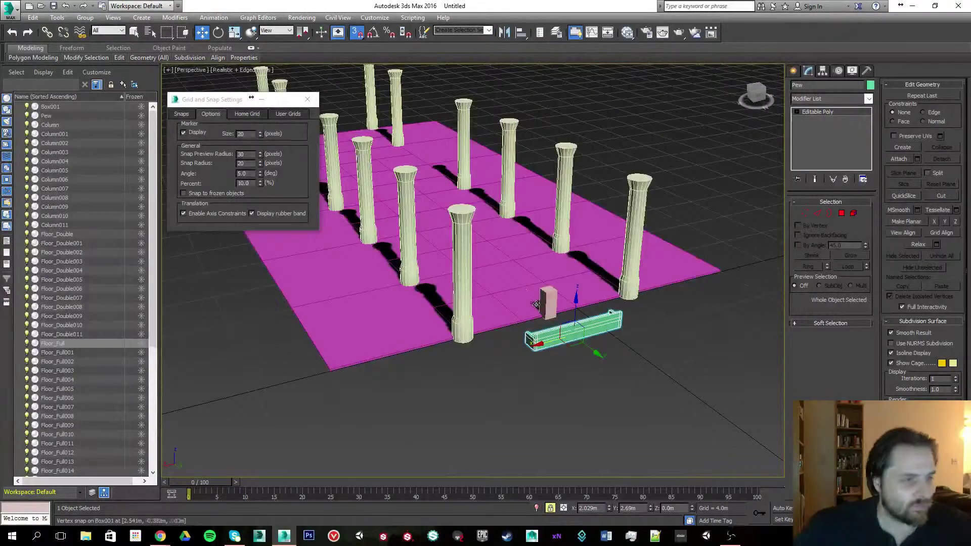
{"action": "middle_click_drag", "start_coordinate": [537, 314], "coordinate": [545, 295]}
{"action": "middle_click_drag", "start_coordinate": [553, 318], "coordinate": [579, 313], "text": "alt"}
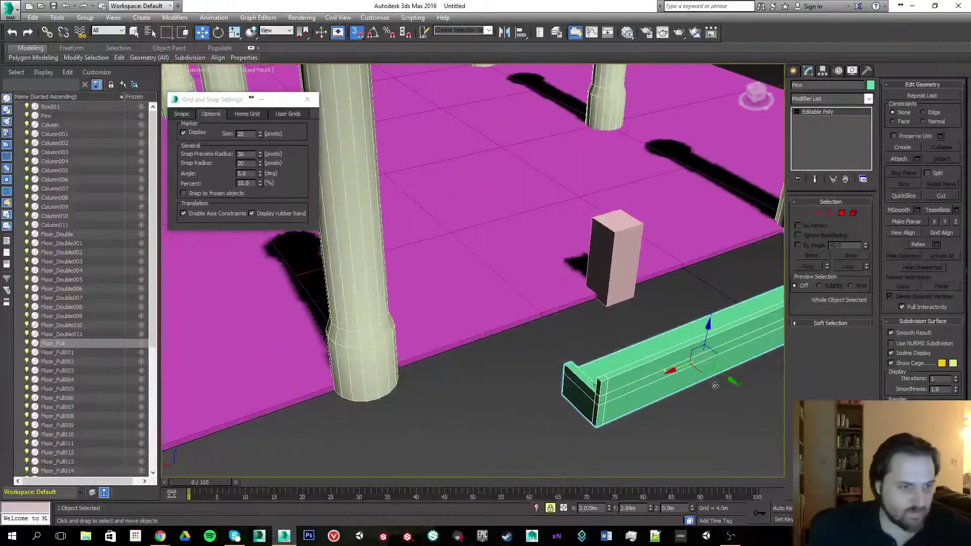
{"action": "left_click_drag", "start_coordinate": [731, 381], "coordinate": [595, 279]}
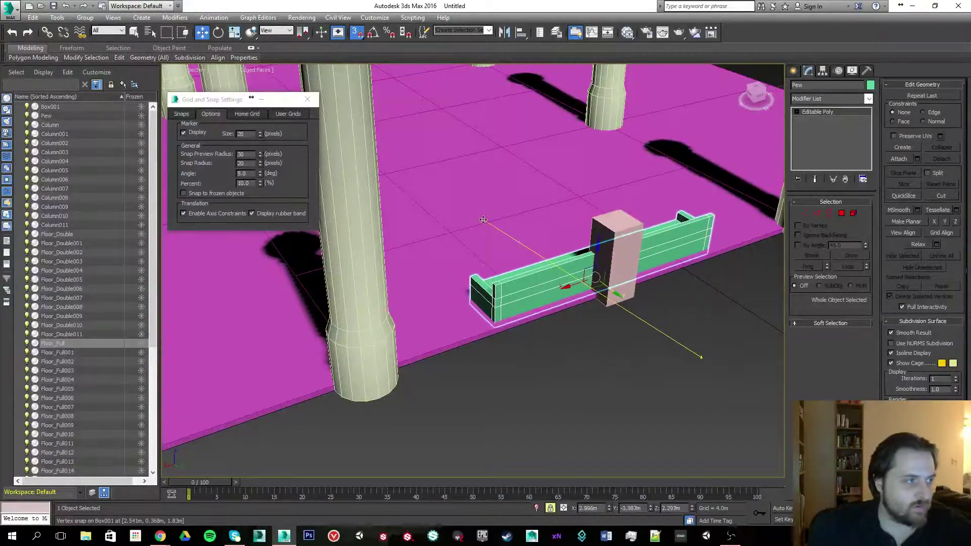
{"action": "left_click", "coordinate": [180, 114]}
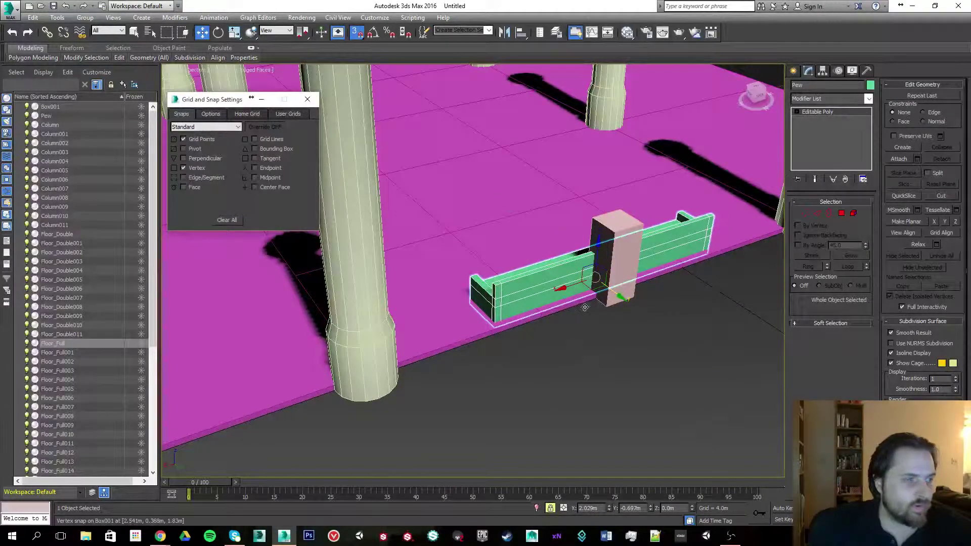
{"action": "left_click_drag", "start_coordinate": [560, 294], "coordinate": [555, 319]}
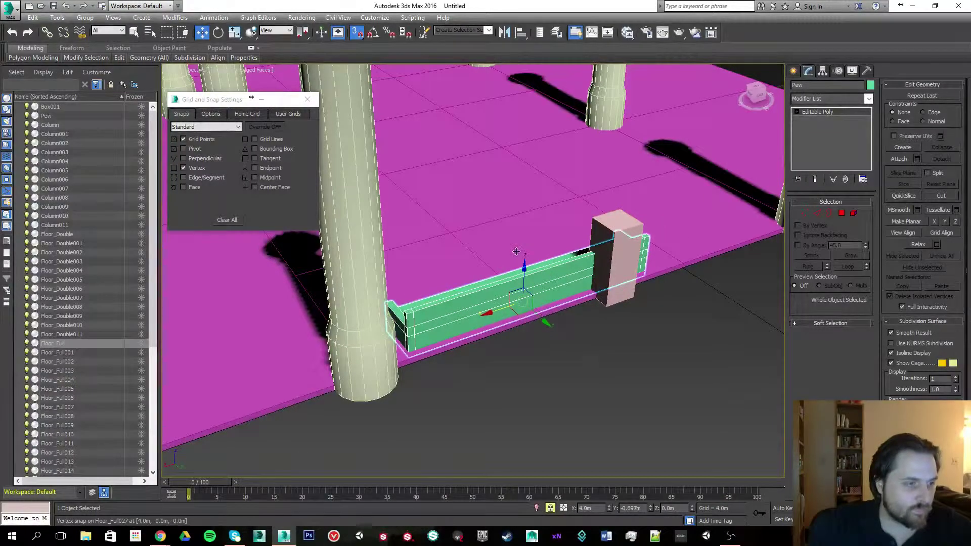
Raise the pew onto the floor surface at Z 0.125 m.
{"action": "middle_click_drag", "start_coordinate": [516, 251], "coordinate": [461, 264], "text": "alt"}
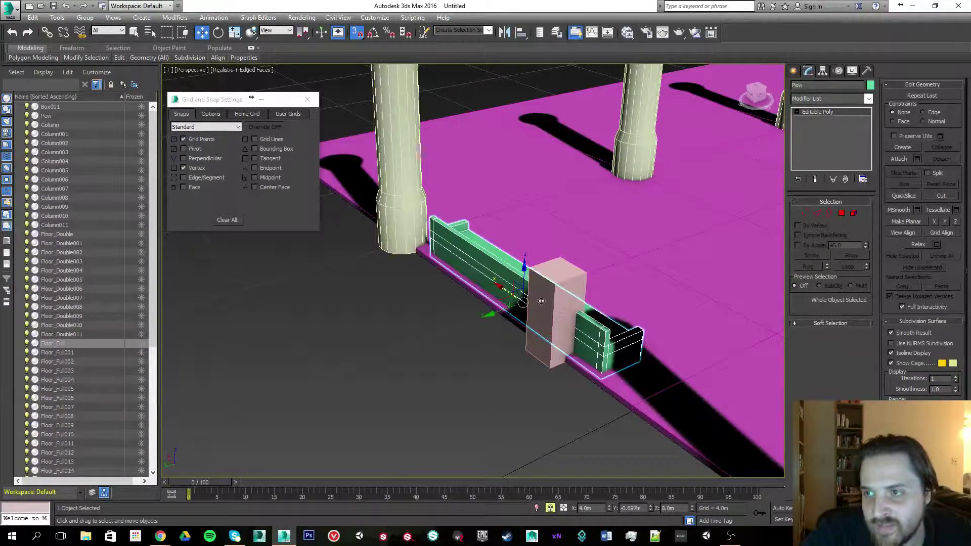
{"action": "middle_click_drag", "start_coordinate": [449, 279], "coordinate": [428, 270]}
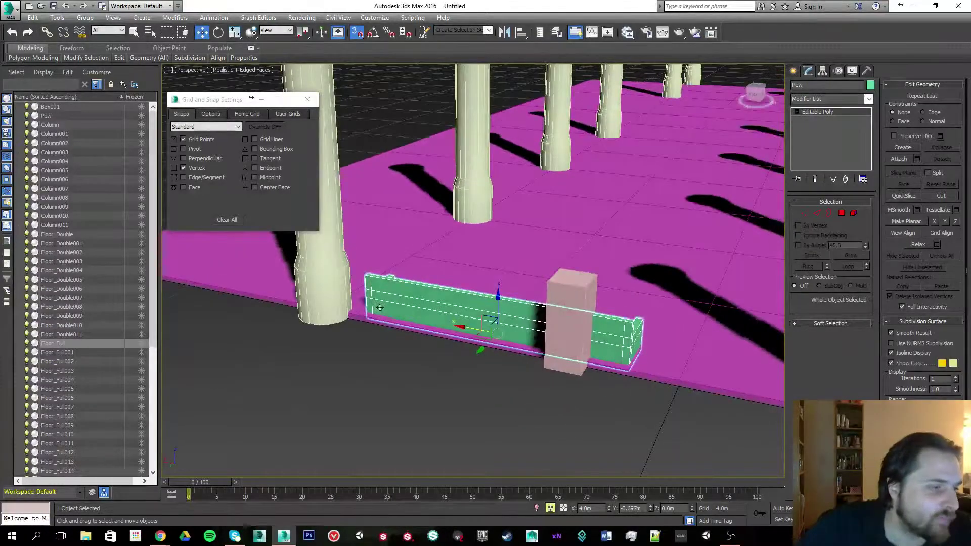
{"action": "middle_click_drag", "start_coordinate": [374, 299], "coordinate": [363, 354], "text": "alt"}
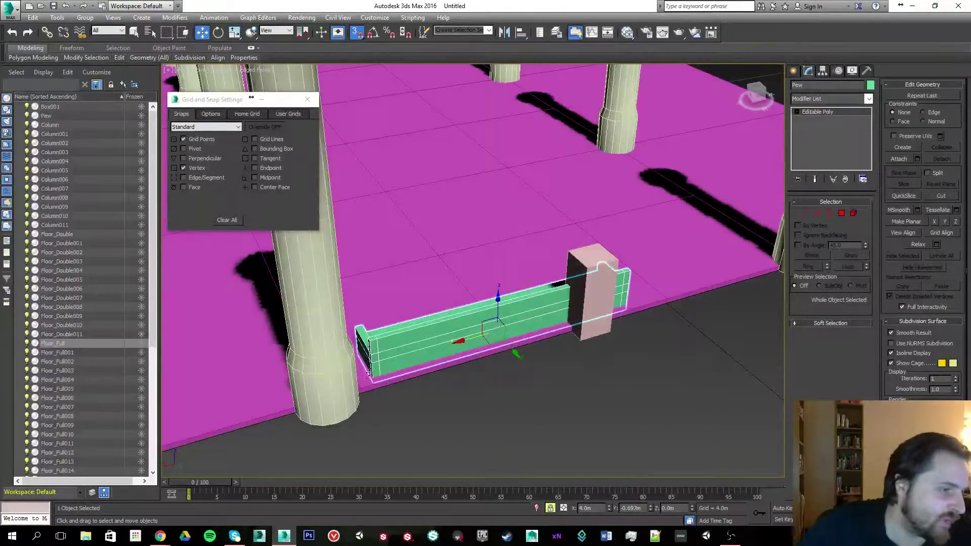
{"action": "middle_click_drag", "start_coordinate": [369, 374], "coordinate": [452, 295], "text": "alt"}
{"action": "middle_click_drag", "start_coordinate": [514, 273], "coordinate": [466, 289]}
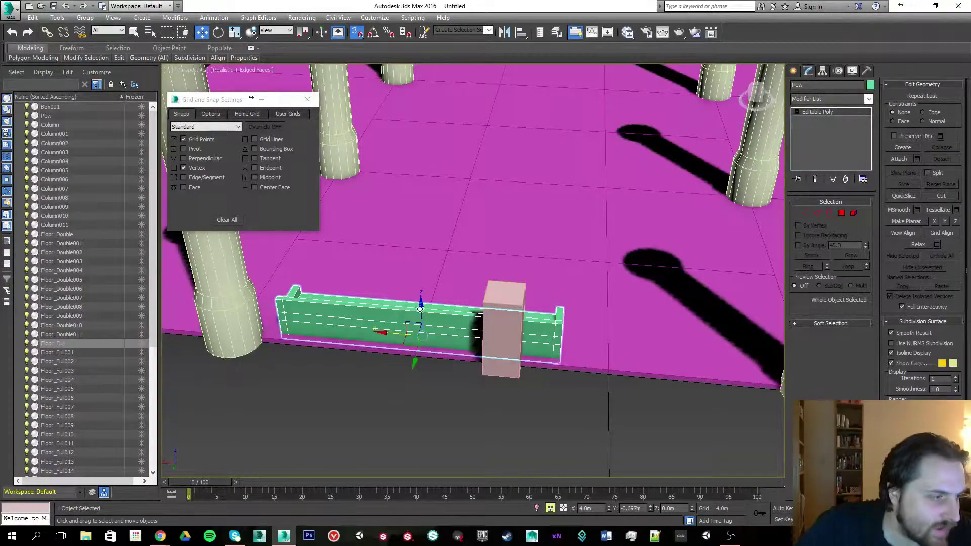
{"action": "left_click_drag", "start_coordinate": [410, 336], "coordinate": [414, 349]}
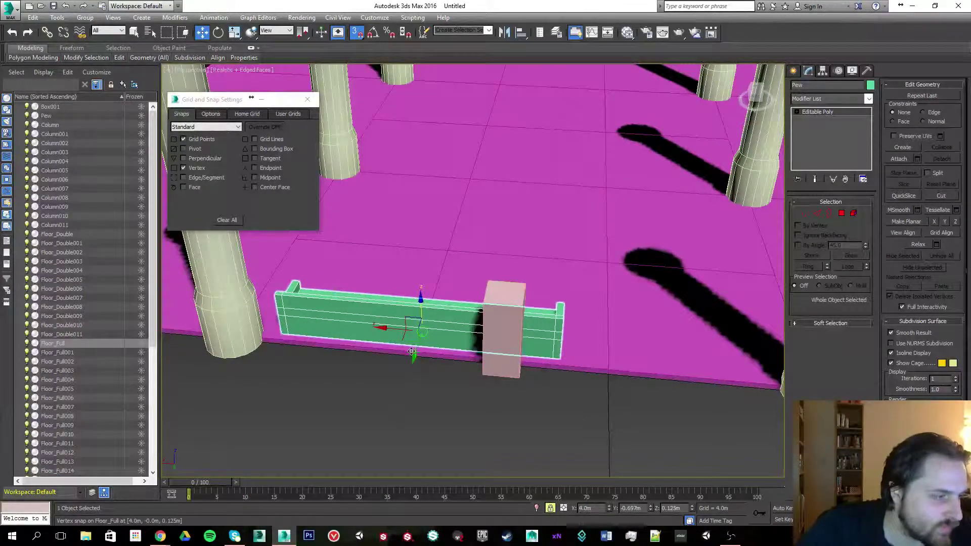
Move the pew along the floor to X about 4.97 m and in from the floor's edge to Y about -1.13 m.
{"action": "middle_click_drag", "start_coordinate": [414, 349], "coordinate": [322, 336], "text": "alt"}
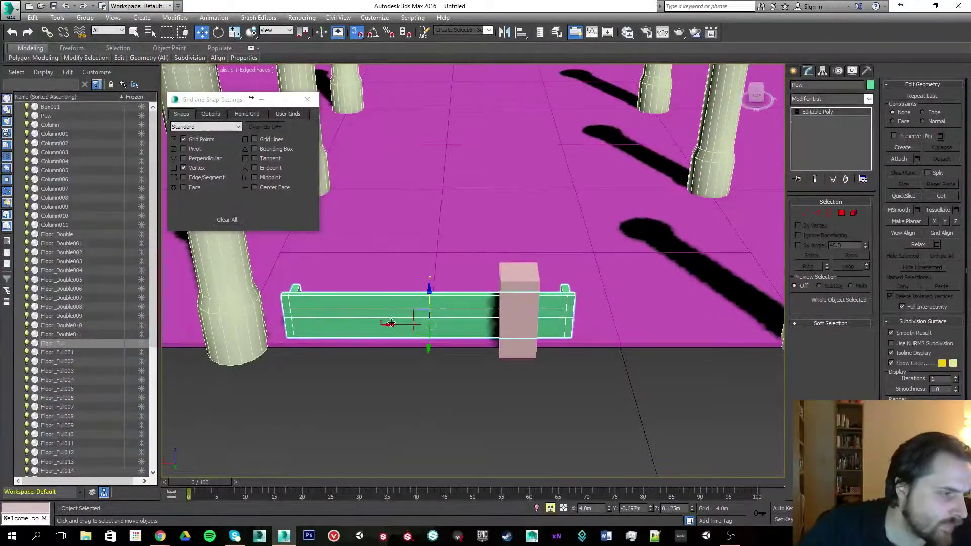
{"action": "mouse_move", "coordinate": [387, 324]}
{"action": "left_mouse_down"}
{"action": "mouse_move", "coordinate": [316, 324]}
{"action": "mouse_move", "coordinate": [347, 341]}
{"action": "mouse_move", "coordinate": [402, 331]}
{"action": "mouse_move", "coordinate": [384, 331]}
{"action": "left_mouse_up"}
{"action": "middle_click_drag", "start_coordinate": [384, 331], "coordinate": [347, 221], "text": "alt"}
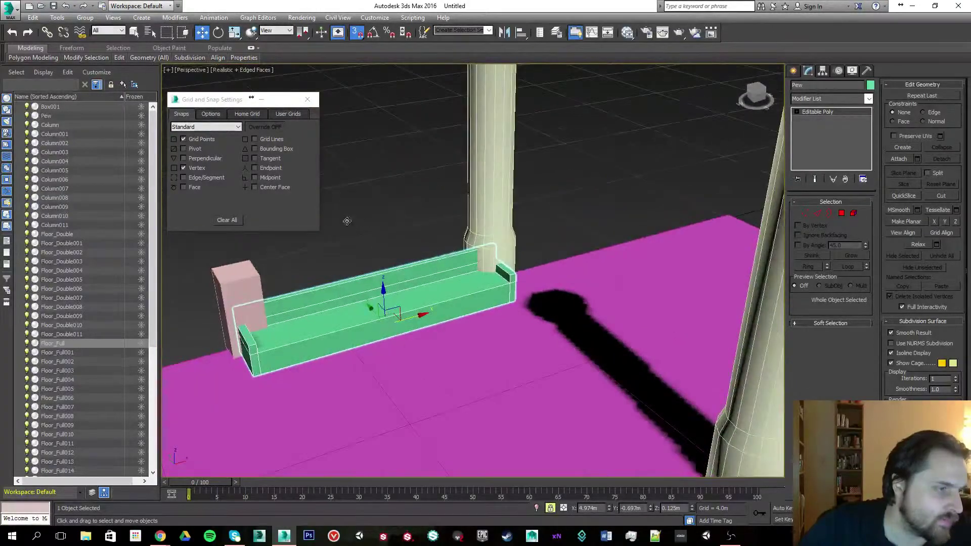
{"action": "middle_click_drag", "start_coordinate": [450, 252], "coordinate": [461, 236]}
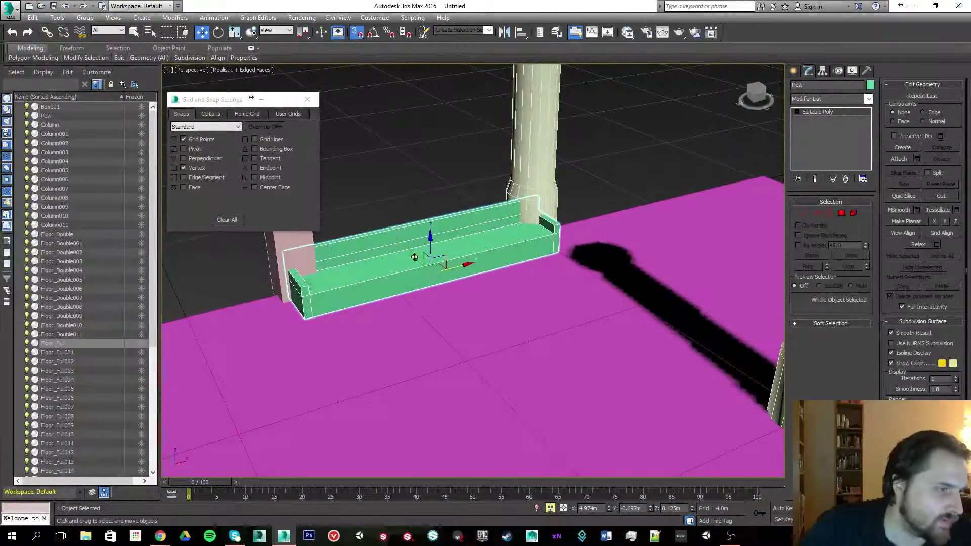
{"action": "left_click_drag", "start_coordinate": [443, 275], "coordinate": [432, 295]}
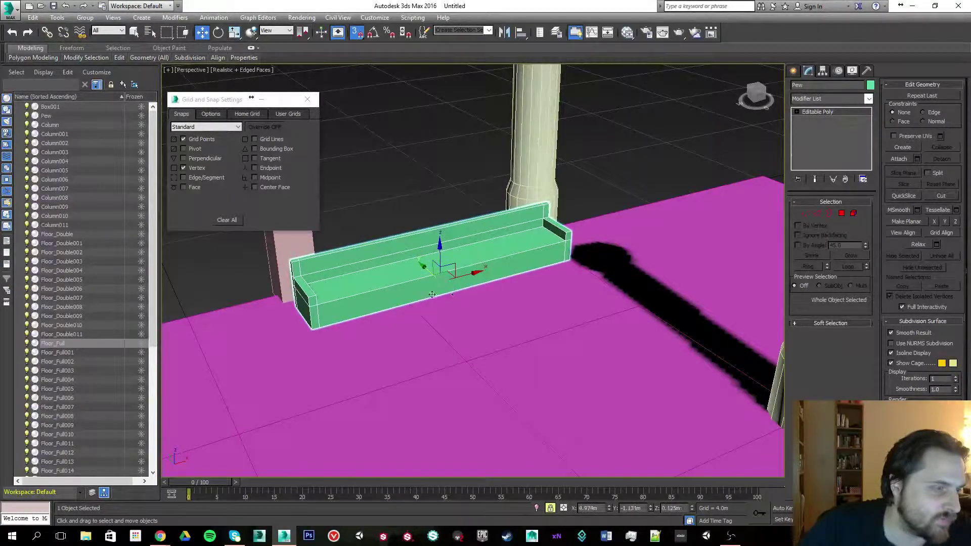
Examine the pew's placement on the floor between the columns, from afar and close up.
{"action": "scroll", "coordinate": [359, 359], "scroll_direction": "down", "scroll_amount": 5}
{"action": "middle_click_drag", "start_coordinate": [359, 359], "coordinate": [363, 317], "text": "alt"}
{"action": "scroll", "coordinate": [363, 317], "scroll_direction": "up", "scroll_amount": 3}
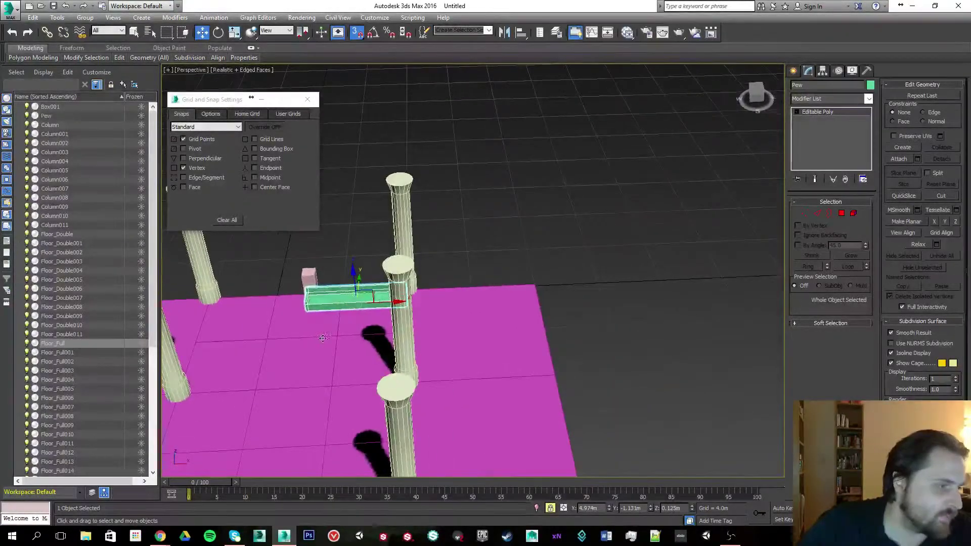
{"action": "scroll", "coordinate": [363, 317], "scroll_direction": "up", "scroll_amount": 4}
{"action": "scroll", "coordinate": [341, 318], "scroll_direction": "down", "scroll_amount": 5}
{"action": "scroll", "coordinate": [349, 316], "scroll_direction": "up", "scroll_amount": 1}
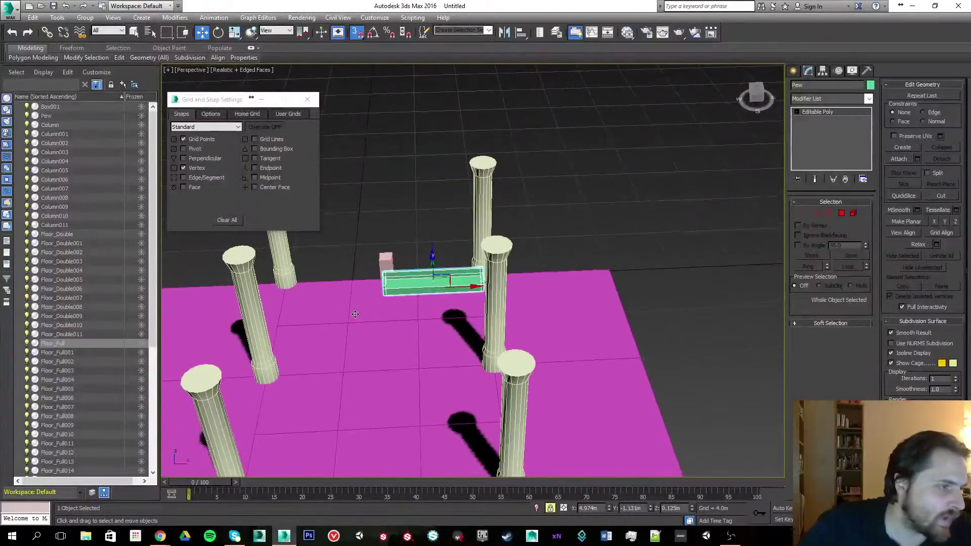
{"action": "scroll", "coordinate": [355, 314], "scroll_direction": "up", "scroll_amount": 4}
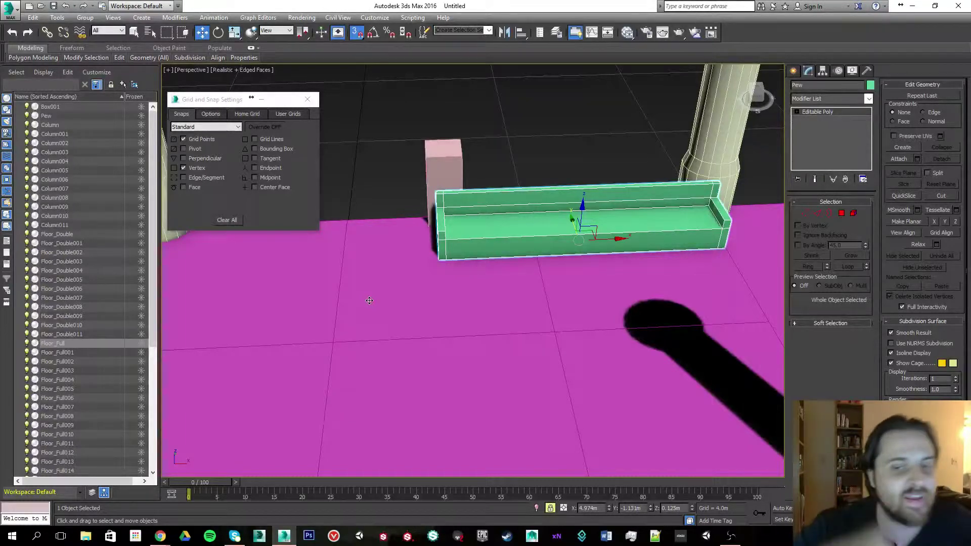
{"action": "middle_click_drag", "start_coordinate": [341, 359], "coordinate": [409, 305]}
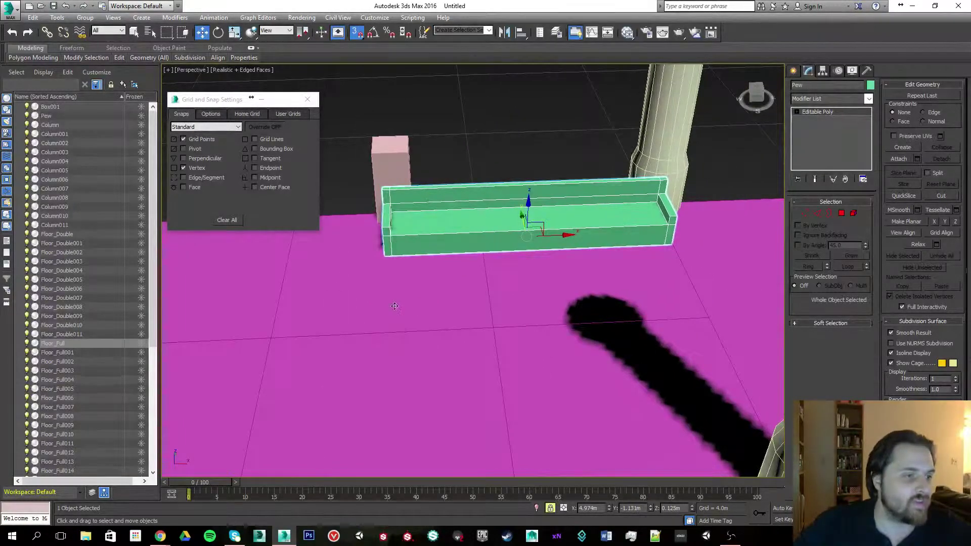
{"action": "scroll", "coordinate": [395, 306], "scroll_direction": "down", "scroll_amount": 5}
{"action": "scroll", "coordinate": [416, 309], "scroll_direction": "up", "scroll_amount": 5}
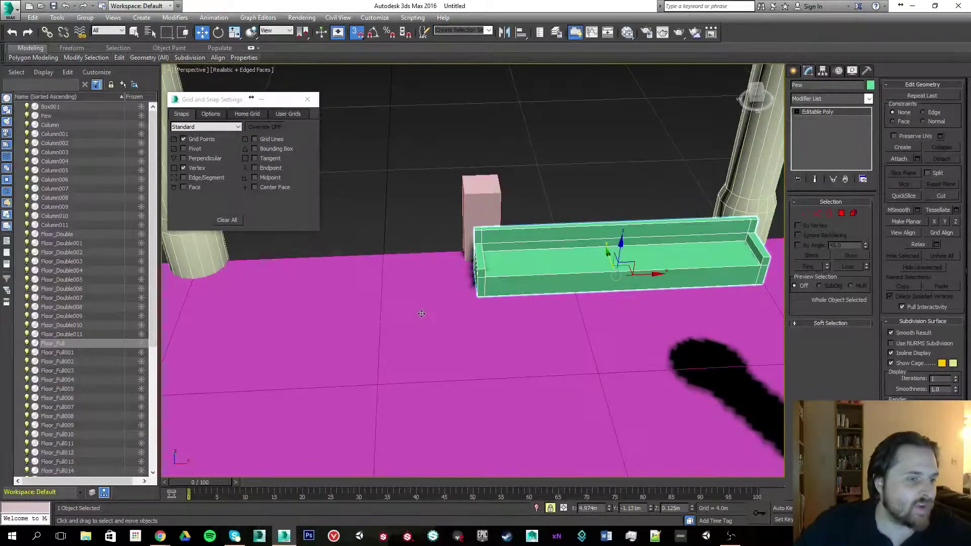
Clone the pew along X as a single instance and place it at X about -1.03 m, end to end with the original.
{"action": "middle_click_drag", "start_coordinate": [421, 313], "coordinate": [412, 310]}
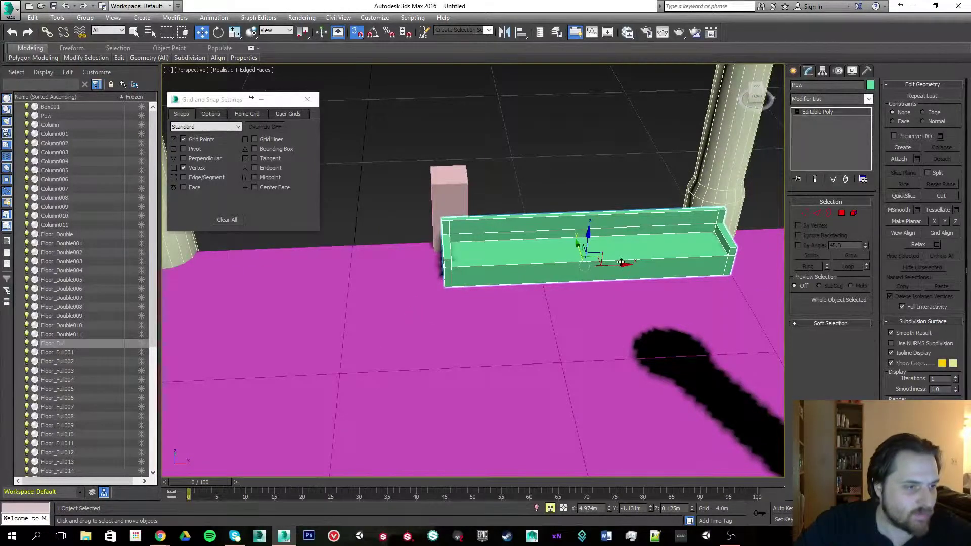
{"action": "mouse_move", "coordinate": [621, 263]}
{"action": "left_mouse_down", "text": "shift"}
{"action": "mouse_move", "coordinate": [286, 269]}
{"action": "mouse_move", "coordinate": [298, 270]}
{"action": "left_mouse_up", "text": "shift"}
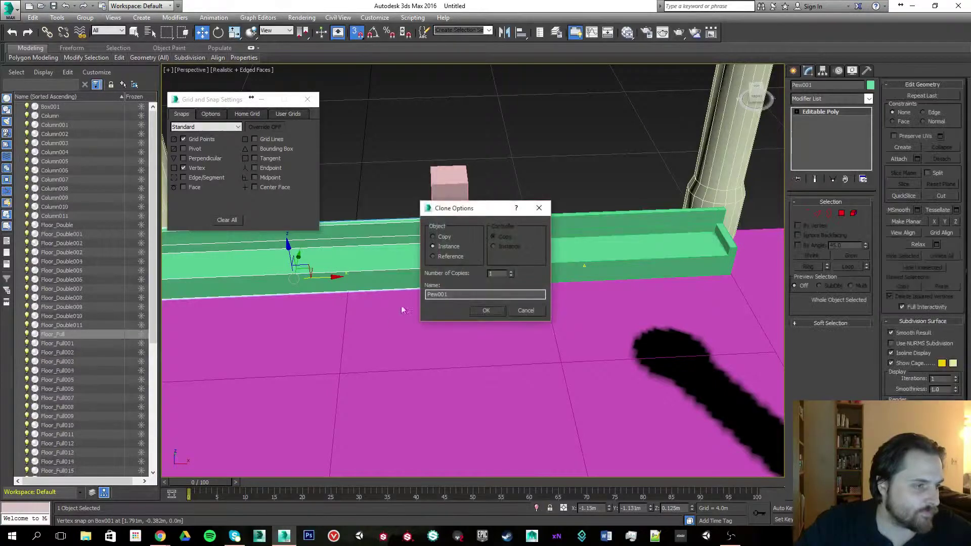
{"action": "left_click", "coordinate": [477, 310]}
{"action": "mouse_move", "coordinate": [439, 271]}
{"action": "middle_mouse_down"}
{"action": "mouse_move", "coordinate": [450, 272]}
{"action": "mouse_move", "coordinate": [429, 275]}
{"action": "mouse_move", "coordinate": [443, 280]}
{"action": "middle_mouse_up"}
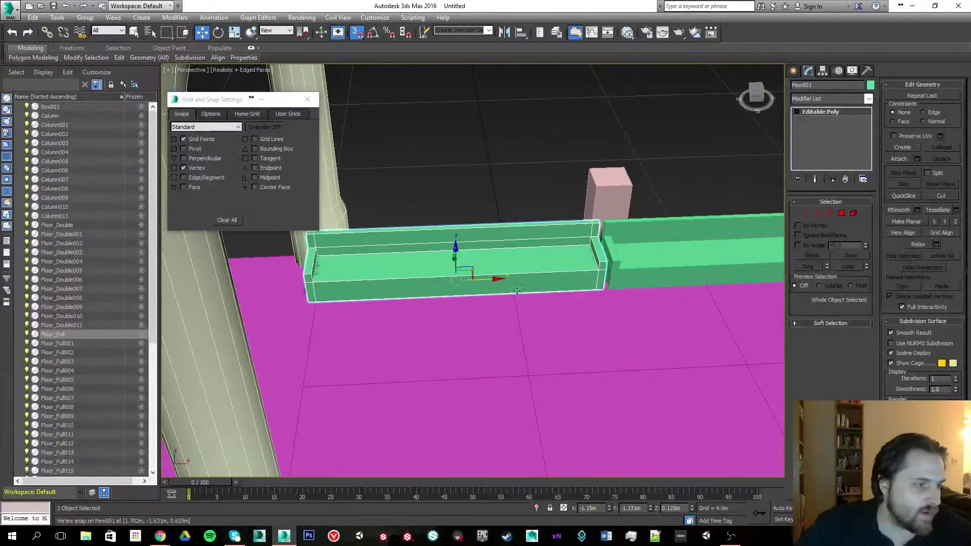
{"action": "left_click_drag", "start_coordinate": [492, 281], "coordinate": [460, 280]}
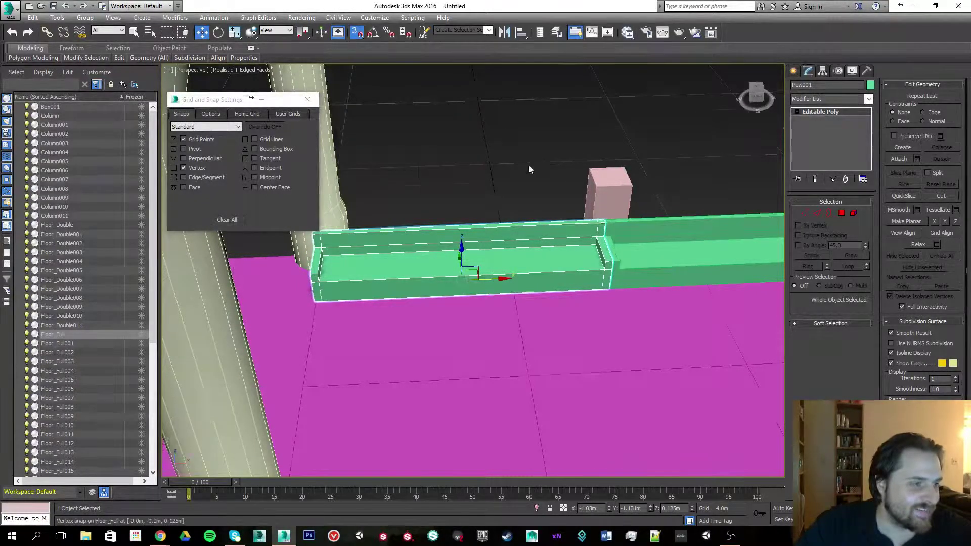
Inspect how the two joined pews fit between the columns and select the original pew.
{"action": "middle_click_drag", "start_coordinate": [529, 165], "coordinate": [502, 180]}
{"action": "scroll", "coordinate": [502, 167], "scroll_direction": "down", "scroll_amount": 10}
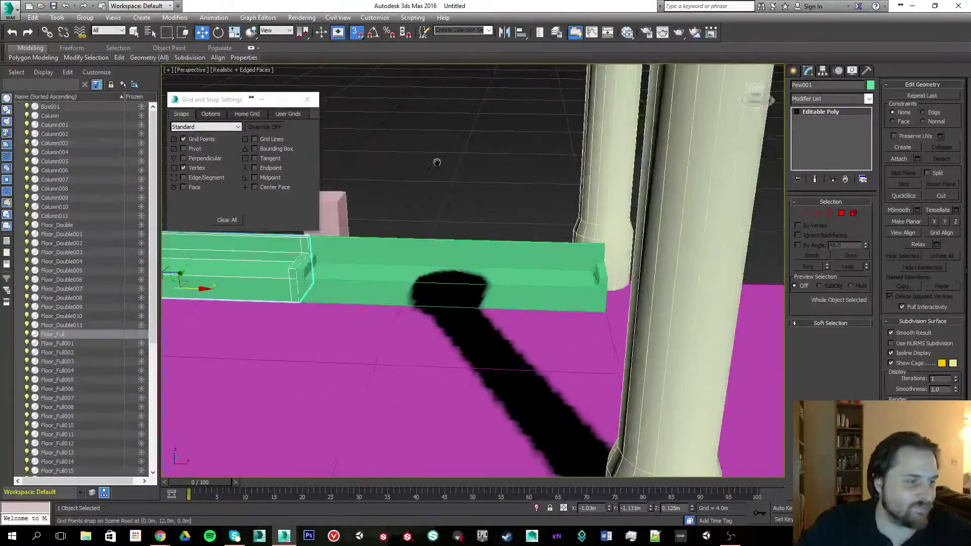
{"action": "scroll", "coordinate": [440, 173], "scroll_direction": "up", "scroll_amount": 8}
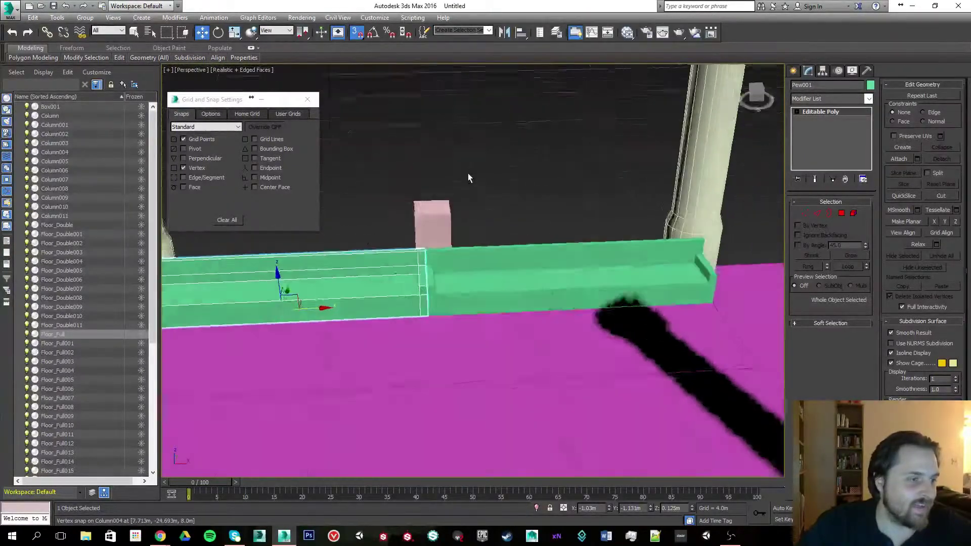
{"action": "middle_click_drag", "start_coordinate": [388, 174], "coordinate": [412, 165]}
{"action": "middle_click_drag", "start_coordinate": [361, 191], "coordinate": [408, 171]}
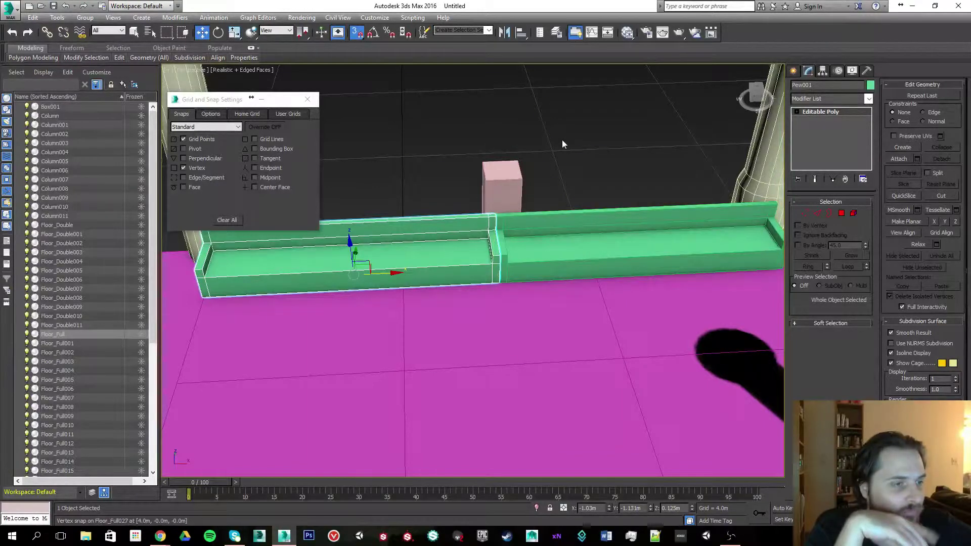
{"action": "left_click", "coordinate": [578, 238]}
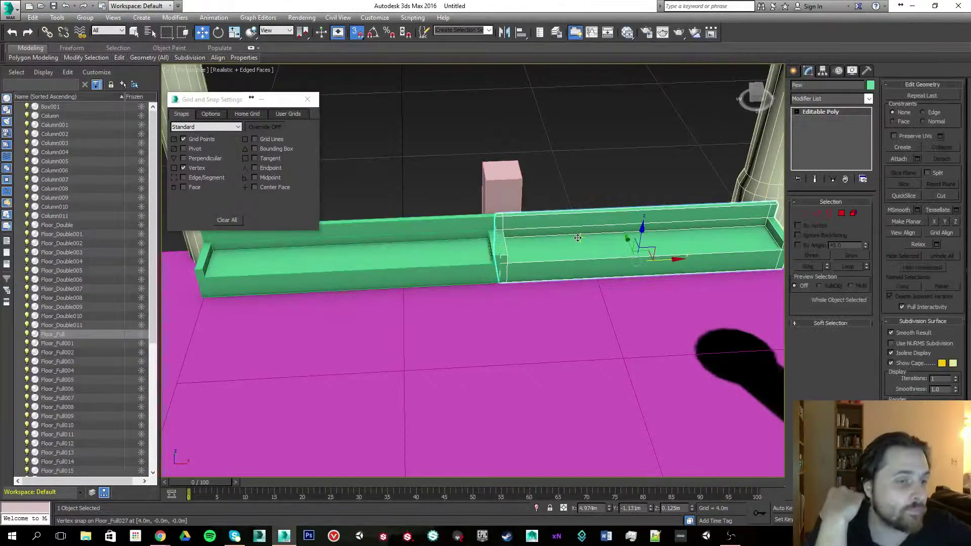
{"action": "middle_click_drag", "start_coordinate": [555, 266], "coordinate": [532, 278]}
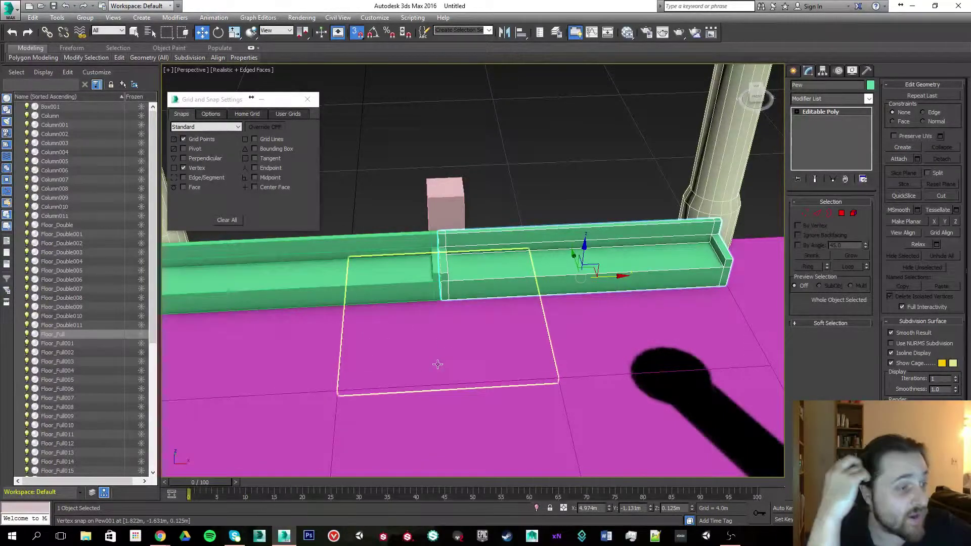
{"action": "middle_click_drag", "start_coordinate": [437, 364], "coordinate": [449, 377]}
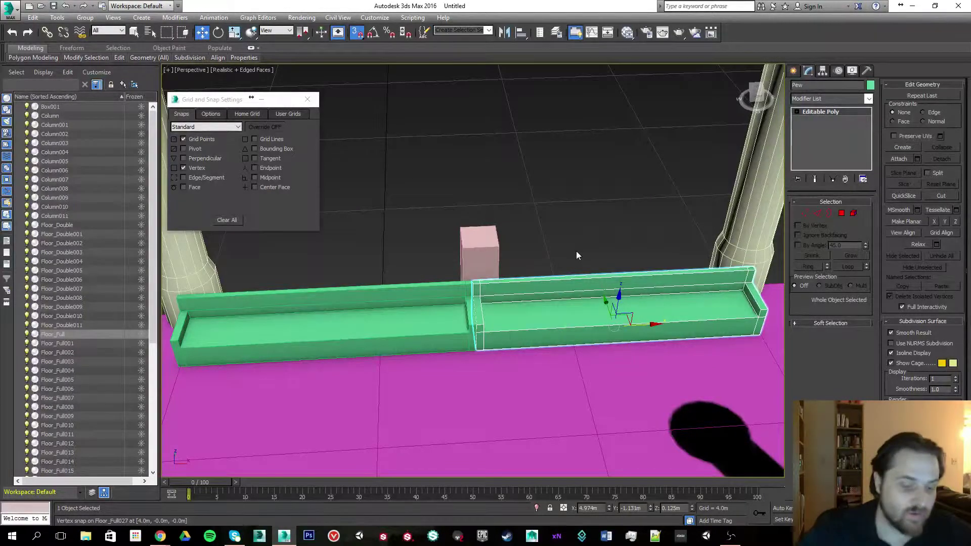
{"action": "key", "text": "r"}
{"action": "middle_click_drag", "start_coordinate": [559, 287], "coordinate": [537, 225]}
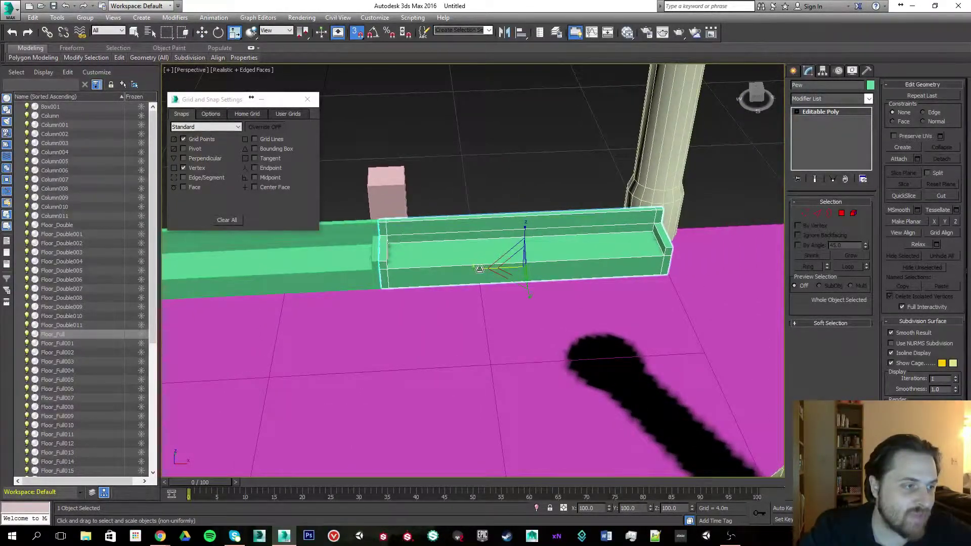
{"action": "left_click_drag", "start_coordinate": [480, 267], "coordinate": [486, 264]}
{"action": "key", "text": "ctrl+z"}
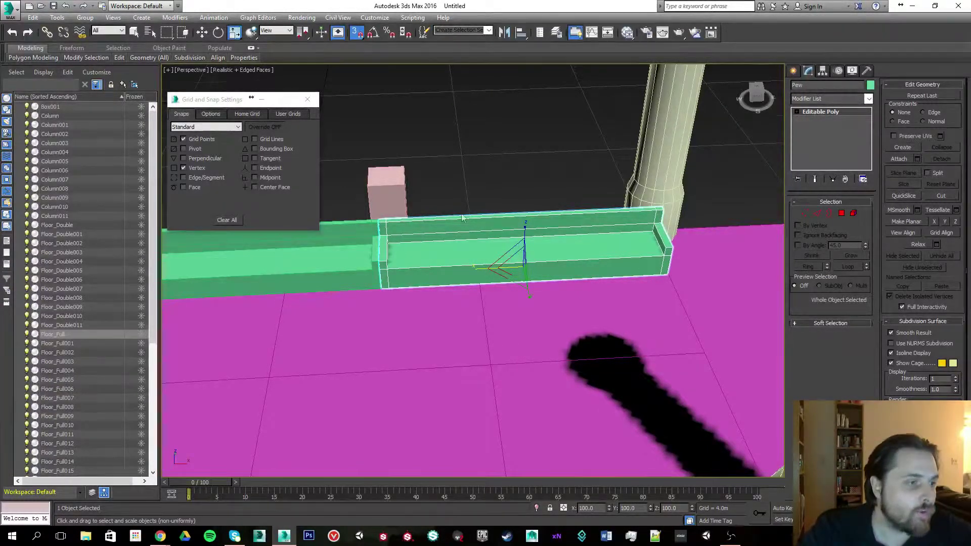
Switch the original pew to vertex editing and select all vertices of the armrest end that meets the cloned pew.
{"action": "middle_click_drag", "start_coordinate": [456, 175], "coordinate": [453, 229]}
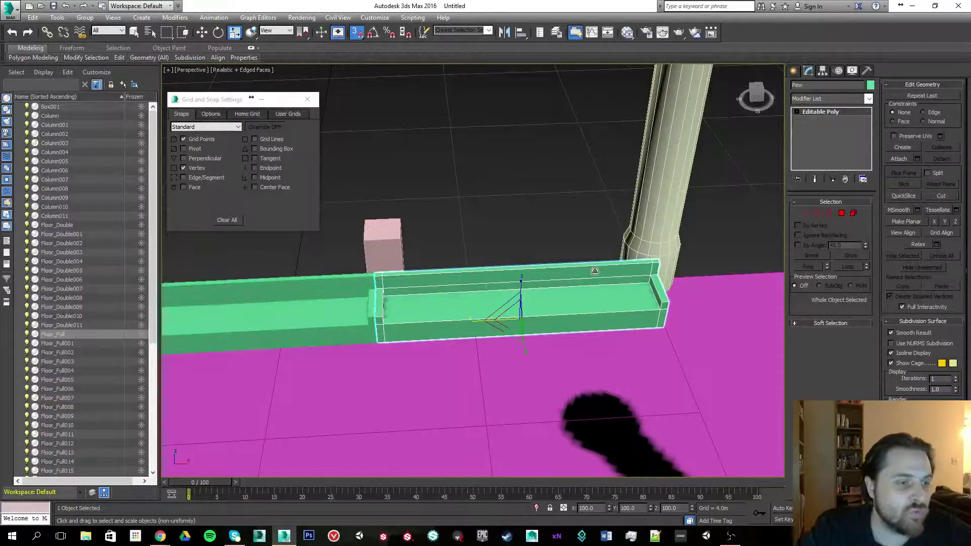
{"action": "right_click", "coordinate": [556, 284]}
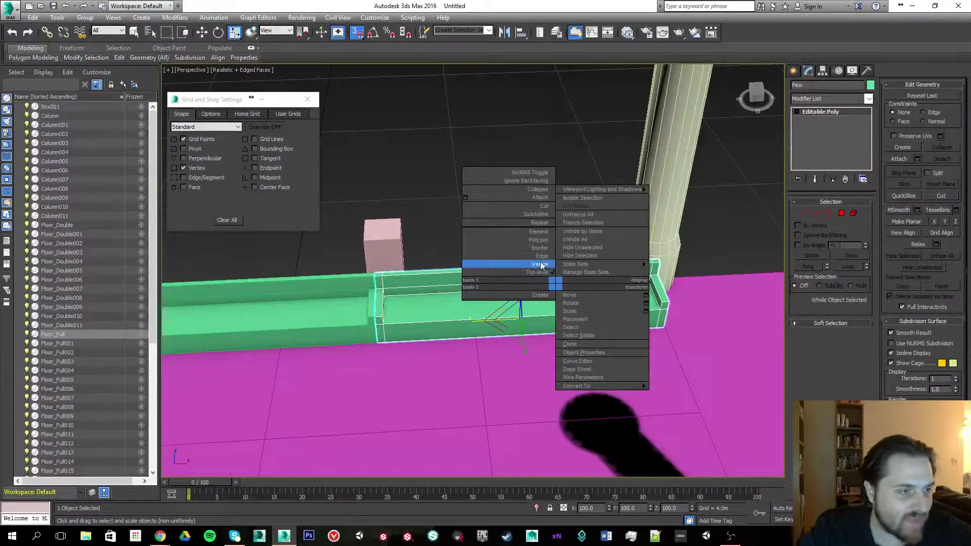
{"action": "left_click", "coordinate": [424, 202]}
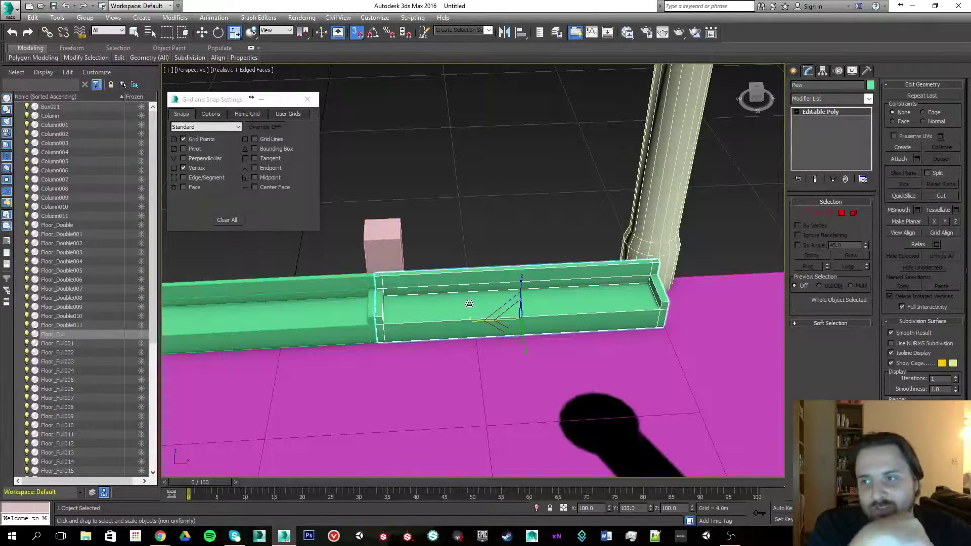
{"action": "right_click", "coordinate": [452, 295]}
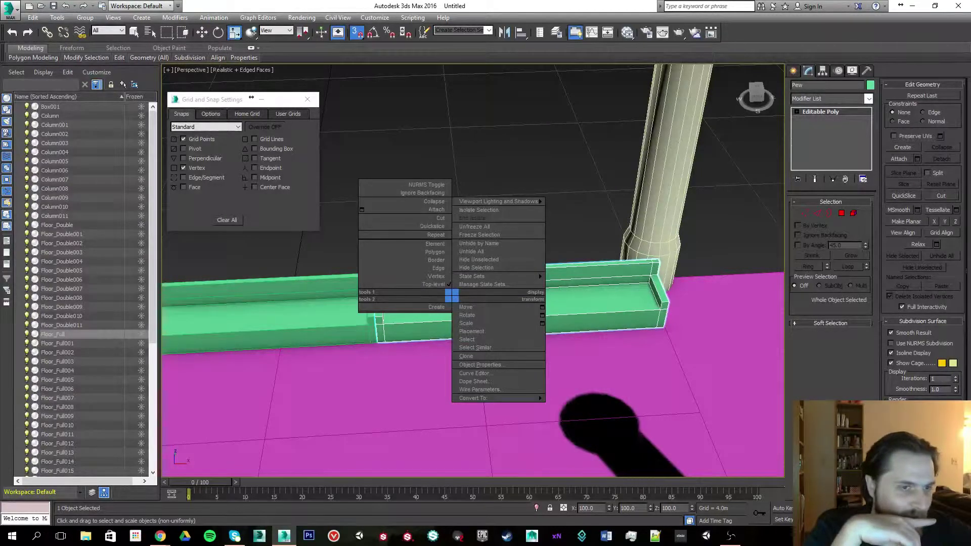
{"action": "left_click", "coordinate": [800, 211]}
{"action": "left_click", "coordinate": [803, 212]}
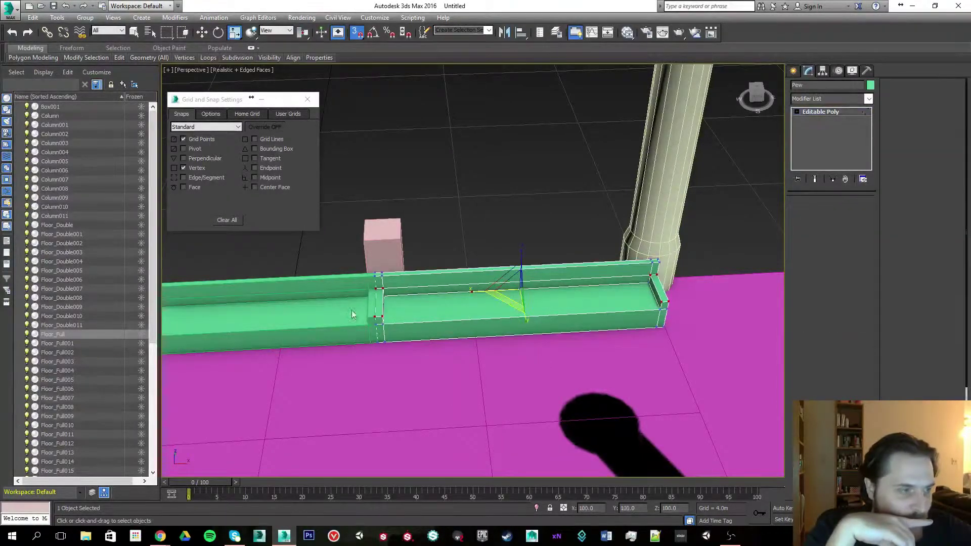
{"action": "left_click_drag", "start_coordinate": [413, 389], "coordinate": [414, 389]}
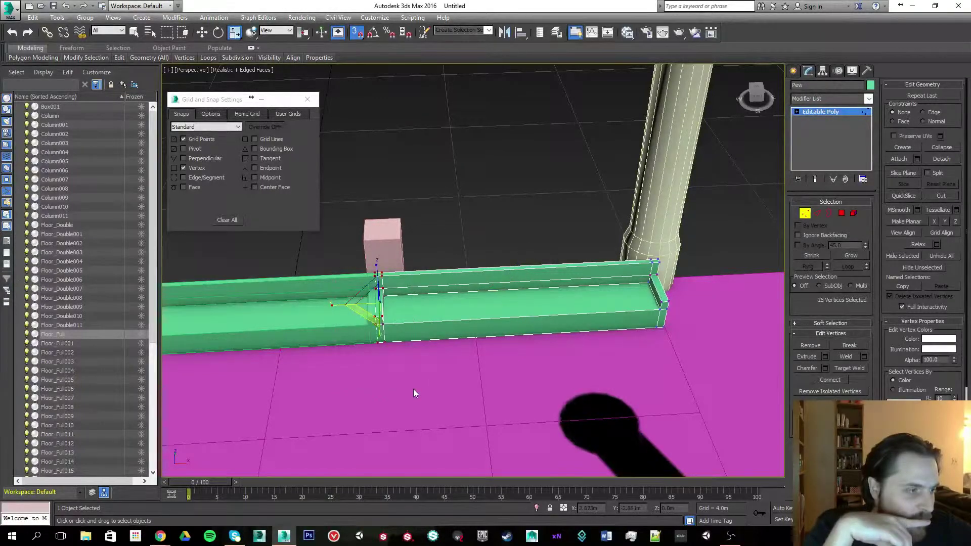
Offset the selected armrest-end vertices of the original pew by 1 m along world X using Move Transform Type-In.
{"action": "key", "text": "w"}
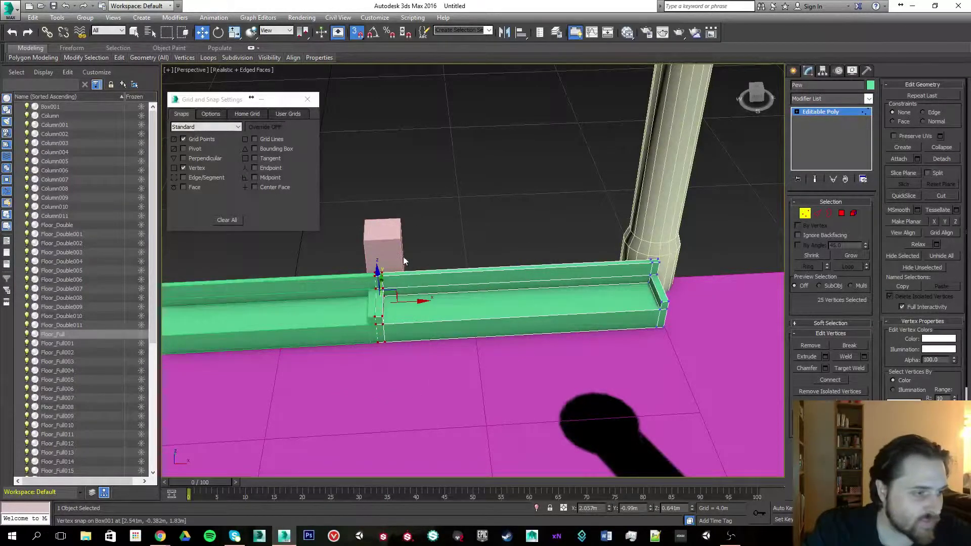
{"action": "scroll", "coordinate": [403, 225], "scroll_direction": "up", "scroll_amount": 5}
{"action": "scroll", "coordinate": [419, 212], "scroll_direction": "down", "scroll_amount": 5}
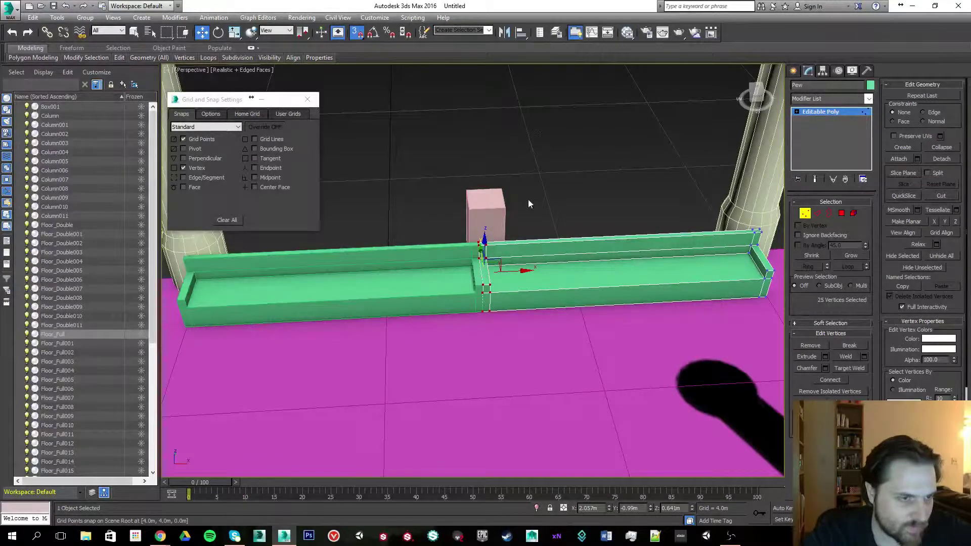
{"action": "right_click", "coordinate": [609, 265]}
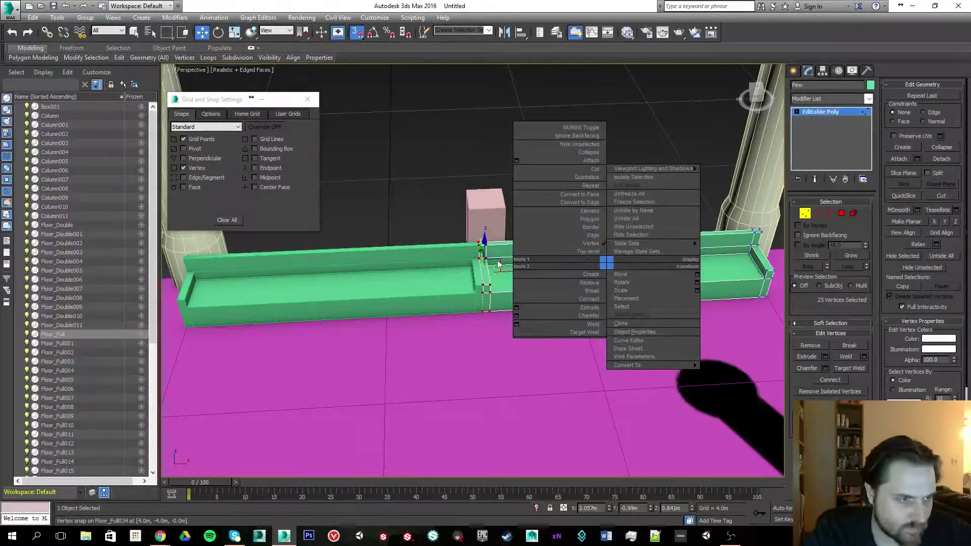
{"action": "left_click", "coordinate": [419, 173]}
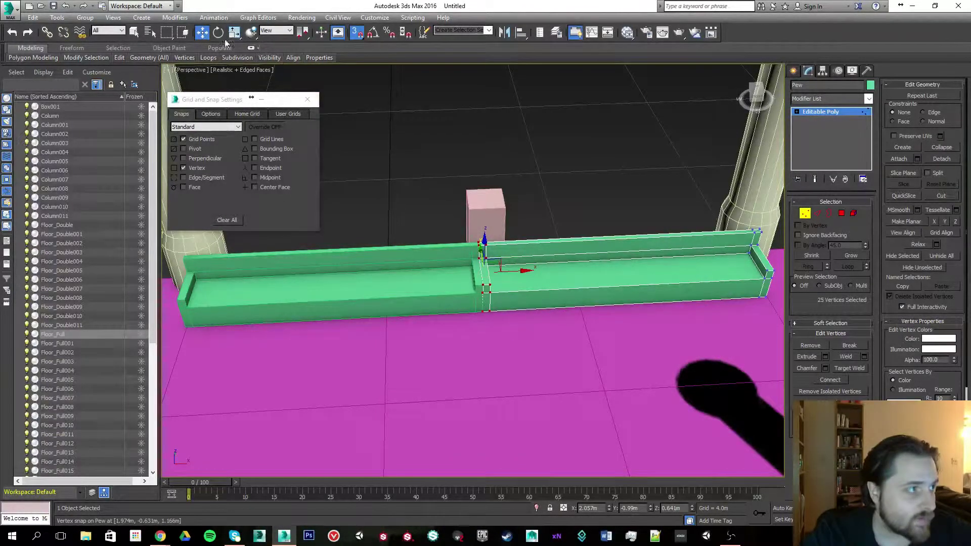
{"action": "right_click", "coordinate": [202, 33]}
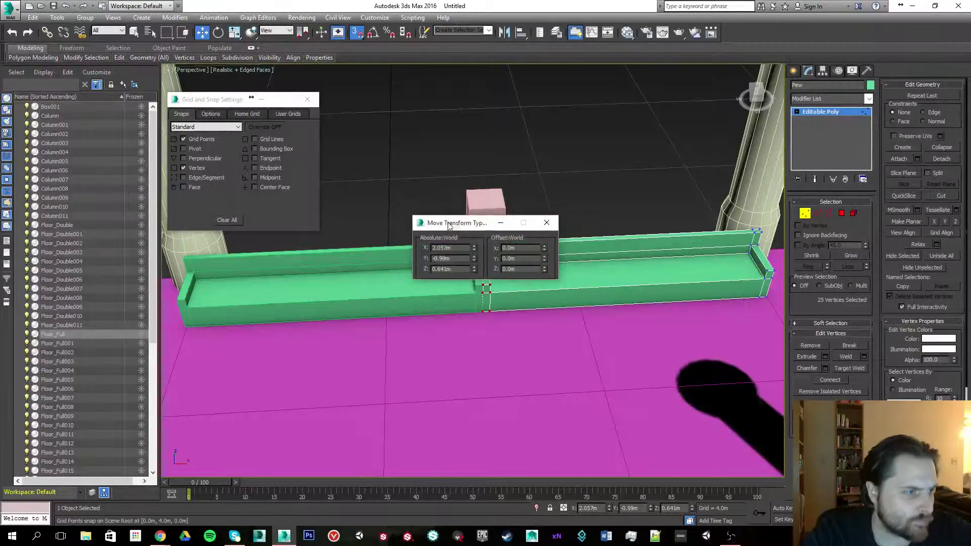
{"action": "left_click_drag", "start_coordinate": [450, 226], "coordinate": [552, 161]}
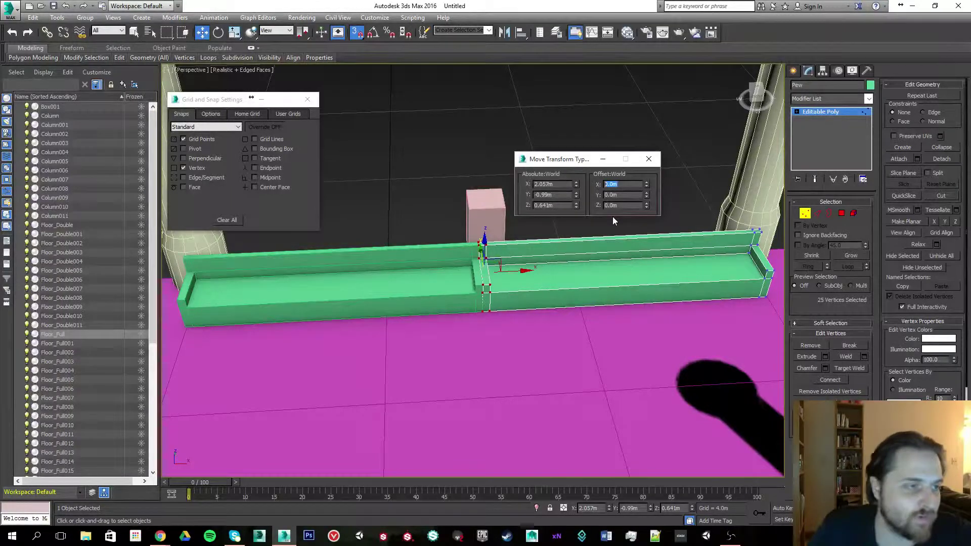
{"action": "type", "text": "1"}
{"action": "key", "text": "Return"}
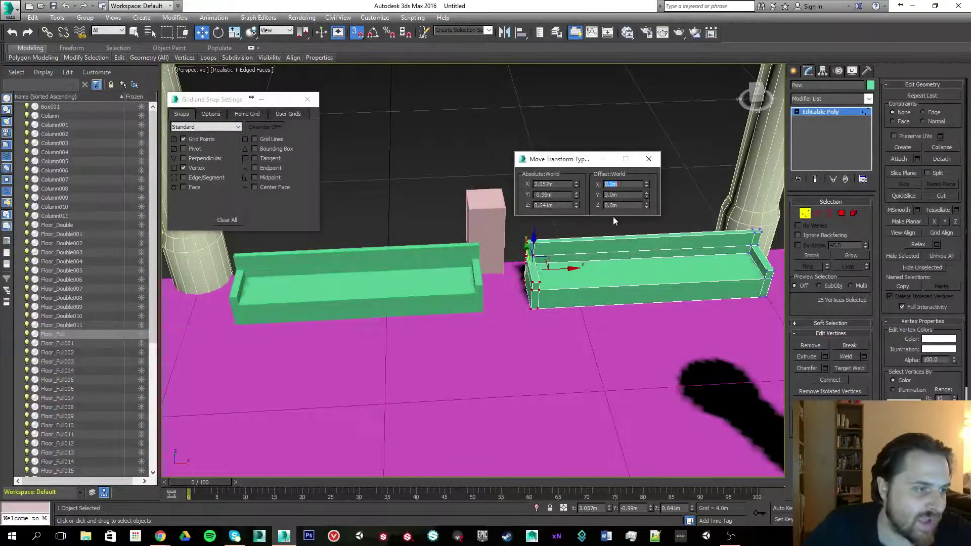
Select the vertices at the original pew's end nearest the column and offset them by -1 m along world X.
{"action": "middle_click_drag", "start_coordinate": [522, 276], "coordinate": [571, 257], "text": "alt"}
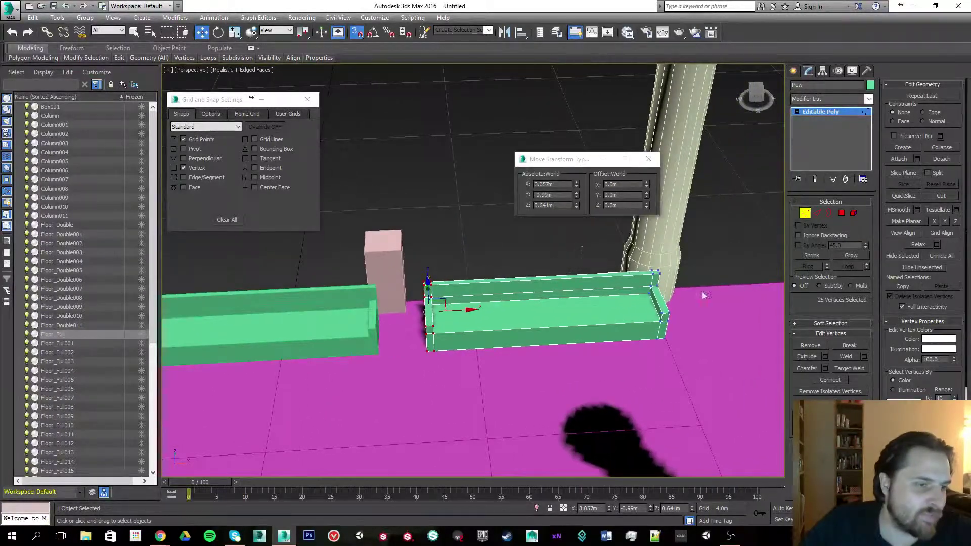
{"action": "left_click_drag", "start_coordinate": [699, 398], "coordinate": [700, 398]}
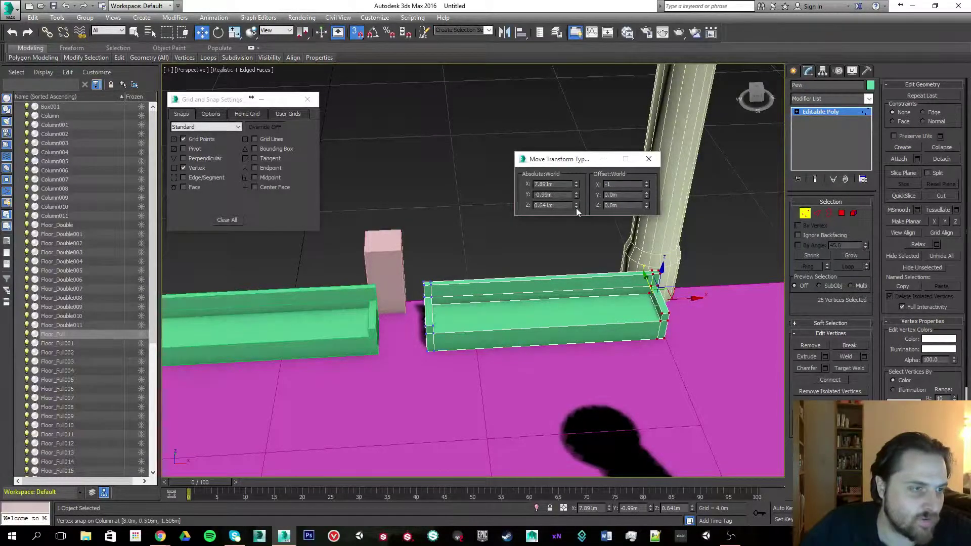
{"action": "key", "text": "Return"}
{"action": "middle_click_drag", "start_coordinate": [492, 265], "coordinate": [569, 223], "text": "alt"}
{"action": "middle_click_drag", "start_coordinate": [604, 311], "coordinate": [482, 314]}
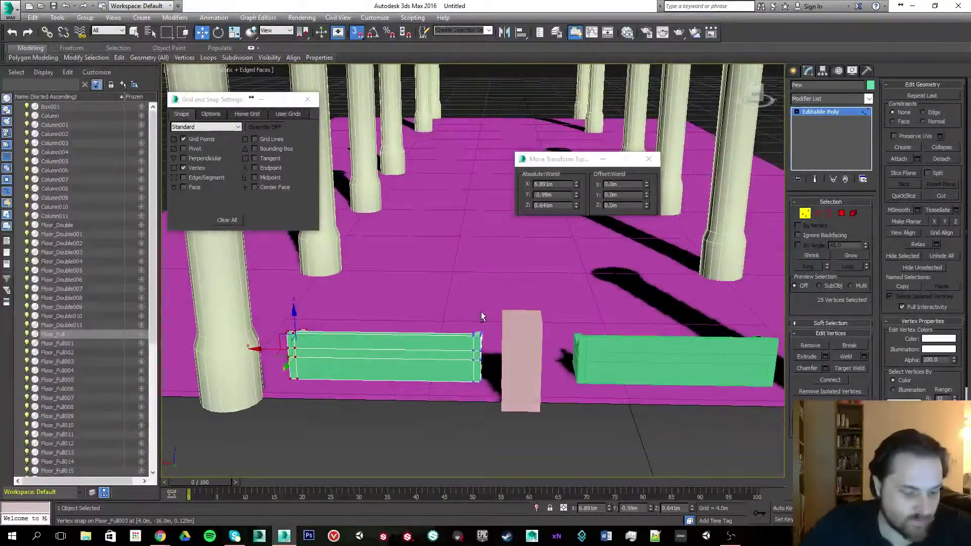
{"action": "left_click", "coordinate": [649, 159]}
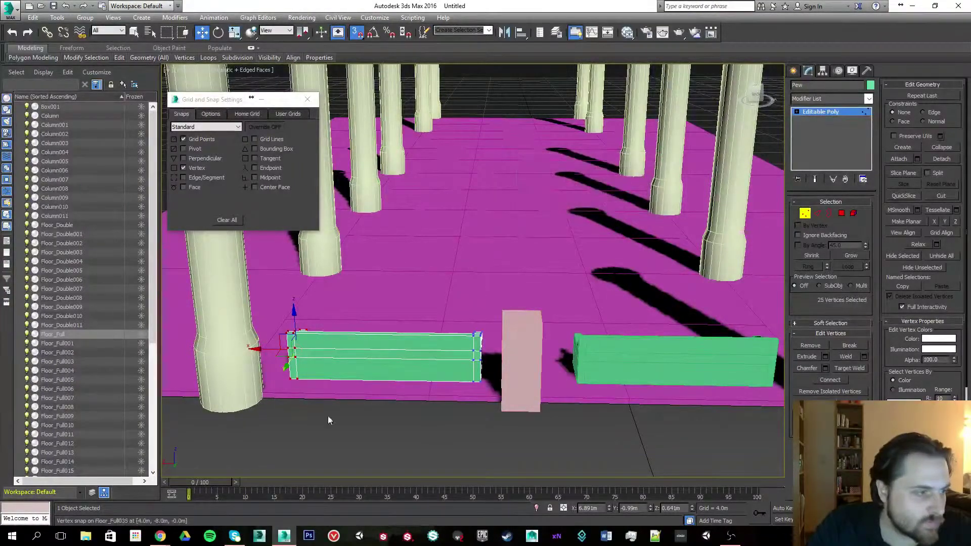
Leave vertex editing and, with snapping off, move the pews outward to X about 5.57 m for the original and -1.6 m for the clone.
{"action": "left_click", "coordinate": [368, 359]}
{"action": "left_click", "coordinate": [804, 213]}
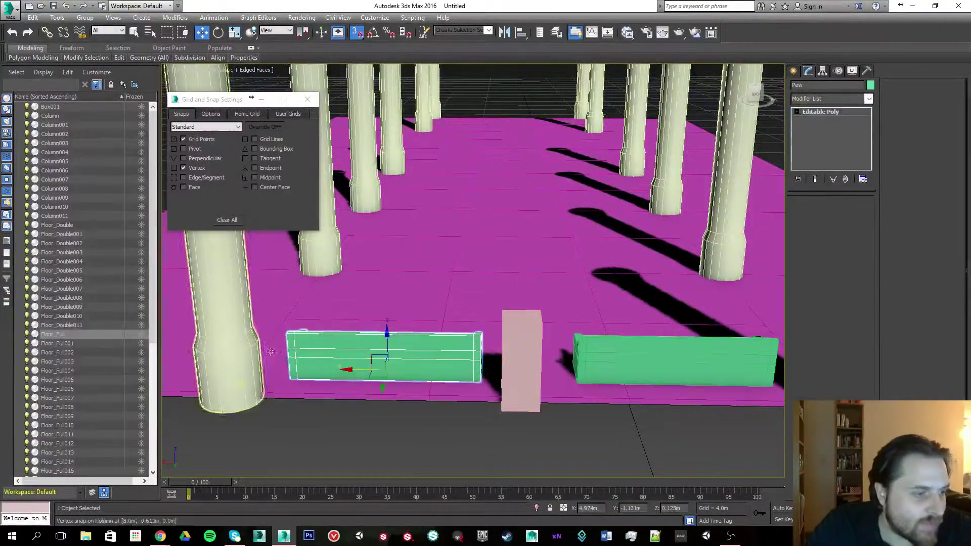
{"action": "middle_click_drag", "start_coordinate": [481, 238], "coordinate": [463, 275], "text": "alt"}
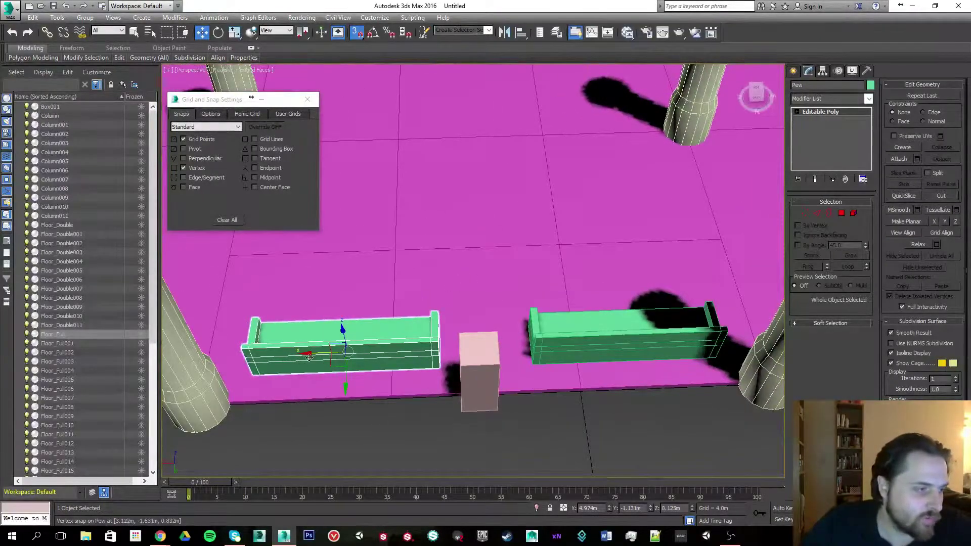
{"action": "key", "text": "s"}
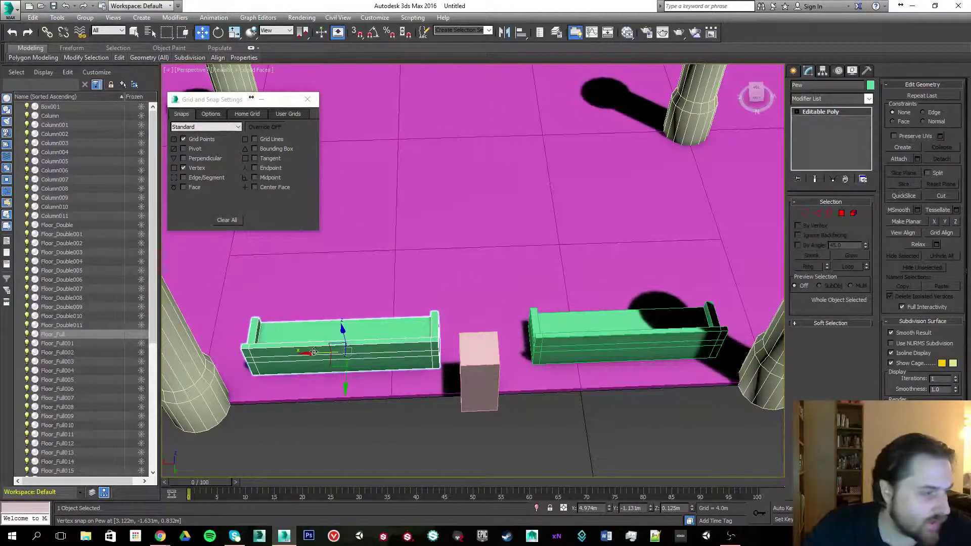
{"action": "left_click_drag", "start_coordinate": [312, 350], "coordinate": [284, 360]}
{"action": "left_click", "coordinate": [541, 343]}
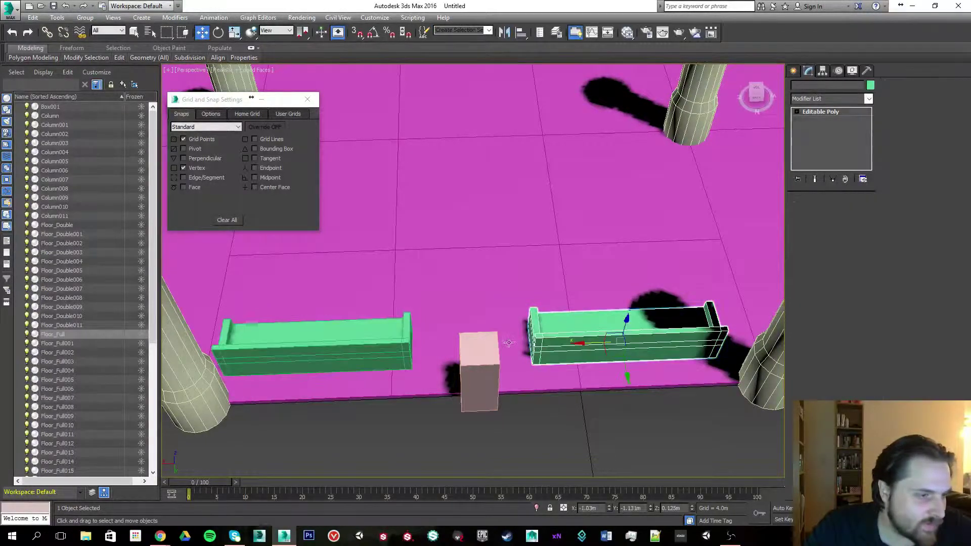
{"action": "left_click_drag", "start_coordinate": [588, 344], "coordinate": [607, 343]}
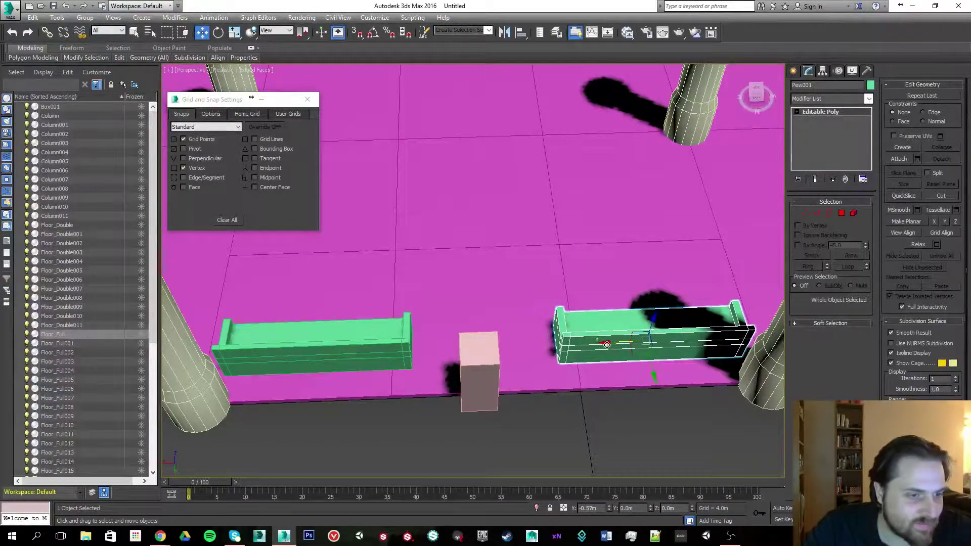
Examine the spacing of the two pews around the box and between the columns from the front, the side and behind.
{"action": "middle_click_drag", "start_coordinate": [506, 242], "coordinate": [509, 269], "text": "alt"}
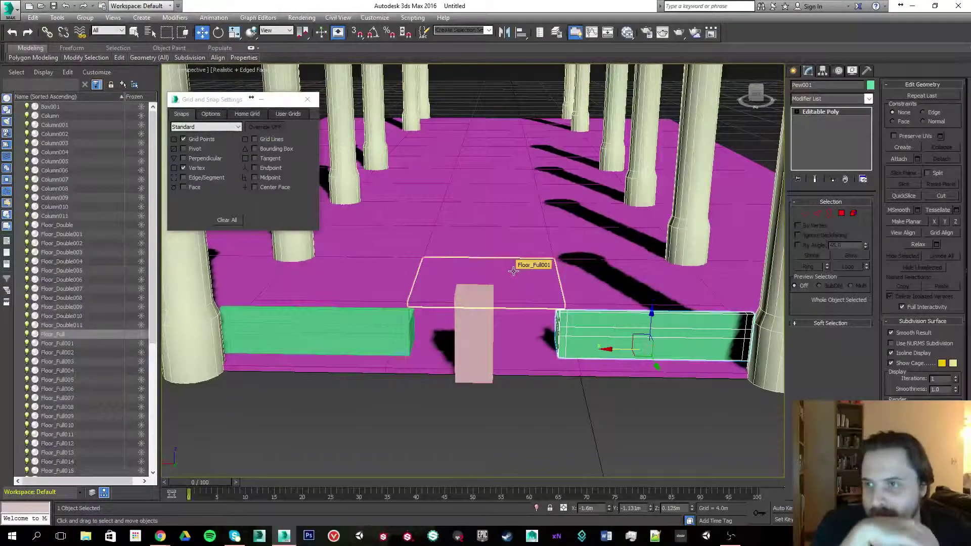
{"action": "middle_click_drag", "start_coordinate": [515, 293], "coordinate": [493, 293], "text": "alt"}
{"action": "scroll", "coordinate": [488, 278], "scroll_direction": "down", "scroll_amount": 5}
{"action": "scroll", "coordinate": [493, 294], "scroll_direction": "up", "scroll_amount": 6}
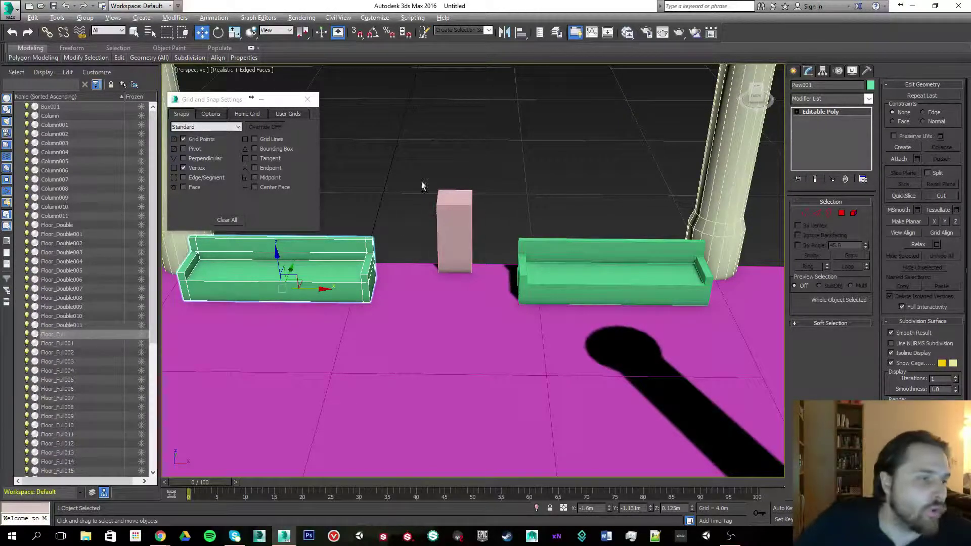
{"action": "middle_click_drag", "start_coordinate": [483, 132], "coordinate": [518, 175], "text": "alt"}
{"action": "scroll", "coordinate": [518, 175], "scroll_direction": "down", "scroll_amount": 6}
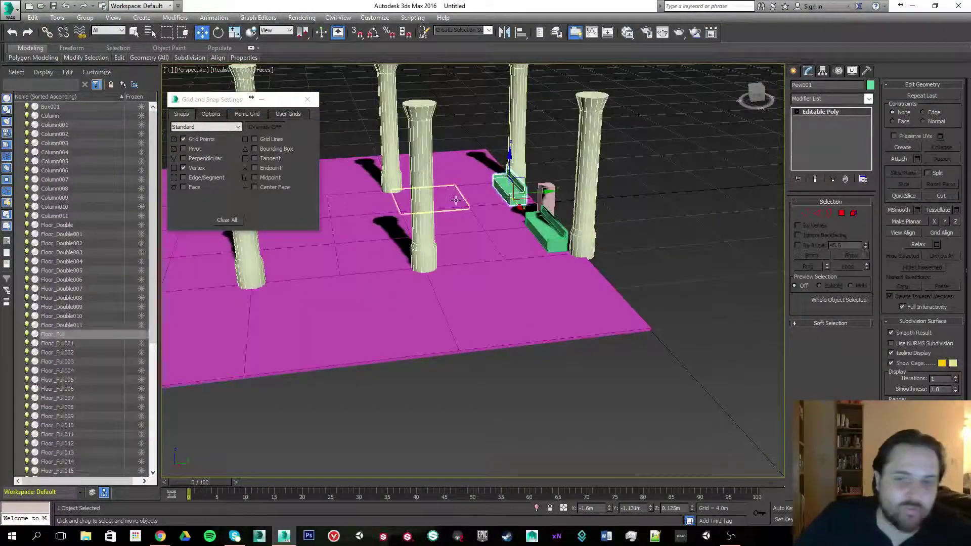
{"action": "middle_click_drag", "start_coordinate": [459, 196], "coordinate": [490, 192], "text": "alt"}
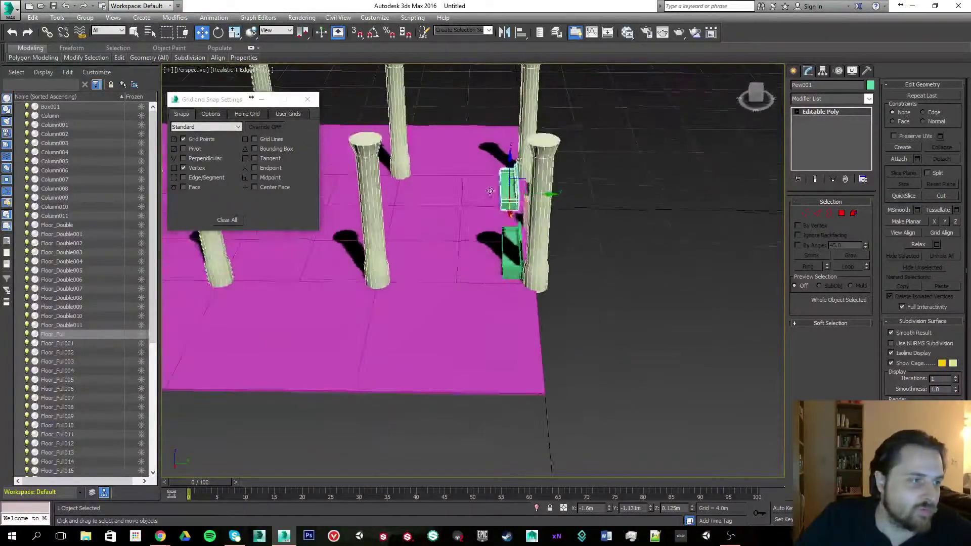
{"action": "scroll", "coordinate": [452, 199], "scroll_direction": "up", "scroll_amount": 5}
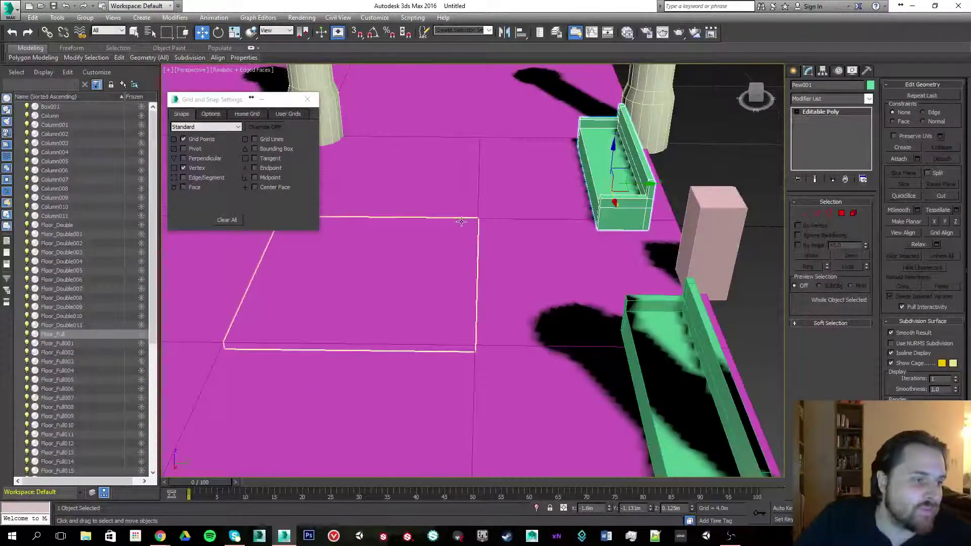
{"action": "middle_click_drag", "start_coordinate": [595, 226], "coordinate": [497, 220], "text": "alt"}
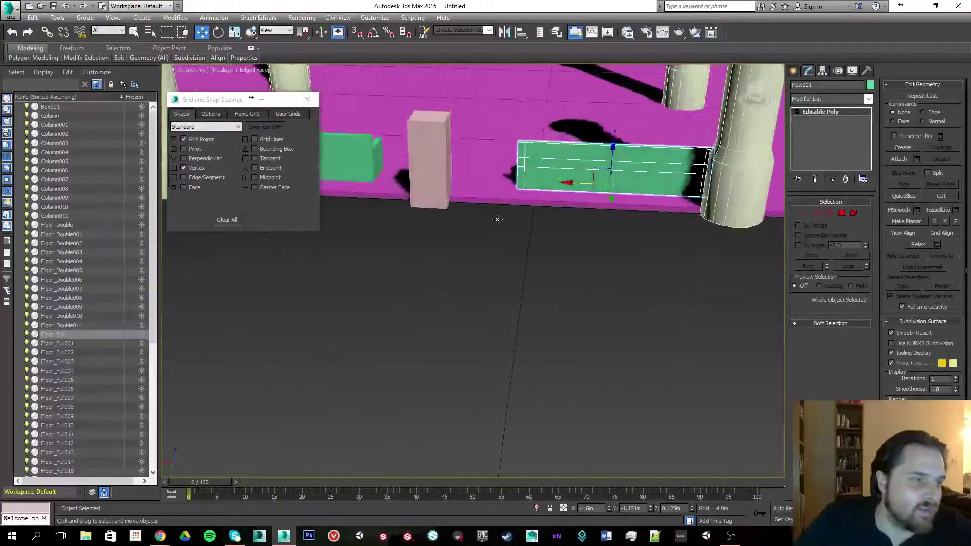
{"action": "middle_click_drag", "start_coordinate": [597, 255], "coordinate": [489, 302], "text": "alt"}
{"action": "middle_click_drag", "start_coordinate": [458, 180], "coordinate": [492, 215]}
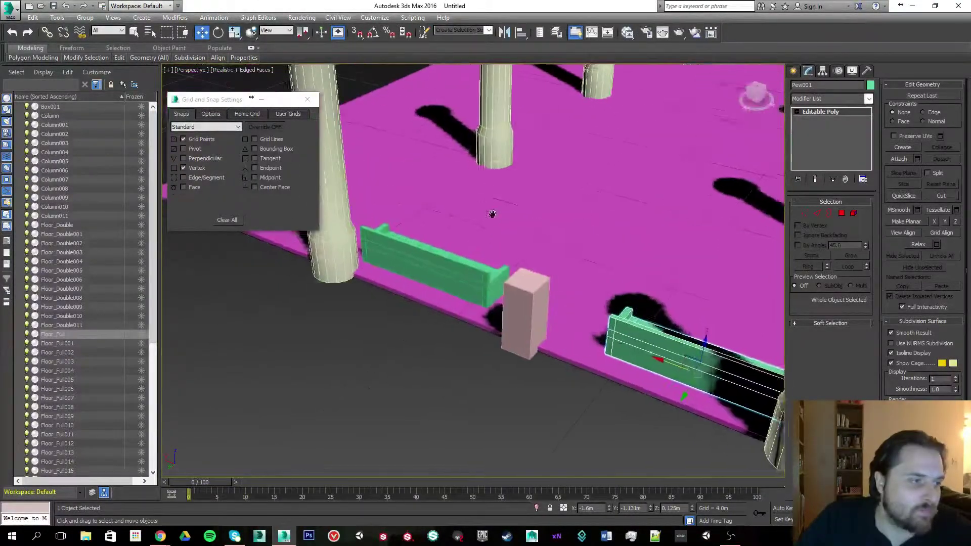
{"action": "middle_click_drag", "start_coordinate": [456, 264], "coordinate": [446, 251]}
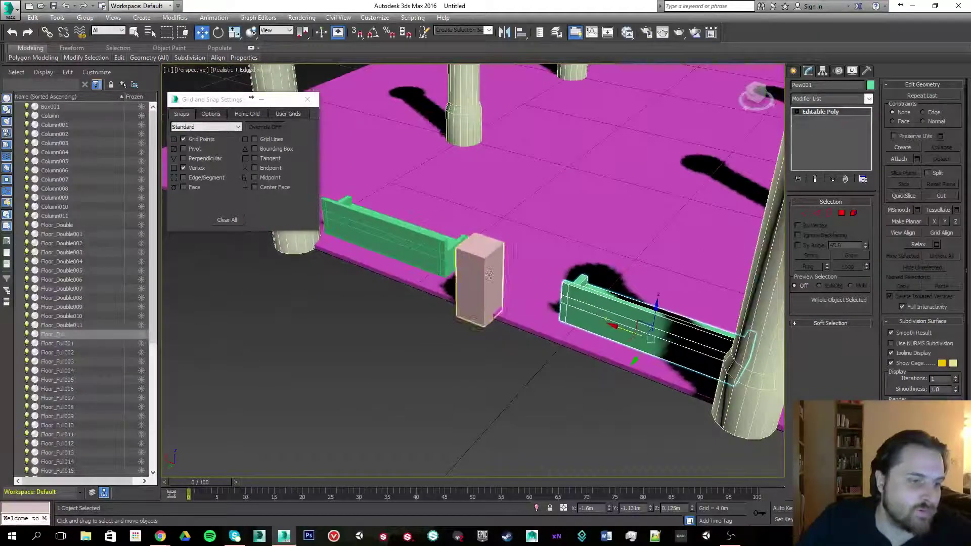
Inspect from the end of the row how the pew backs sit relative to the columns and the floor edge.
{"action": "middle_click_drag", "start_coordinate": [566, 261], "coordinate": [474, 292], "text": "alt"}
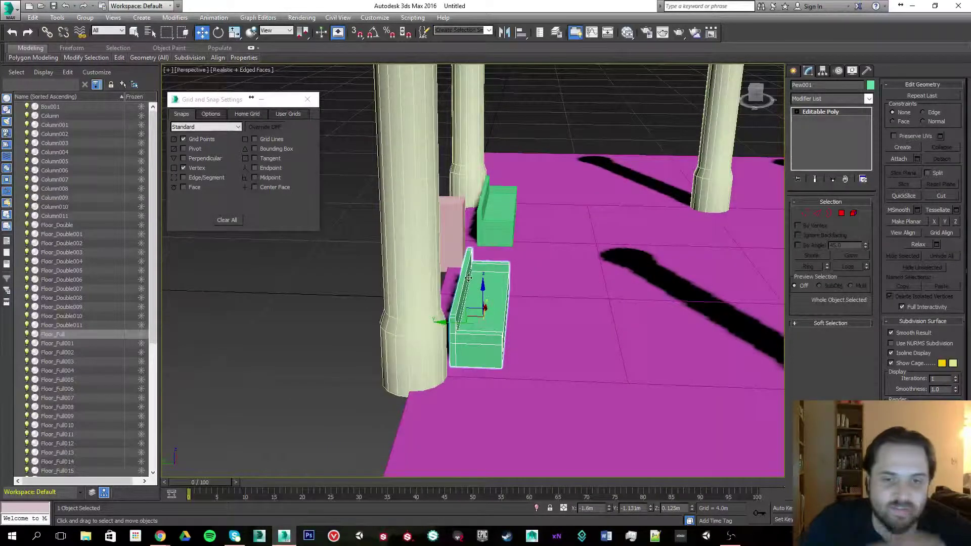
{"action": "scroll", "coordinate": [448, 228], "scroll_direction": "up", "scroll_amount": 3}
{"action": "scroll", "coordinate": [543, 223], "scroll_direction": "down", "scroll_amount": 3}
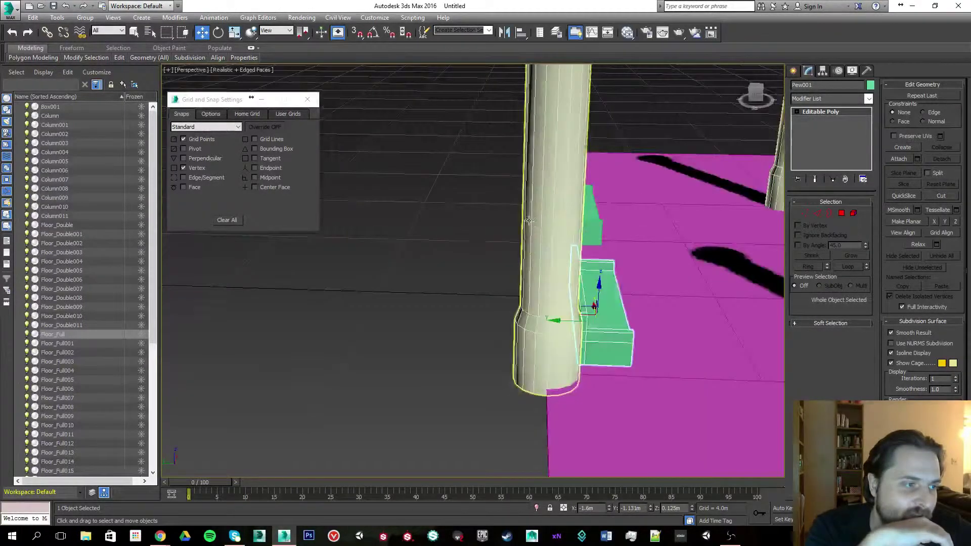
{"action": "middle_click_drag", "start_coordinate": [544, 223], "coordinate": [486, 240]}
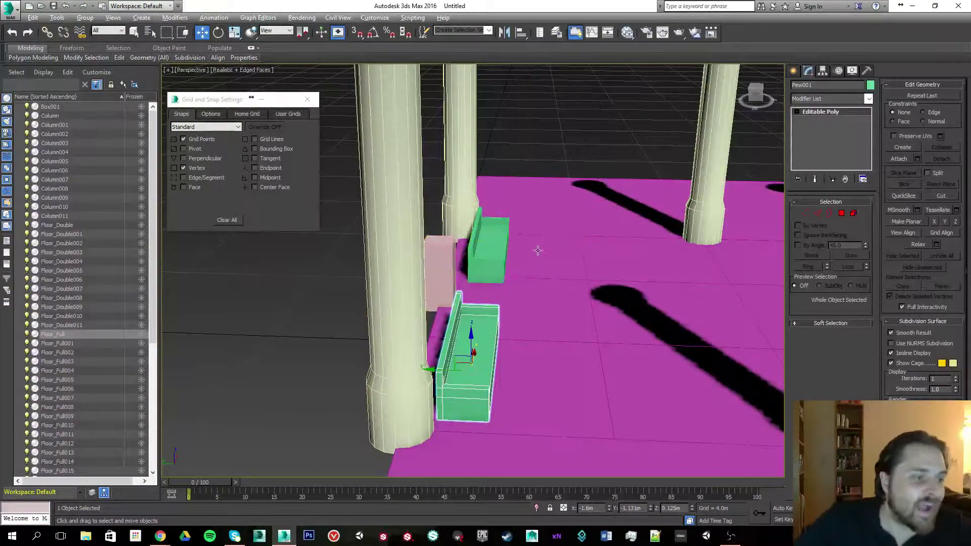
{"action": "scroll", "coordinate": [464, 335], "scroll_direction": "up", "scroll_amount": 6}
{"action": "scroll", "coordinate": [546, 258], "scroll_direction": "down", "scroll_amount": 8}
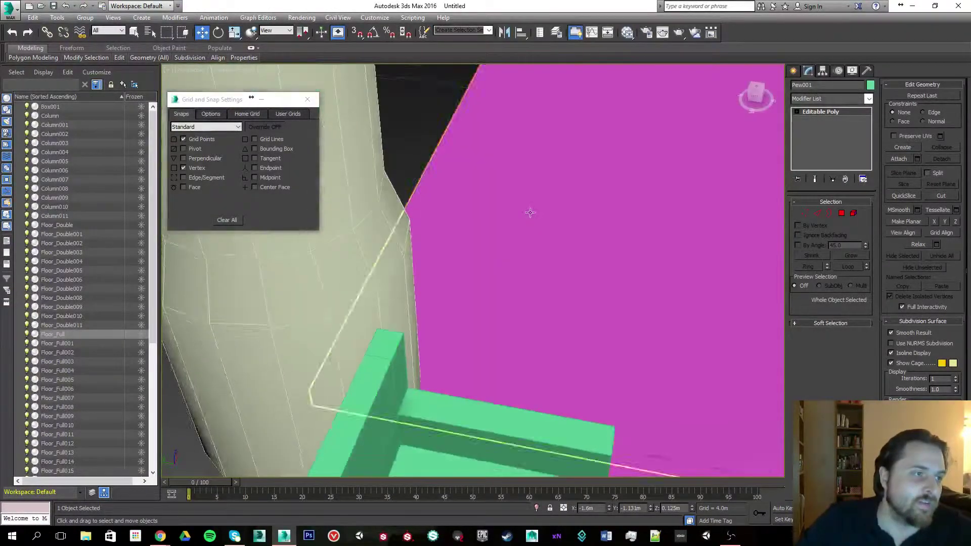
{"action": "scroll", "coordinate": [534, 281], "scroll_direction": "up", "scroll_amount": 7}
{"action": "scroll", "coordinate": [491, 179], "scroll_direction": "down", "scroll_amount": 7}
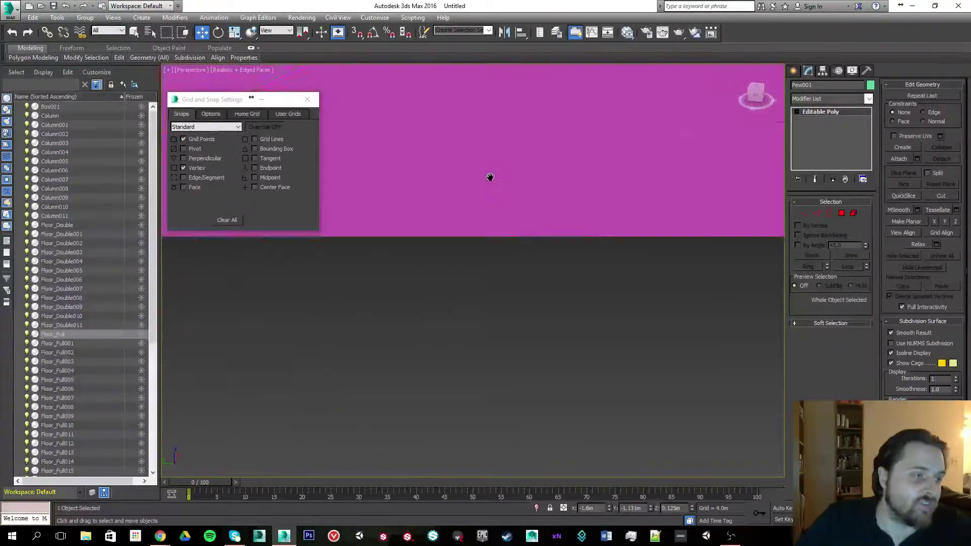
Move only the original pew's pivot along Y to the lower back edge of the pew, at Y -0.631 m, using vertex snapping.
{"action": "left_click", "coordinate": [462, 151]}
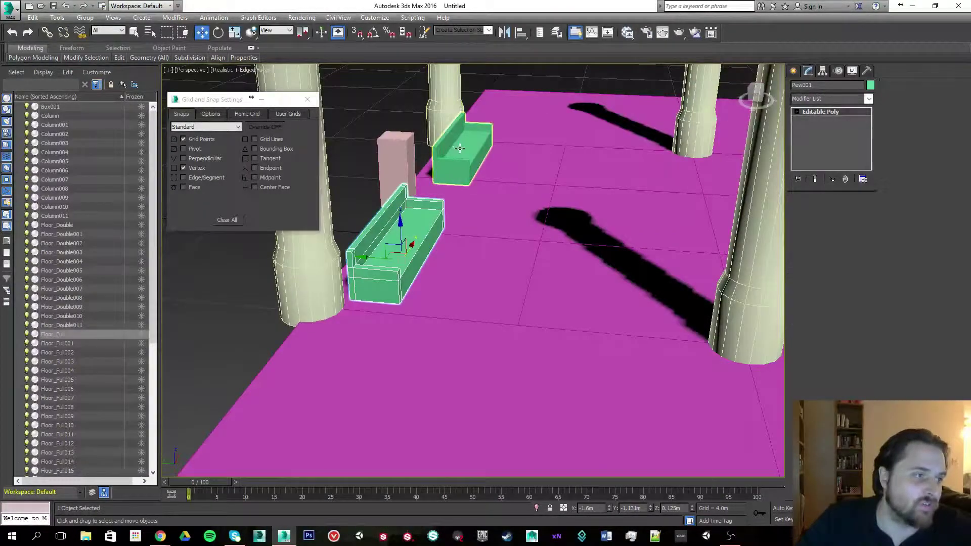
{"action": "left_click", "coordinate": [822, 71]}
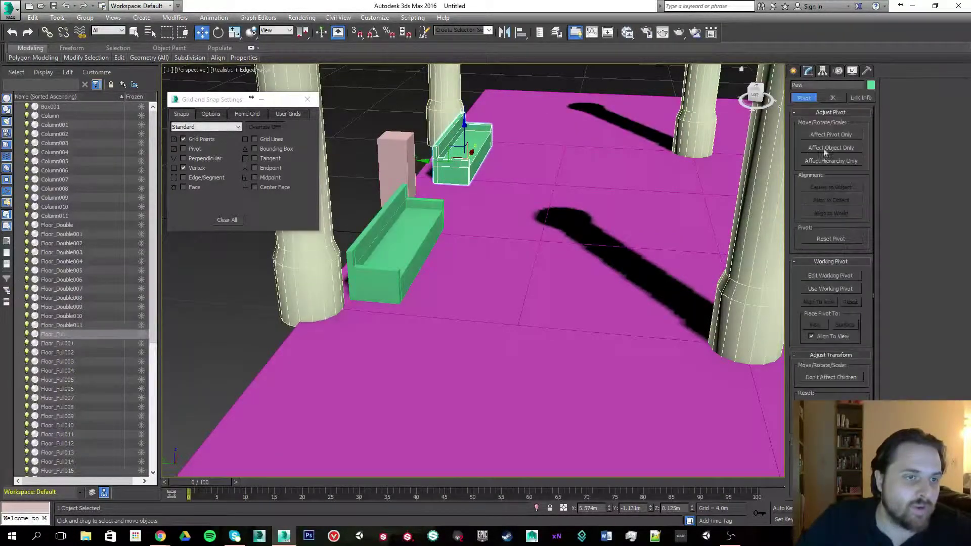
{"action": "left_click", "coordinate": [831, 135]}
{"action": "middle_click_drag", "start_coordinate": [463, 127], "coordinate": [491, 143], "text": "alt"}
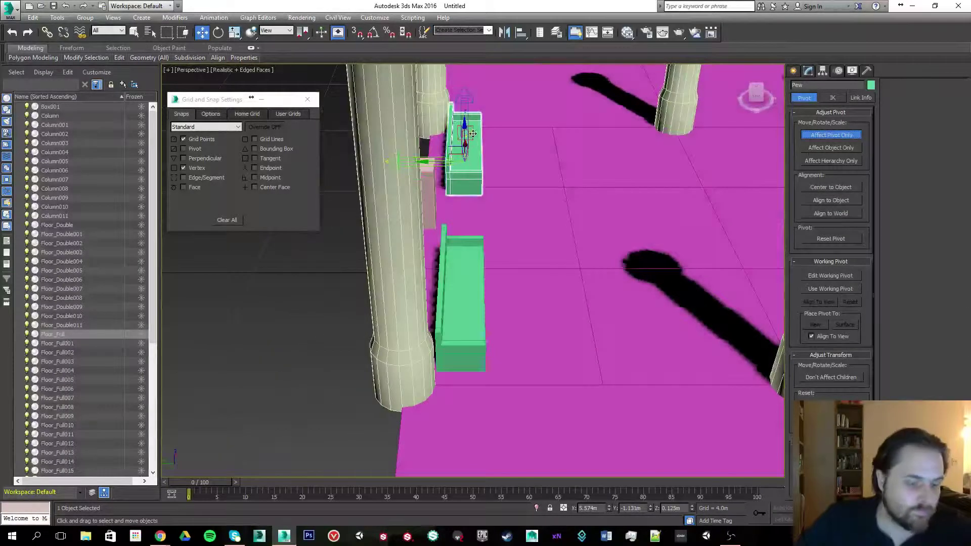
{"action": "key", "text": "z"}
{"action": "middle_click_drag", "start_coordinate": [531, 254], "coordinate": [509, 216], "text": "alt"}
{"action": "scroll", "coordinate": [509, 218], "scroll_direction": "up", "scroll_amount": 2}
{"action": "middle_click_drag", "start_coordinate": [478, 325], "coordinate": [516, 333], "text": "alt"}
{"action": "left_click_drag", "start_coordinate": [511, 338], "coordinate": [461, 257]}
{"action": "key", "text": "s"}
{"action": "middle_click_drag", "start_coordinate": [461, 257], "coordinate": [511, 275], "text": "alt"}
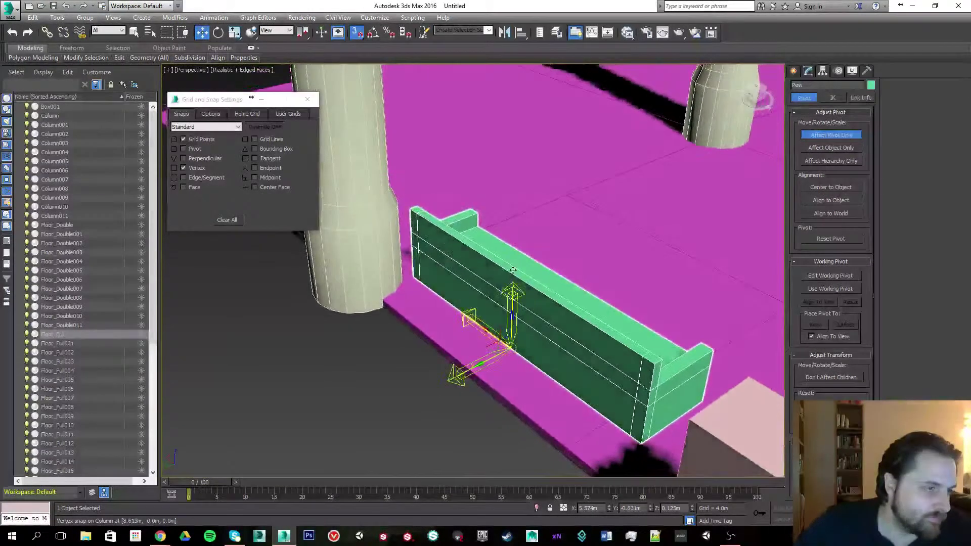
{"action": "left_click", "coordinate": [817, 136]}
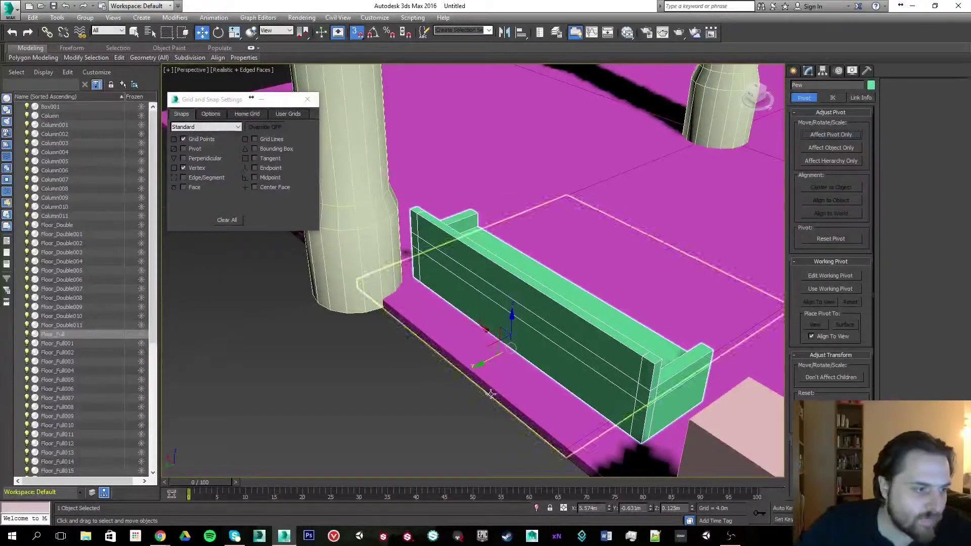
Move the original pew along Y so its back snaps flush with the outer edge of the floor.
{"action": "left_click_drag", "start_coordinate": [539, 400], "coordinate": [566, 442]}
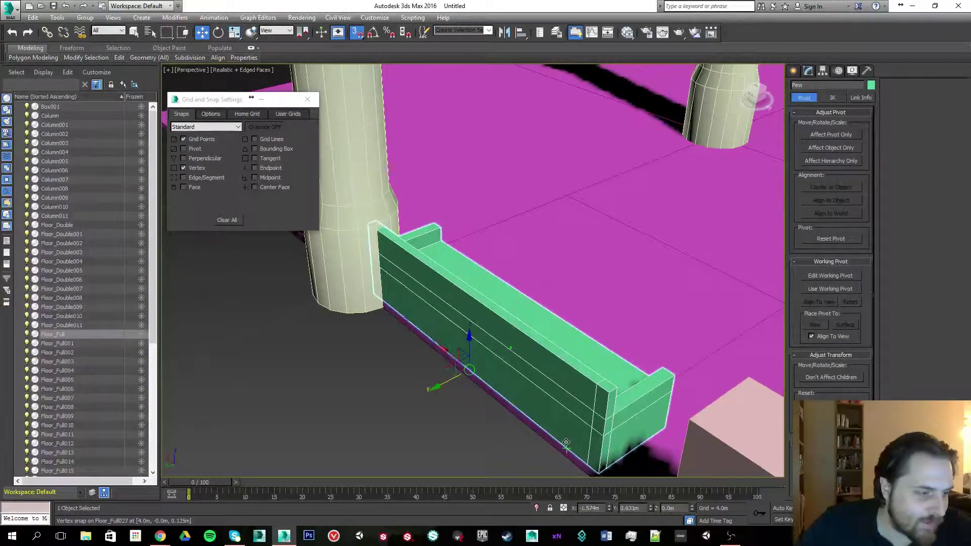
{"action": "middle_click_drag", "start_coordinate": [448, 276], "coordinate": [561, 291], "text": "alt"}
{"action": "left_click", "coordinate": [488, 248]}
{"action": "left_click_drag", "start_coordinate": [497, 244], "coordinate": [513, 269], "text": "shift"}
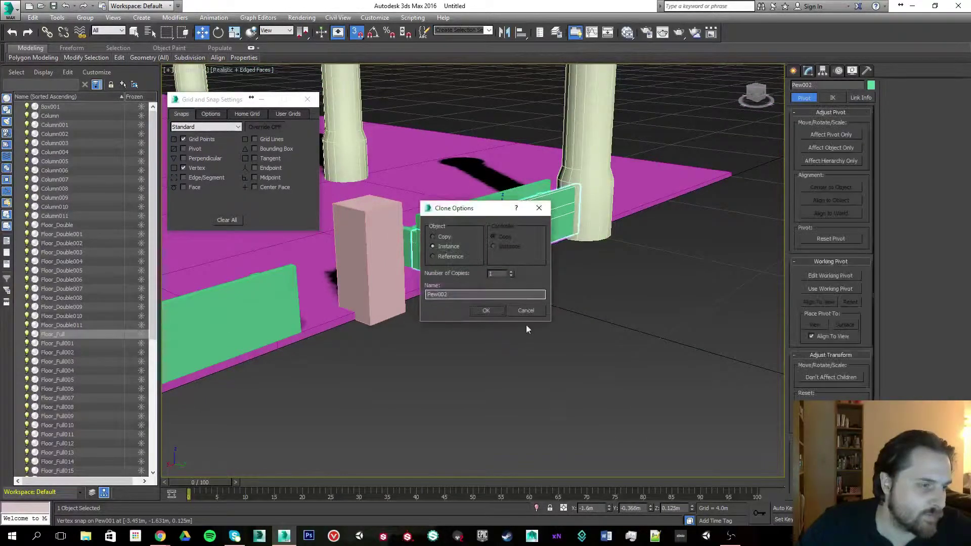
{"action": "left_click", "coordinate": [527, 311]}
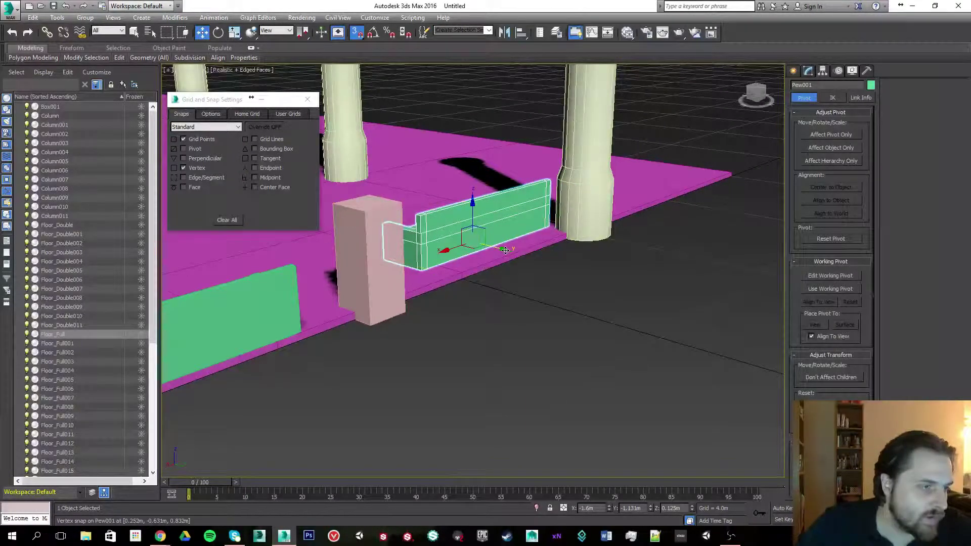
Move only the second pew's pivot along Y to the lower back edge of the pew, at Y -0.886 m, using vertex snapping.
{"action": "left_click_drag", "start_coordinate": [498, 247], "coordinate": [453, 256]}
{"action": "middle_click_drag", "start_coordinate": [468, 223], "coordinate": [478, 237], "text": "alt"}
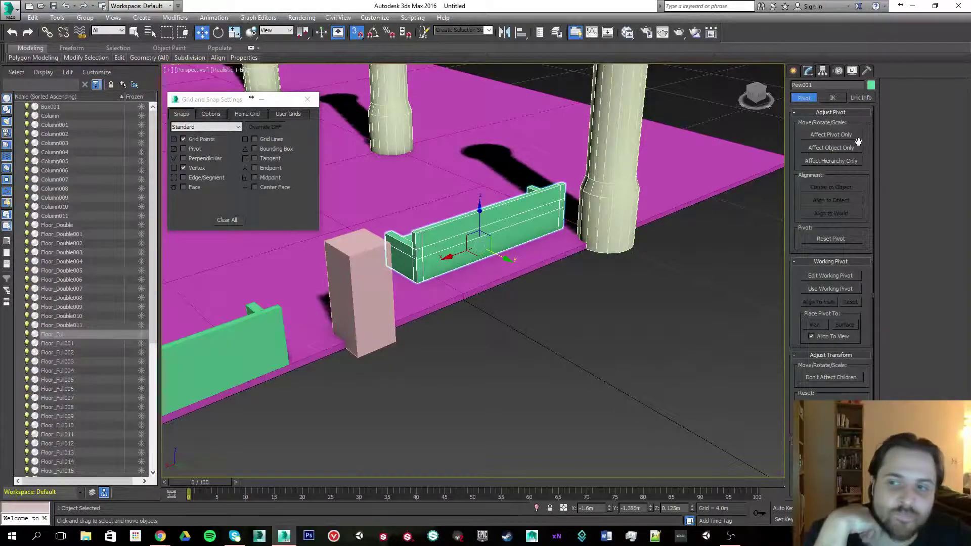
{"action": "left_click", "coordinate": [826, 135]}
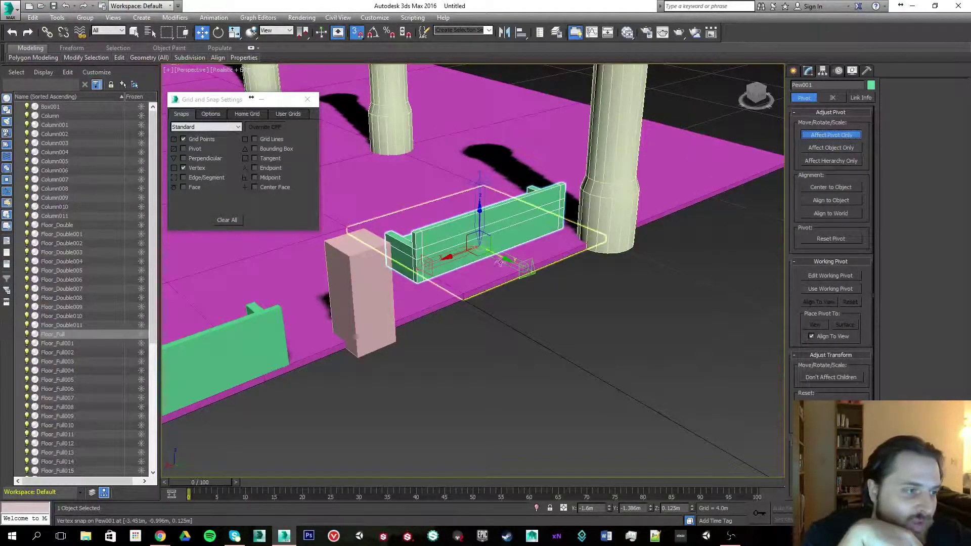
{"action": "left_click_drag", "start_coordinate": [501, 256], "coordinate": [416, 287]}
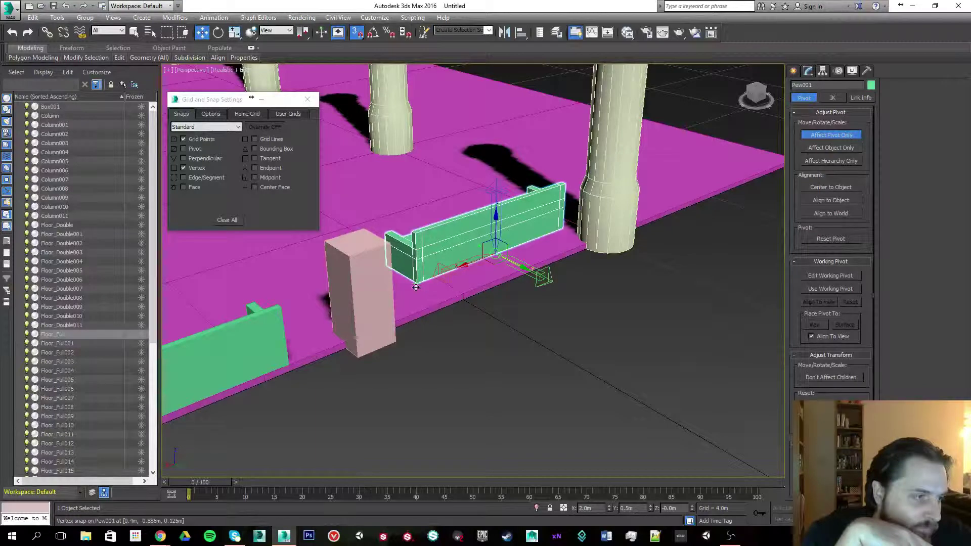
{"action": "left_click", "coordinate": [831, 135]}
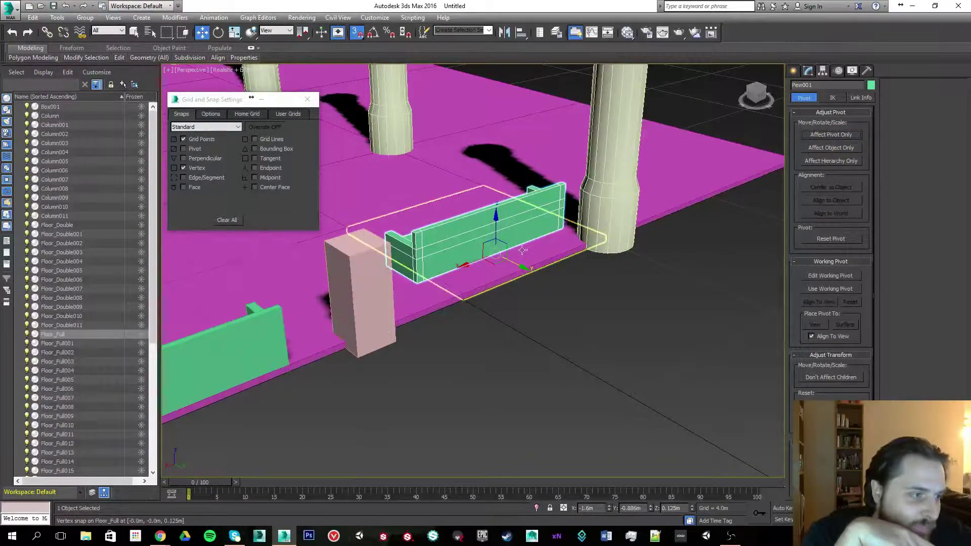
Snap the second pew's back flush with the outer floor edge along Y and shift it about 0.26 m along X, clear of the column.
{"action": "left_click_drag", "start_coordinate": [517, 263], "coordinate": [457, 288]}
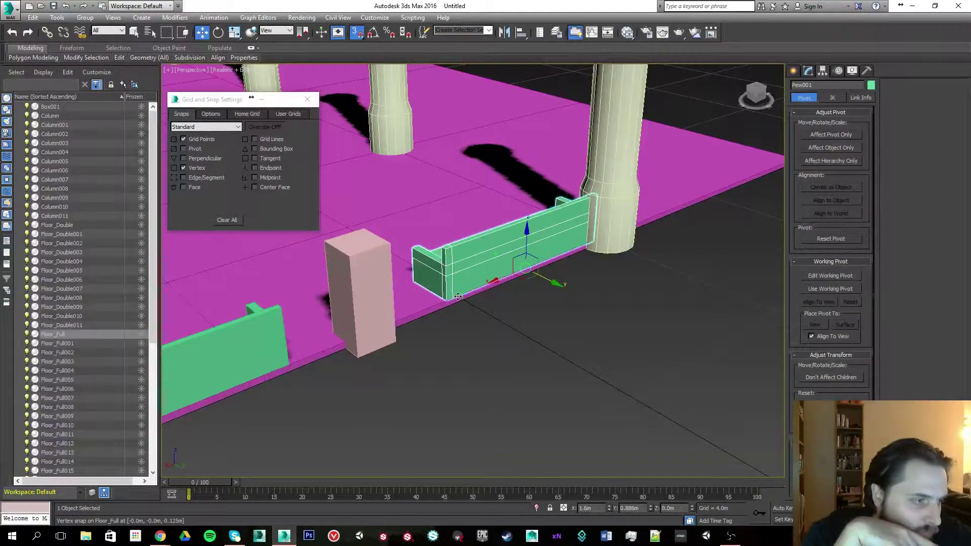
{"action": "middle_click_drag", "start_coordinate": [473, 325], "coordinate": [562, 347]}
{"action": "middle_click_drag", "start_coordinate": [641, 317], "coordinate": [579, 362], "text": "alt"}
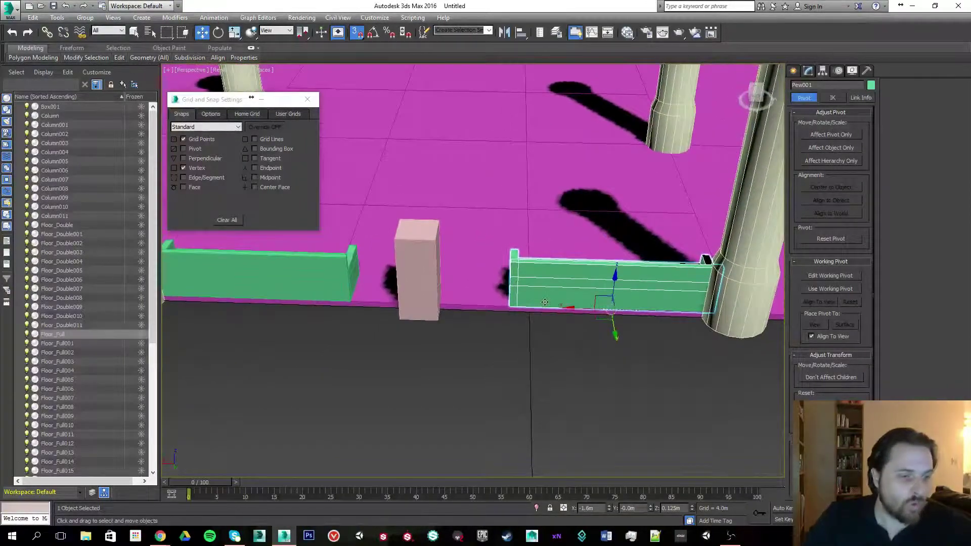
{"action": "left_click_drag", "start_coordinate": [573, 305], "coordinate": [561, 311]}
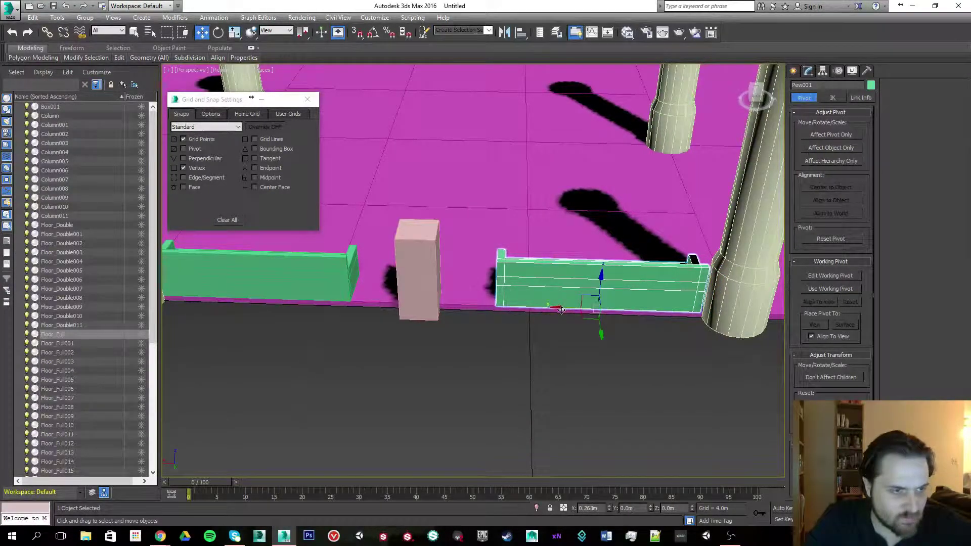
Shift the original pew along X toward the box to X 5.359 m, clear of its neighbouring column.
{"action": "mouse_move", "coordinate": [665, 253]}
{"action": "middle_mouse_down"}
{"action": "mouse_move", "coordinate": [620, 251]}
{"action": "mouse_move", "coordinate": [656, 269]}
{"action": "middle_mouse_up"}
{"action": "middle_click_drag", "start_coordinate": [492, 264], "coordinate": [606, 265]}
{"action": "left_click", "coordinate": [317, 268]}
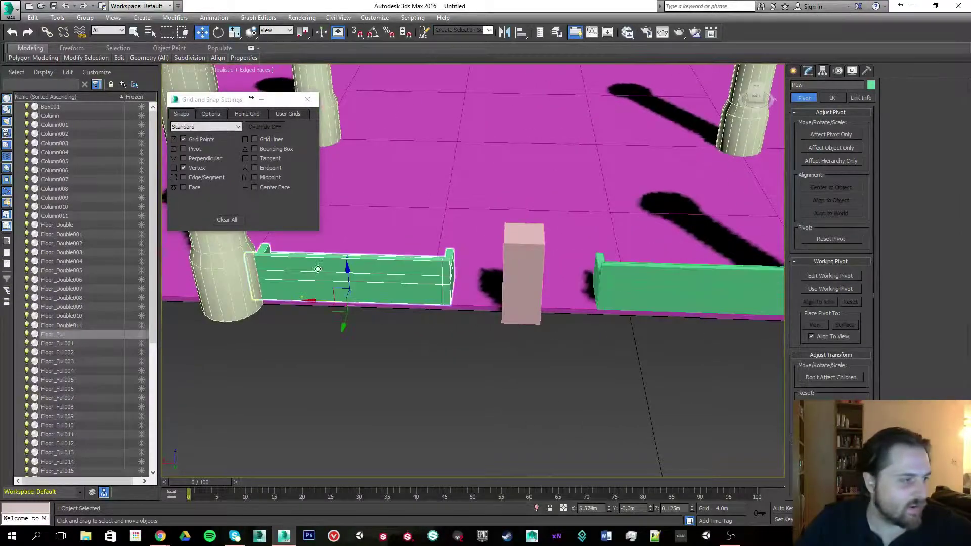
{"action": "left_click_drag", "start_coordinate": [314, 302], "coordinate": [324, 305]}
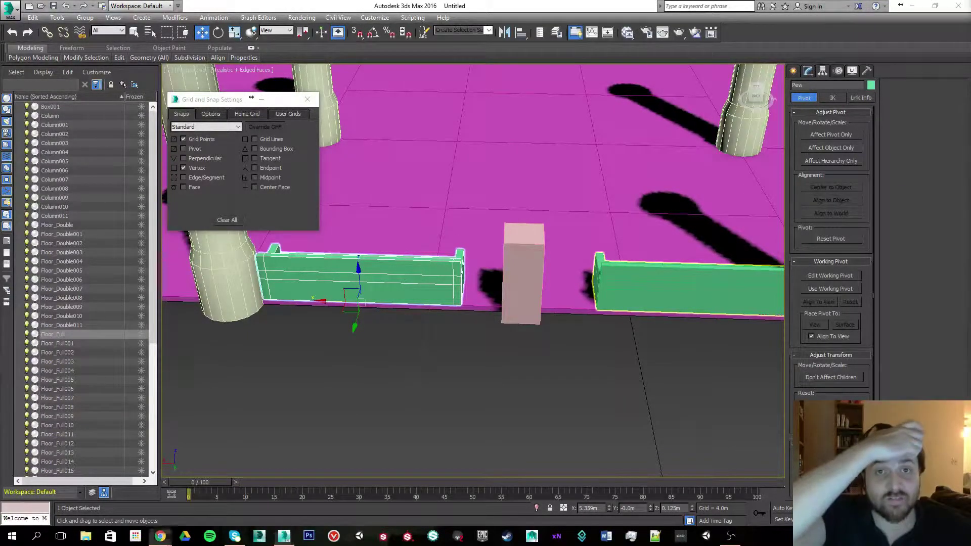
Switch to the Google Slides lecture to examine the pew rows in the church reference photo, and return to 3ds Max.
{"action": "left_click_drag", "start_coordinate": [323, 147], "coordinate": [433, 0]}
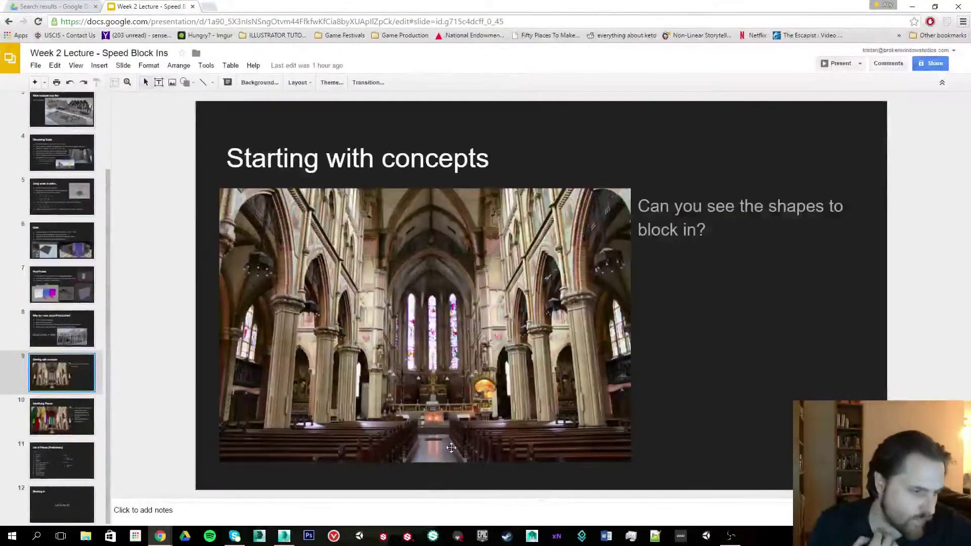
{"action": "left_click", "coordinate": [912, 6]}
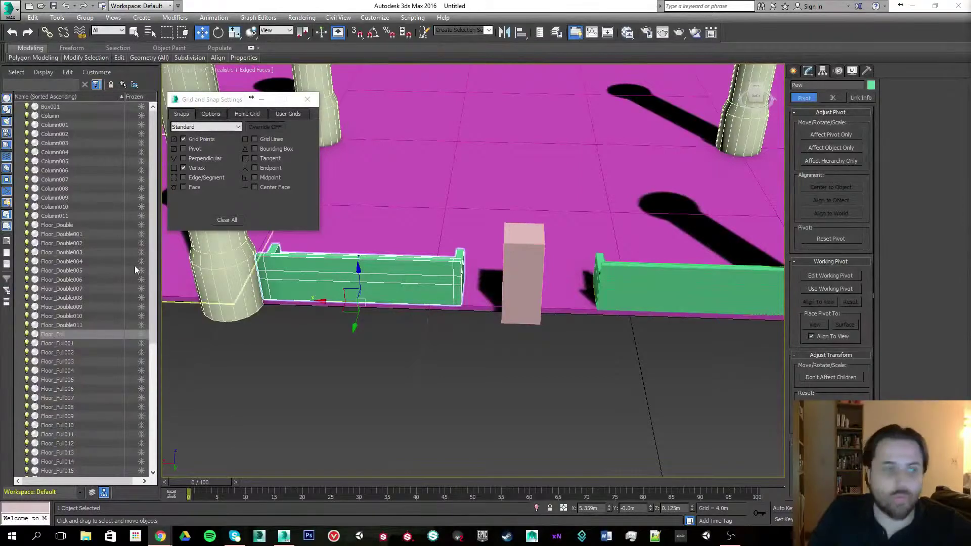
Select both pews and create one instance of the pair along Y, as a second row farther in on the floor.
{"action": "middle_click_drag", "start_coordinate": [505, 185], "coordinate": [550, 256], "text": "alt"}
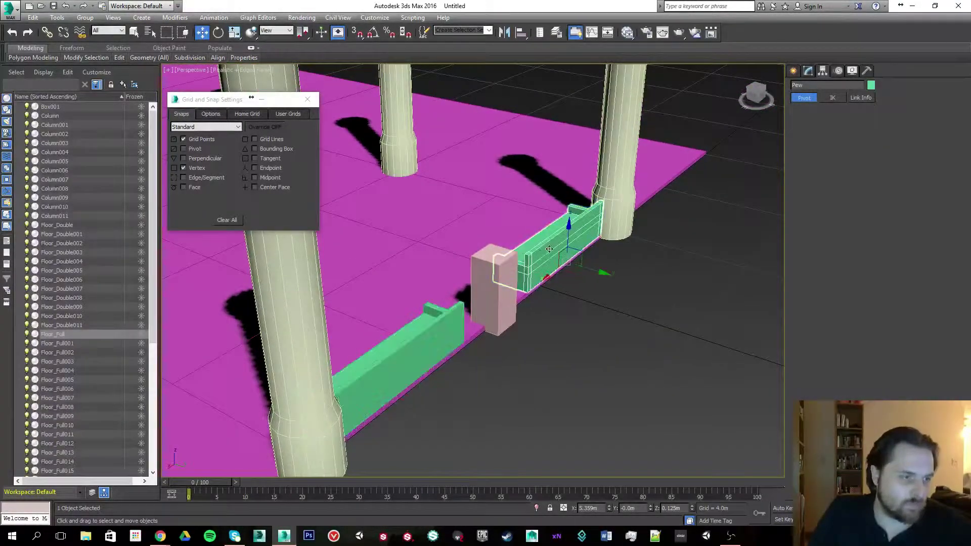
{"action": "left_click", "coordinate": [502, 273], "text": "ctrl"}
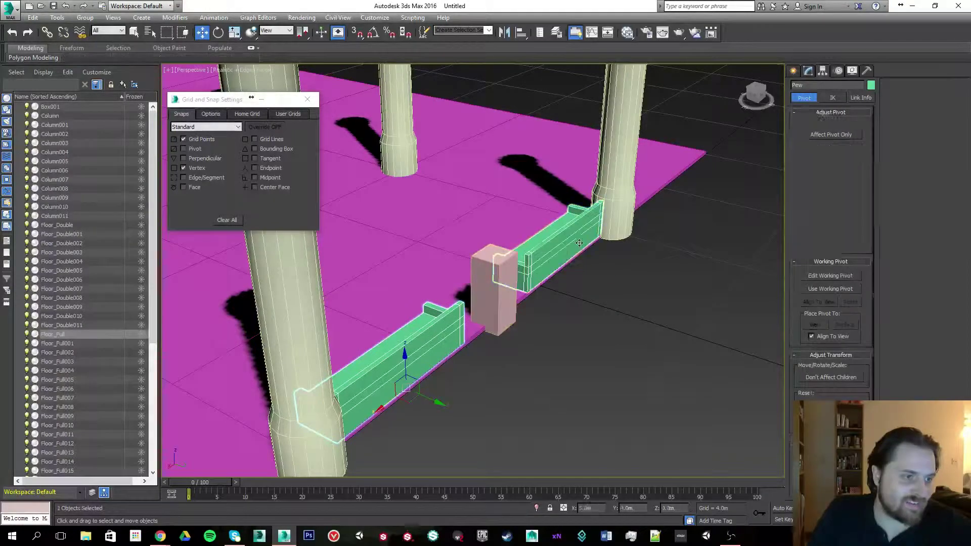
{"action": "scroll", "coordinate": [620, 314], "scroll_direction": "up", "scroll_amount": 4}
{"action": "middle_click_drag", "start_coordinate": [620, 314], "coordinate": [560, 243], "text": "alt"}
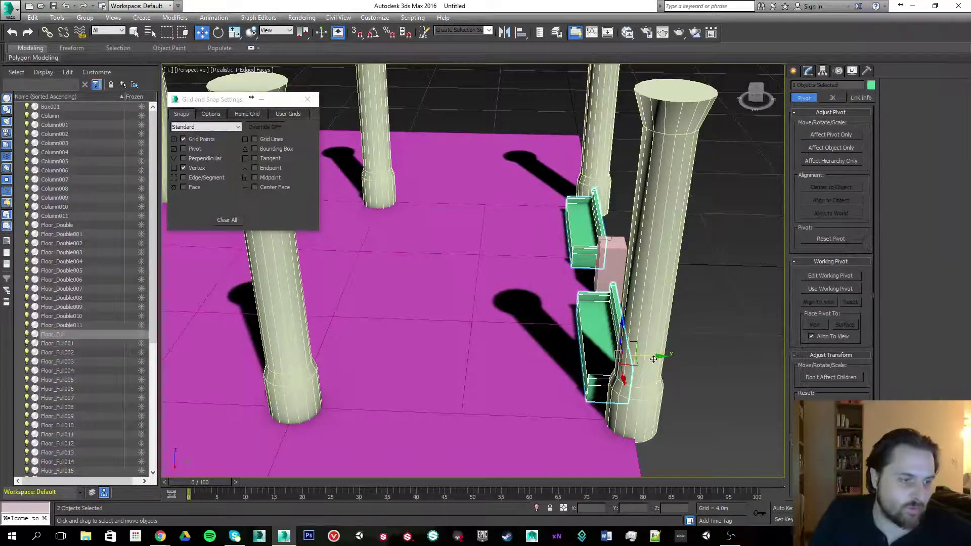
{"action": "left_click_drag", "start_coordinate": [655, 356], "coordinate": [575, 360], "text": "shift"}
{"action": "left_click", "coordinate": [490, 293]}
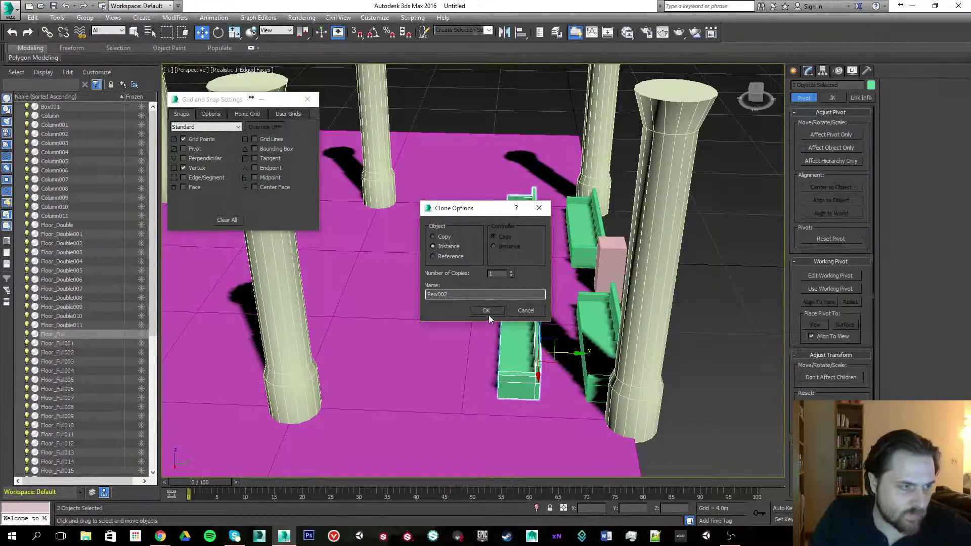
{"action": "left_click", "coordinate": [486, 313]}
{"action": "middle_click_drag", "start_coordinate": [484, 312], "coordinate": [467, 290]}
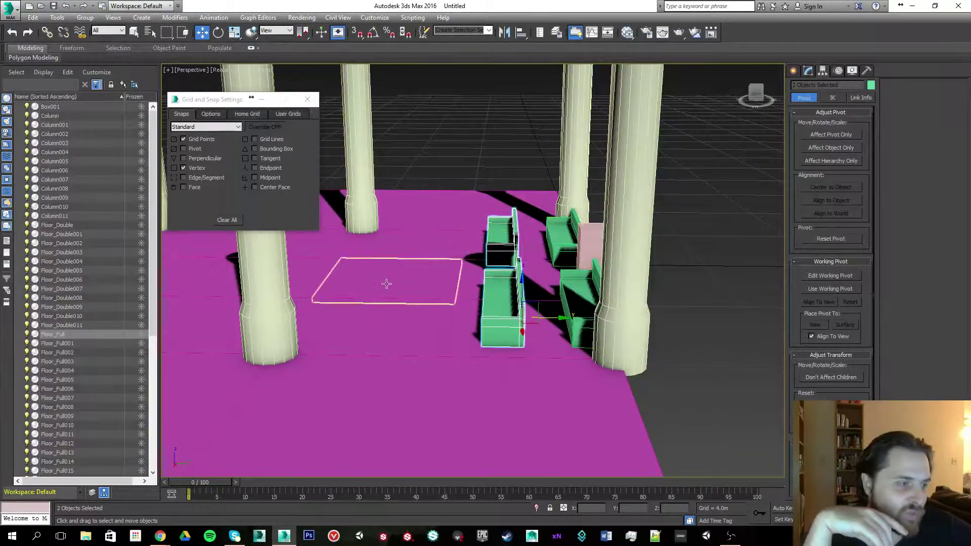
{"action": "middle_click_drag", "start_coordinate": [386, 283], "coordinate": [401, 281]}
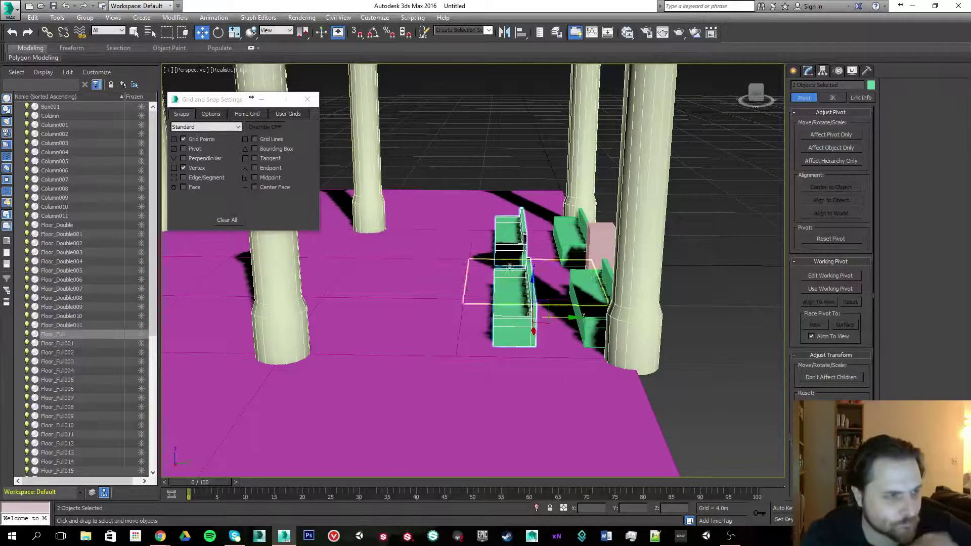
Set the home grid spacing to 2 m.
{"action": "left_click", "coordinate": [247, 115]}
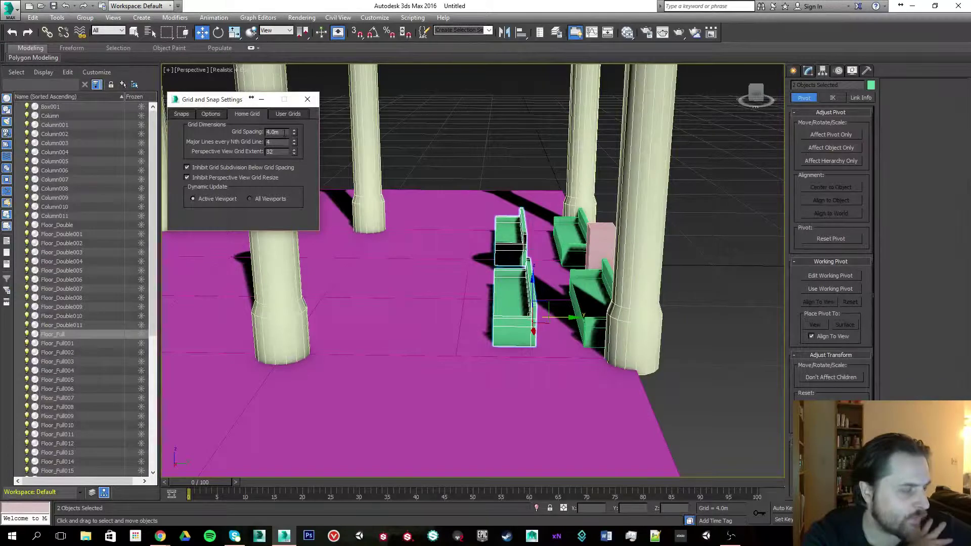
{"action": "left_click_drag", "start_coordinate": [284, 132], "coordinate": [264, 133]}
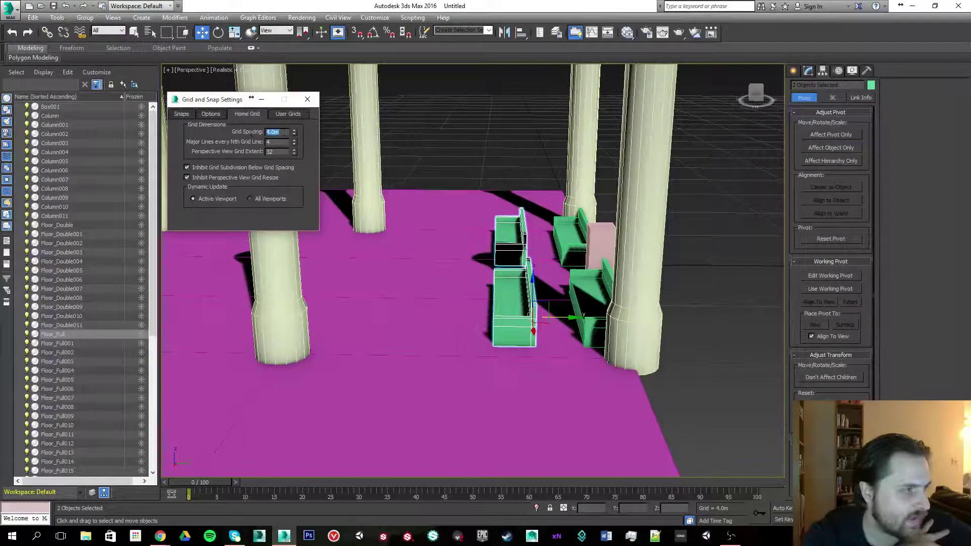
{"action": "type", "text": "1"}
{"action": "key", "text": "Return"}
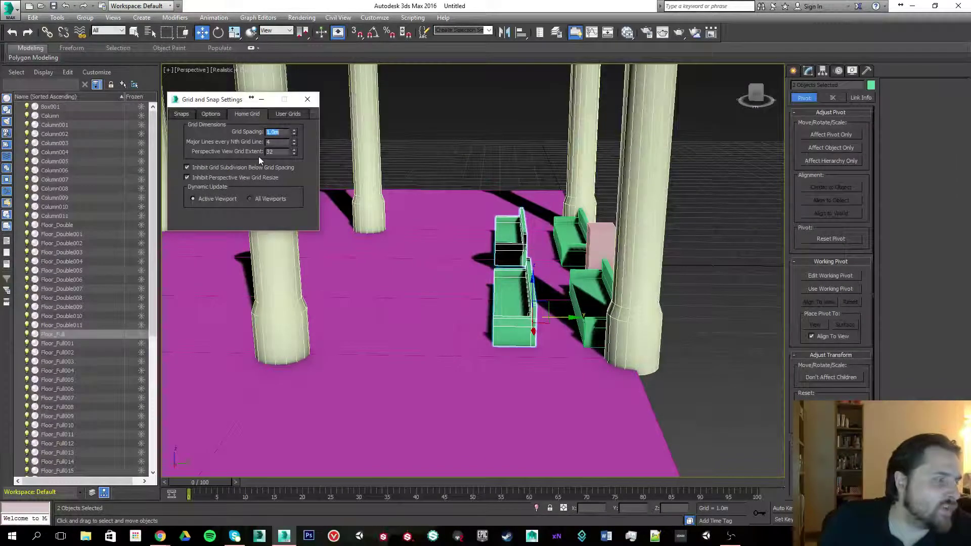
{"action": "type", "text": "2"}
{"action": "key", "text": "Return"}
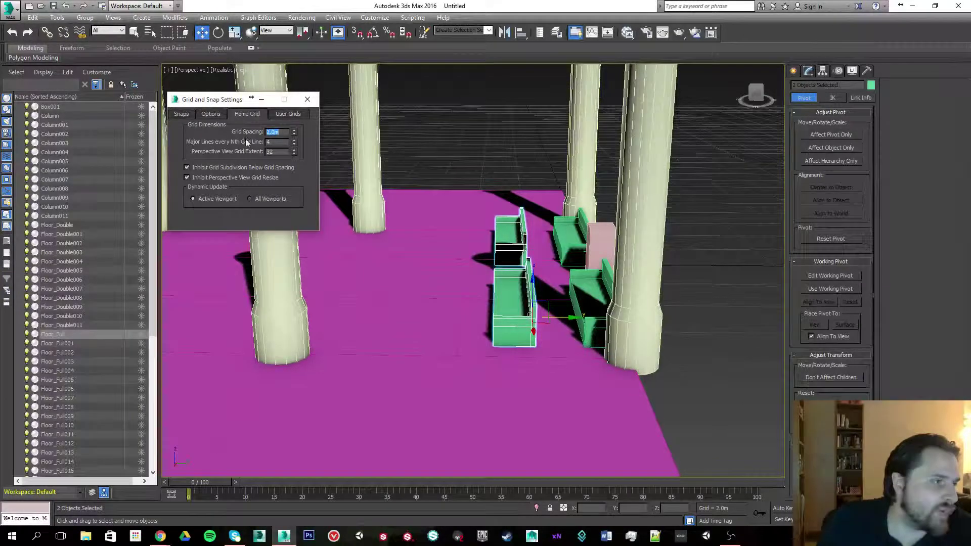
Delete both instanced pews of the inner second row.
{"action": "middle_click_drag", "start_coordinate": [455, 192], "coordinate": [510, 258], "text": "alt"}
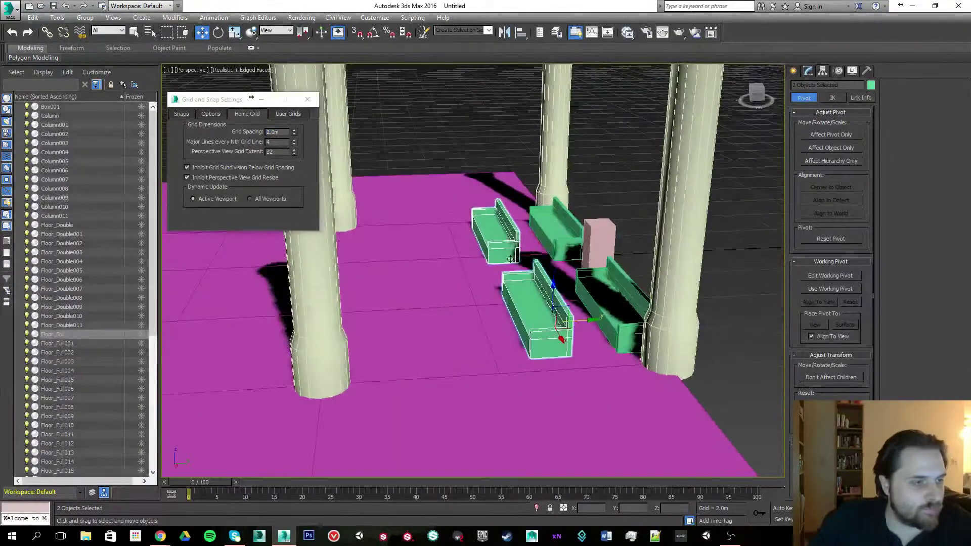
{"action": "left_click", "coordinate": [510, 259]}
{"action": "left_click", "coordinate": [518, 294], "text": "ctrl"}
{"action": "key", "text": "Delete"}
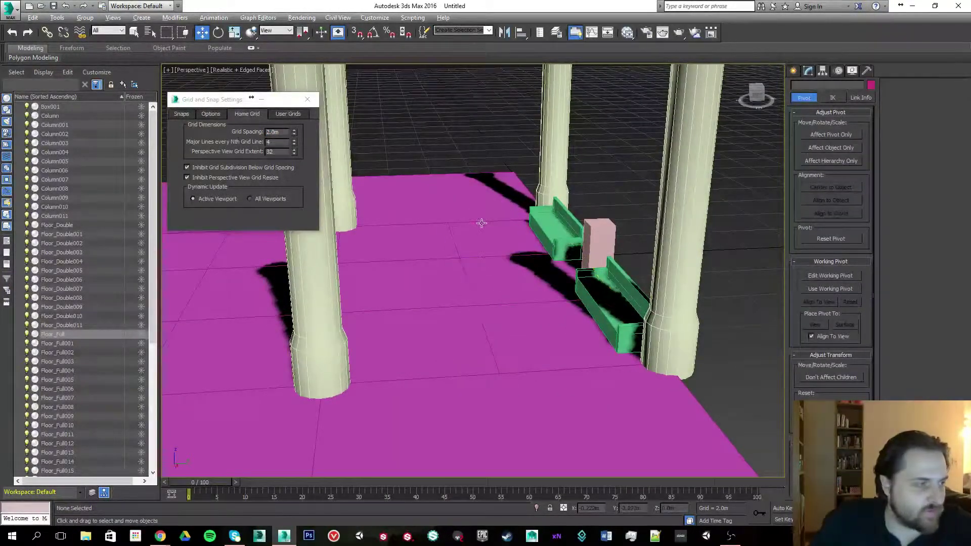
Disable vertex snapping so only grid points remain as snap targets, and select both pews at the floor edge.
{"action": "middle_click_drag", "start_coordinate": [482, 223], "coordinate": [479, 218], "text": "alt"}
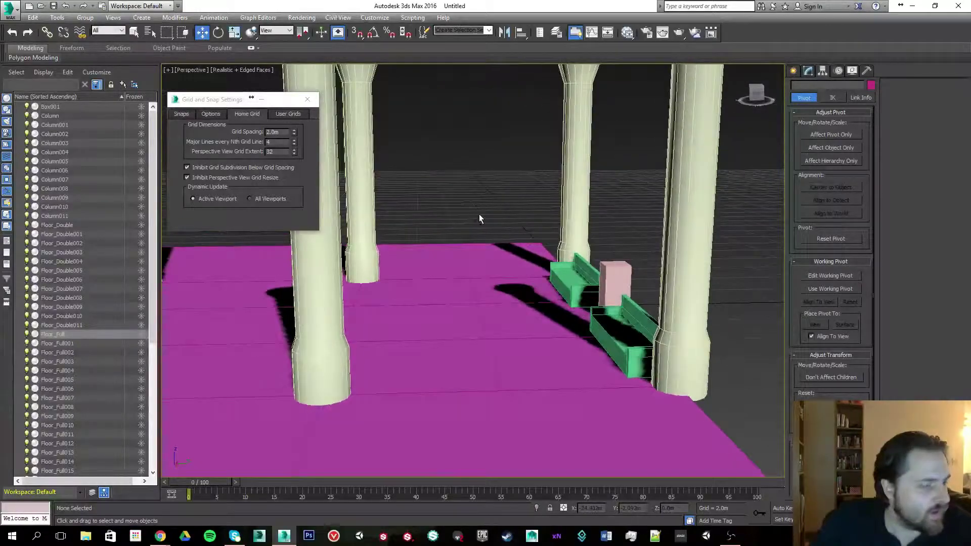
{"action": "left_click", "coordinate": [181, 114]}
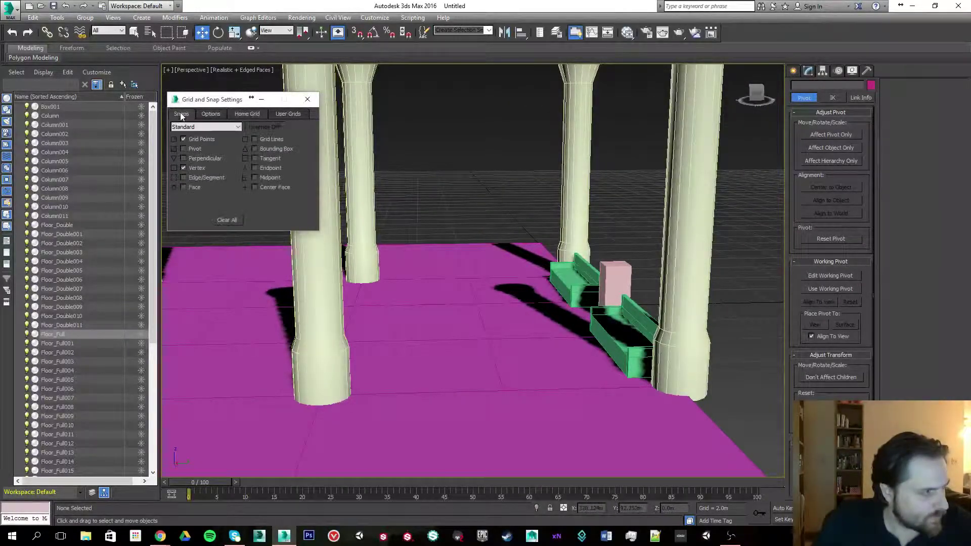
{"action": "left_click", "coordinate": [183, 168]}
{"action": "left_click", "coordinate": [578, 283]}
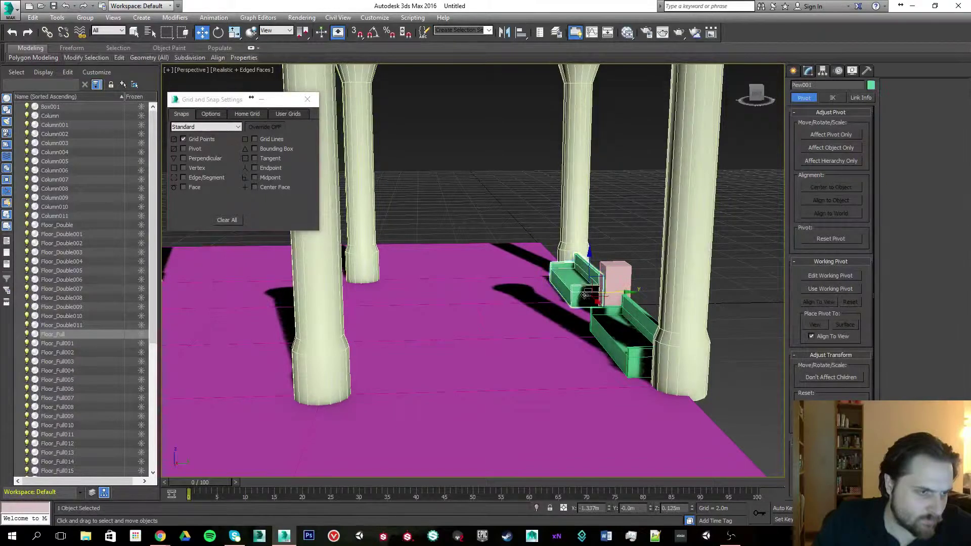
{"action": "left_click", "coordinate": [636, 331], "text": "ctrl"}
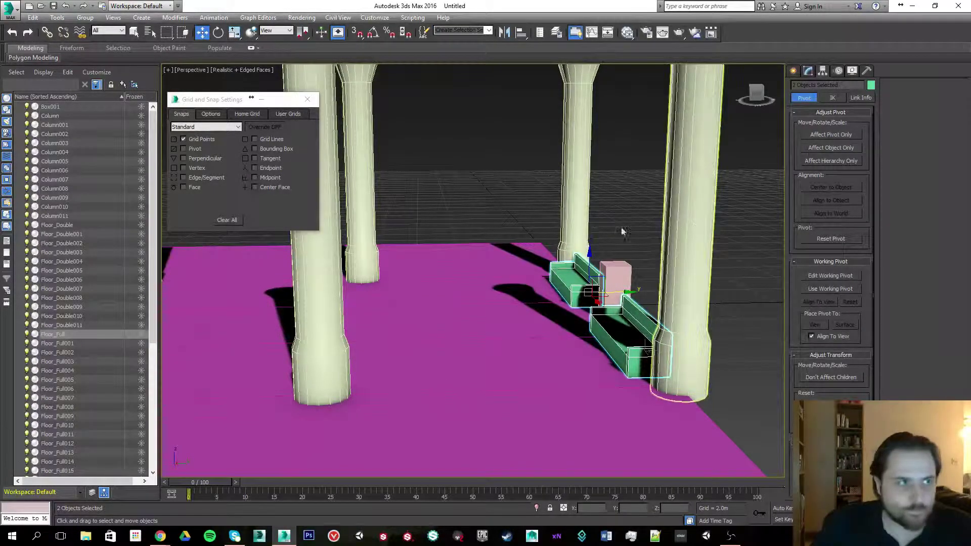
{"action": "key", "text": "x"}
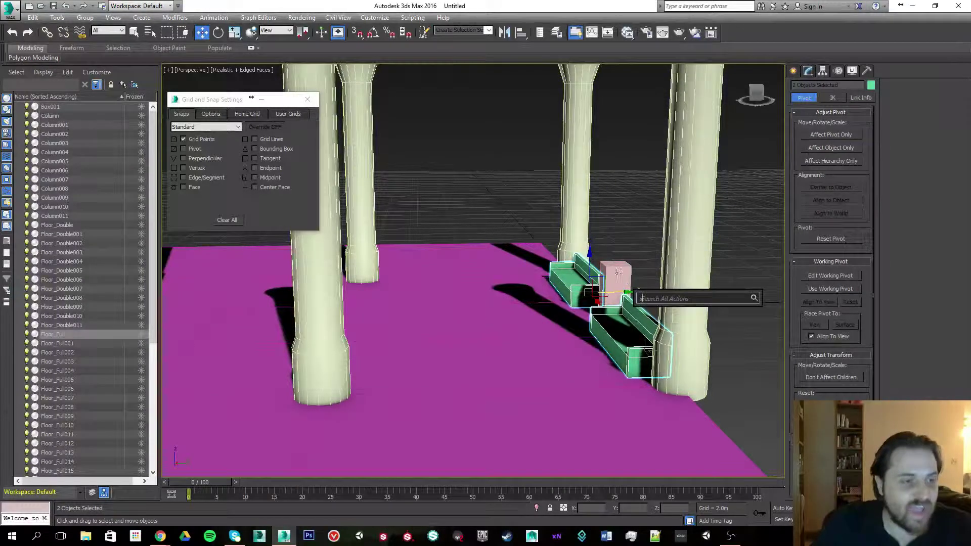
{"action": "left_click", "coordinate": [754, 299]}
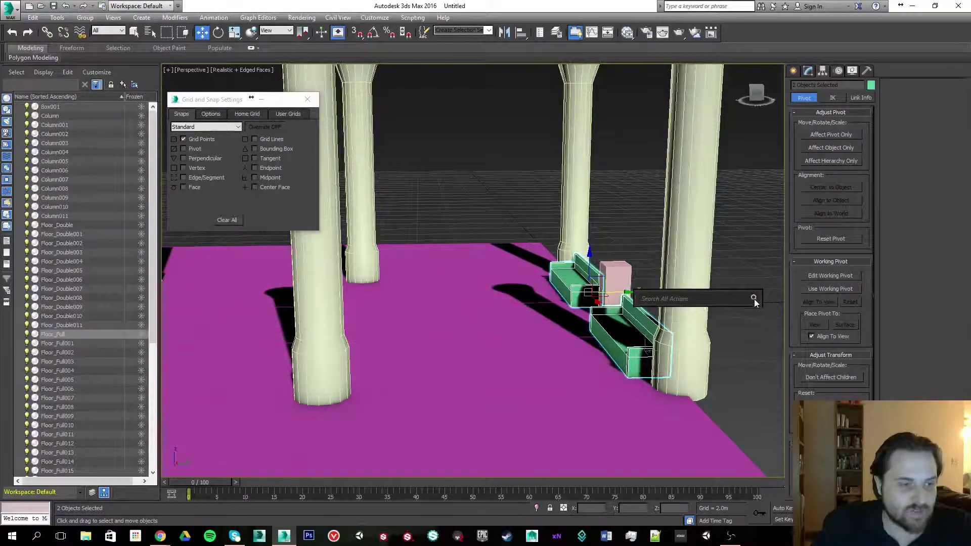
{"action": "key", "text": "Escape"}
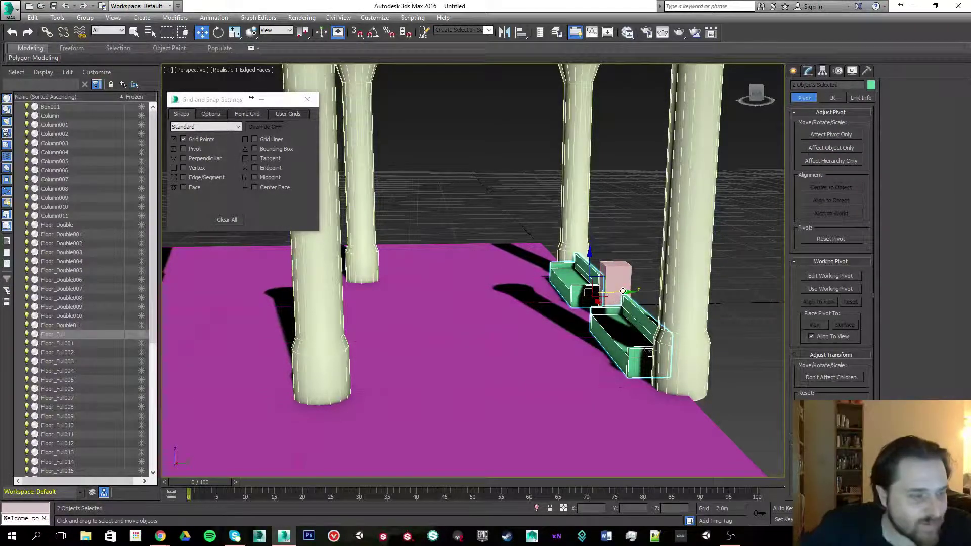
{"action": "scroll", "coordinate": [539, 263], "scroll_direction": "up", "scroll_amount": 2}
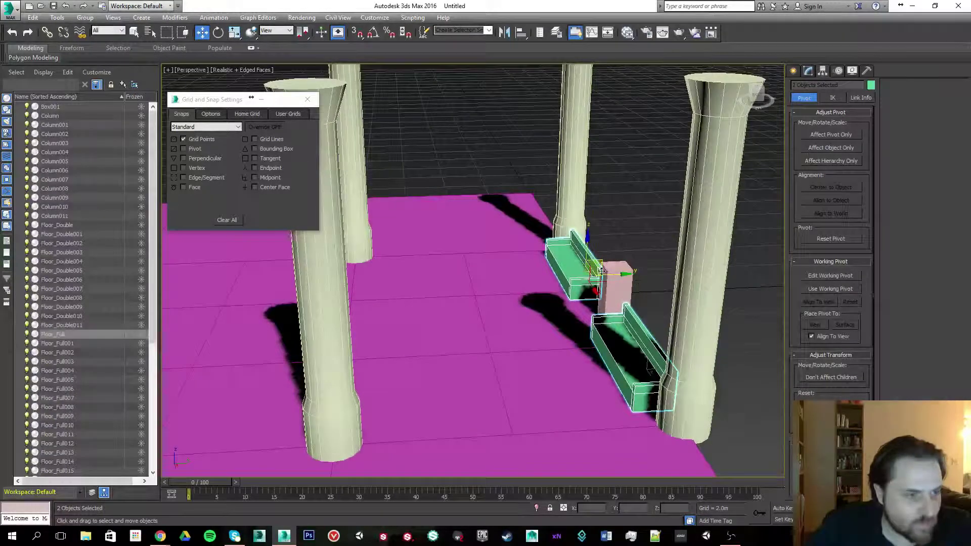
{"action": "mouse_move", "coordinate": [611, 276]}
{"action": "left_mouse_down", "text": "shift"}
{"action": "mouse_move", "coordinate": [565, 287]}
{"action": "mouse_move", "coordinate": [586, 344]}
{"action": "mouse_move", "coordinate": [562, 374]}
{"action": "mouse_move", "coordinate": [575, 404]}
{"action": "mouse_move", "coordinate": [488, 278]}
{"action": "mouse_move", "coordinate": [525, 193]}
{"action": "left_mouse_up", "text": "shift"}
{"action": "left_click", "coordinate": [531, 311]}
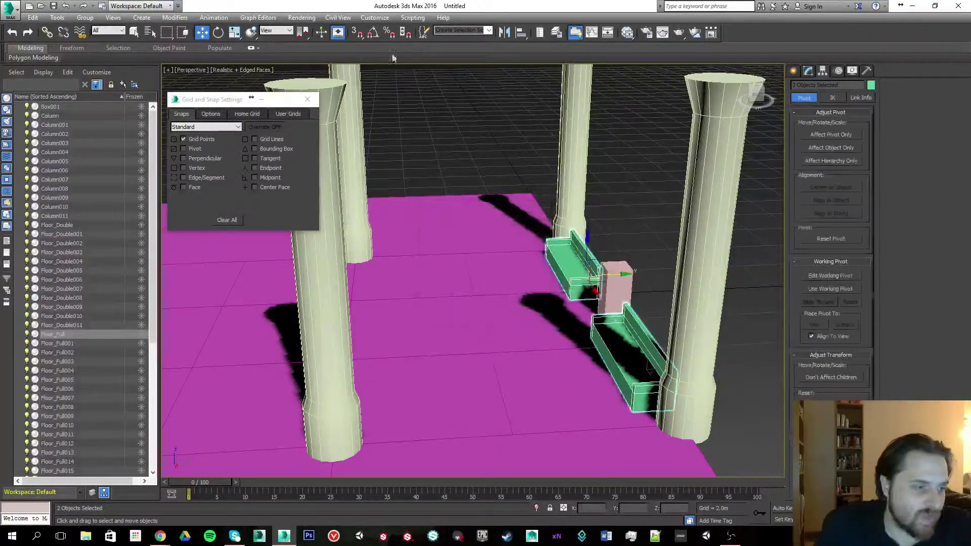
Turn on 3D snapping and clone the selected pew pair along Y at 2 m spacing as 15 instances.
{"action": "left_click", "coordinate": [357, 32]}
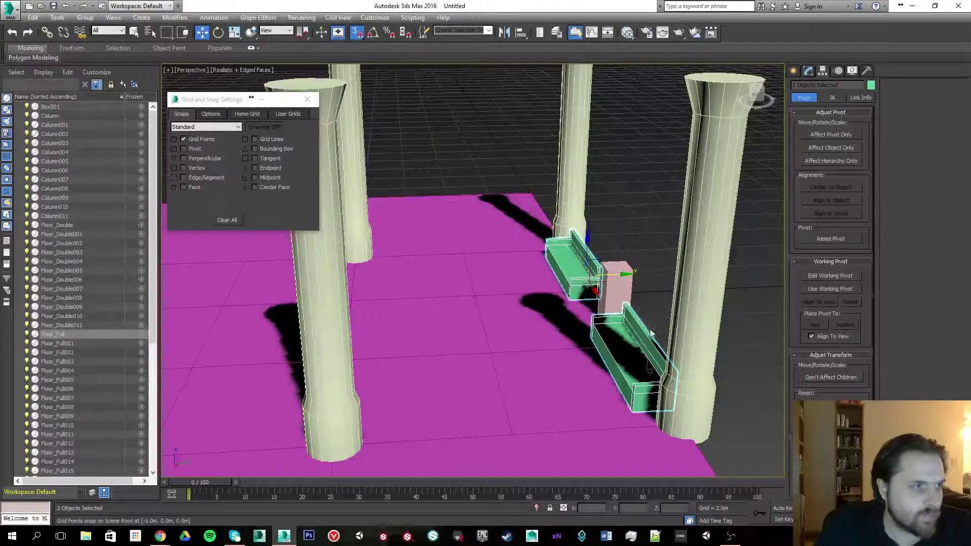
{"action": "mouse_move", "coordinate": [651, 332]}
{"action": "left_mouse_down", "text": "shift"}
{"action": "mouse_move", "coordinate": [602, 303]}
{"action": "mouse_move", "coordinate": [514, 185]}
{"action": "mouse_move", "coordinate": [486, 171]}
{"action": "left_mouse_up", "text": "shift"}
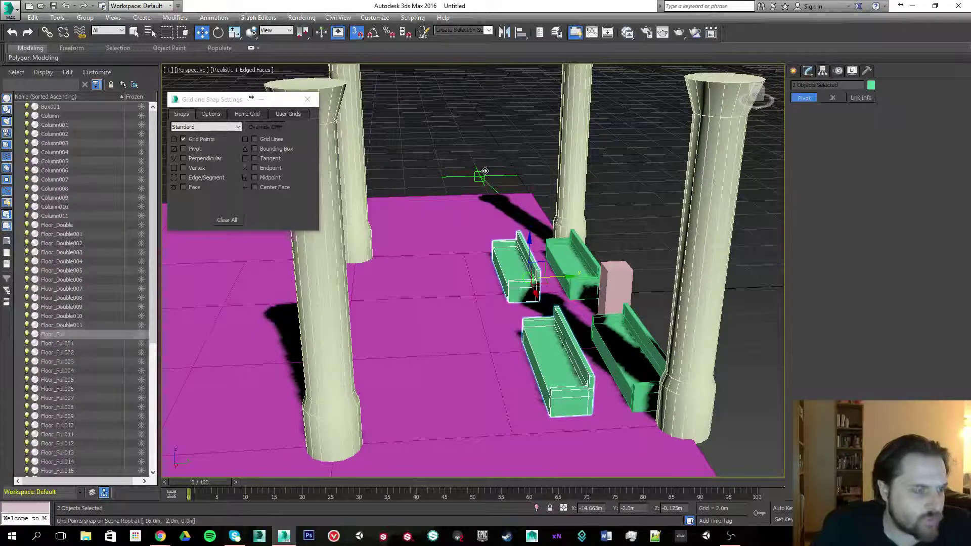
{"action": "left_click_drag", "start_coordinate": [484, 172], "coordinate": [484, 172], "text": "shift"}
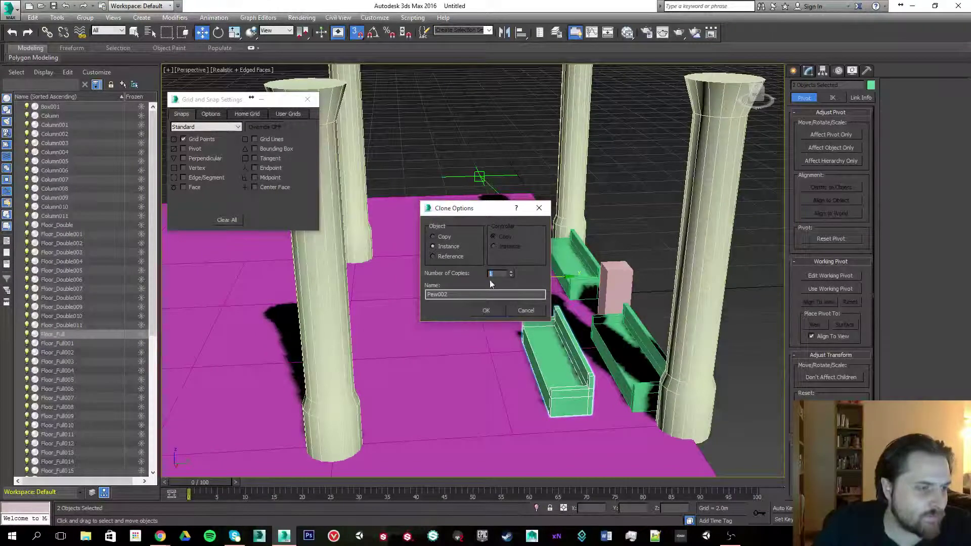
{"action": "left_click_drag", "start_coordinate": [509, 273], "coordinate": [512, 263]}
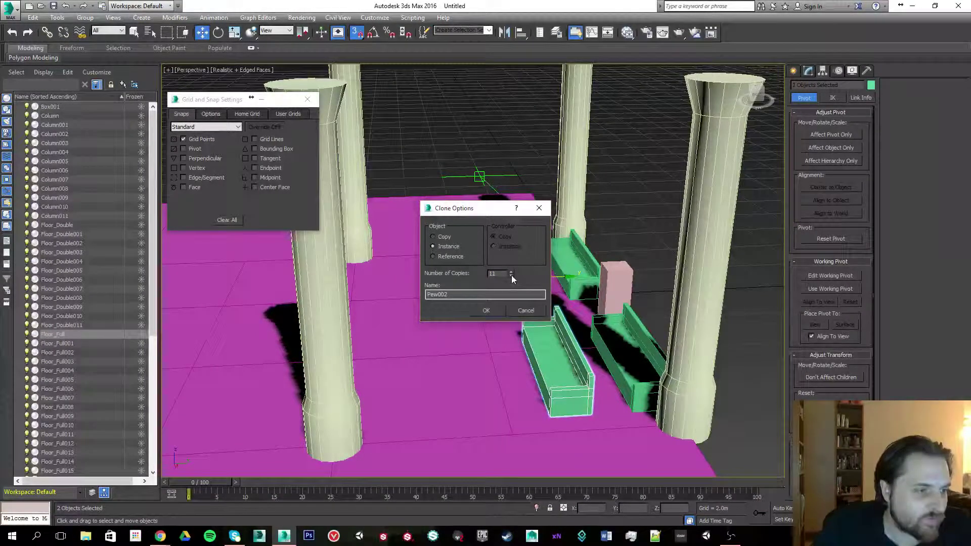
{"action": "left_click", "coordinate": [511, 275]}
{"action": "left_click", "coordinate": [509, 275]}
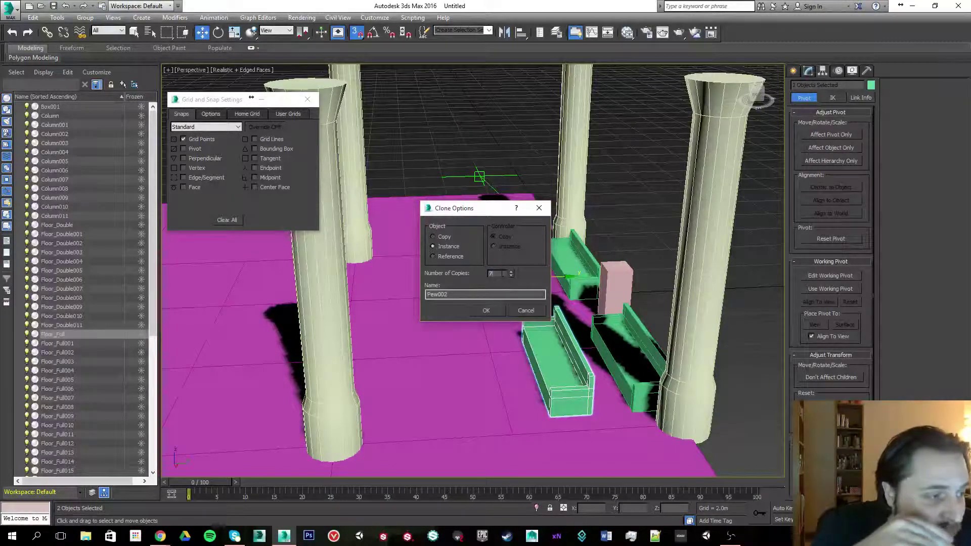
{"action": "left_click_drag", "start_coordinate": [502, 274], "coordinate": [463, 273]}
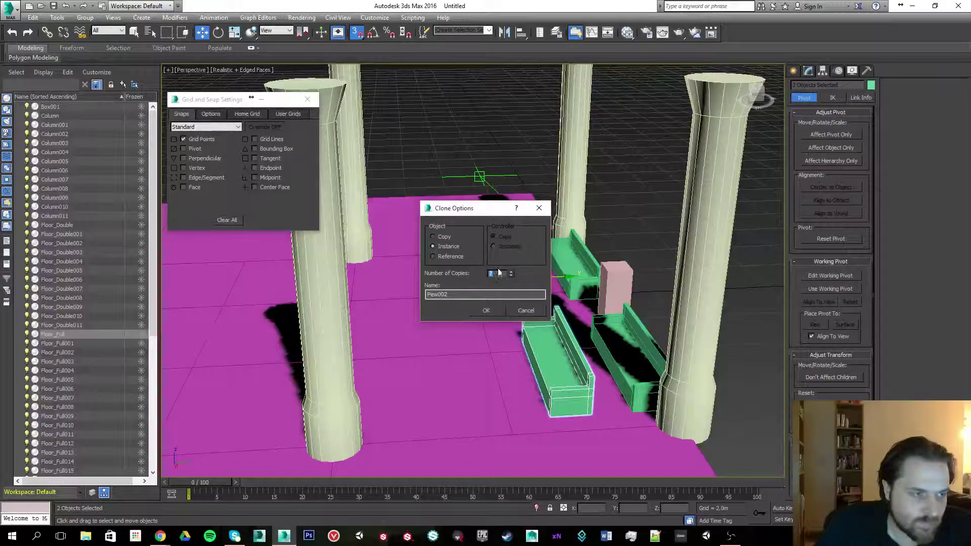
{"action": "type", "text": "15"}
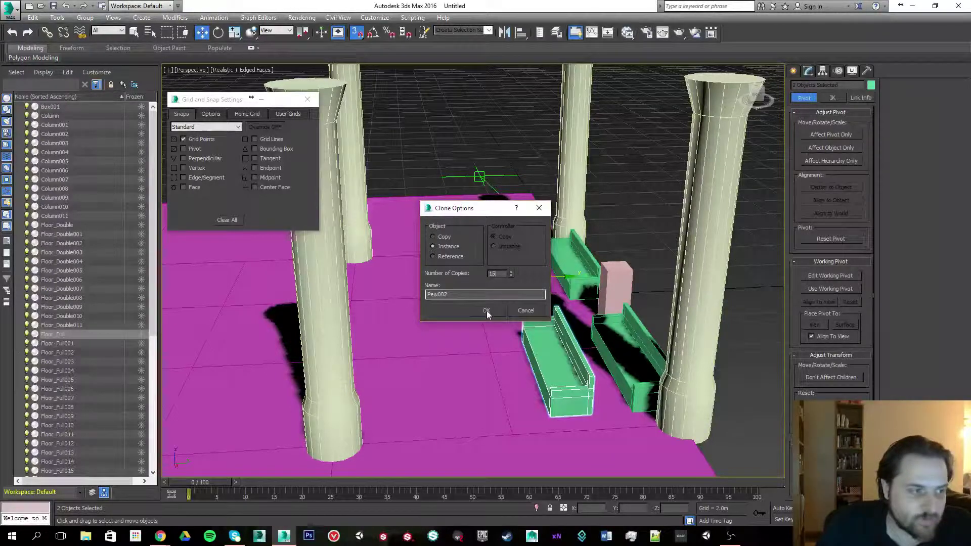
{"action": "left_click", "coordinate": [486, 311]}
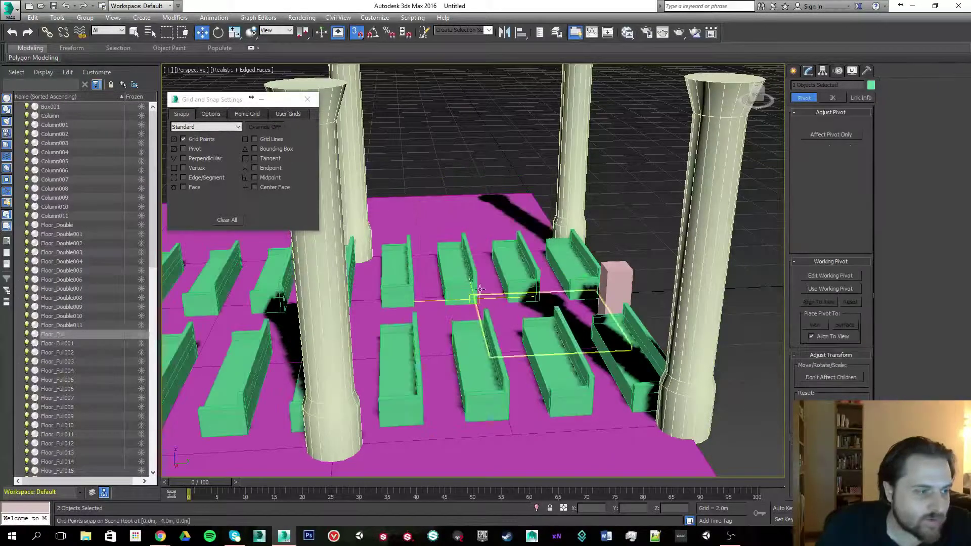
Delete the three pews at the inner end of the pew row on the far side of the aisle.
{"action": "scroll", "coordinate": [487, 310], "scroll_direction": "up", "scroll_amount": 5}
{"action": "scroll", "coordinate": [639, 253], "scroll_direction": "down", "scroll_amount": 4}
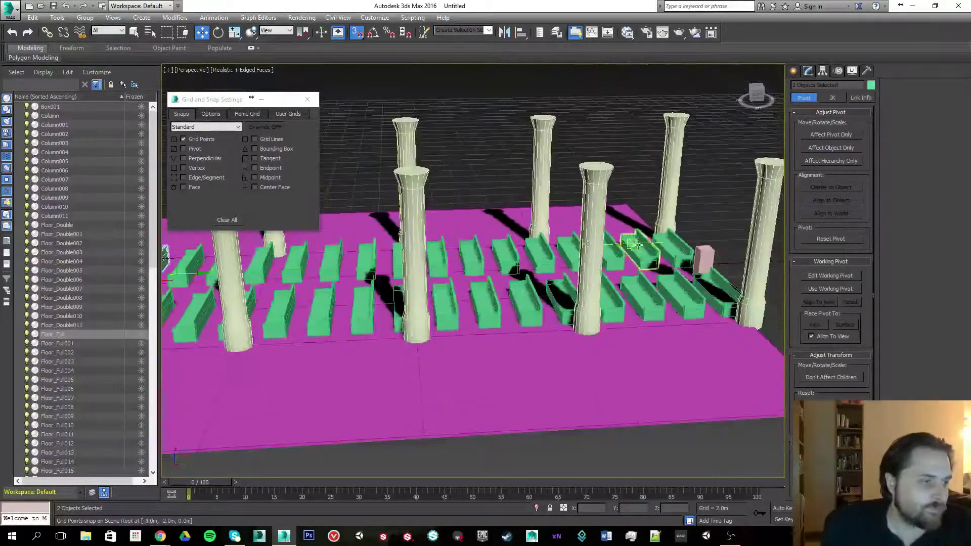
{"action": "middle_click_drag", "start_coordinate": [473, 244], "coordinate": [630, 236]}
{"action": "middle_click_drag", "start_coordinate": [521, 246], "coordinate": [509, 279], "text": "alt"}
{"action": "middle_click_drag", "start_coordinate": [402, 256], "coordinate": [500, 262]}
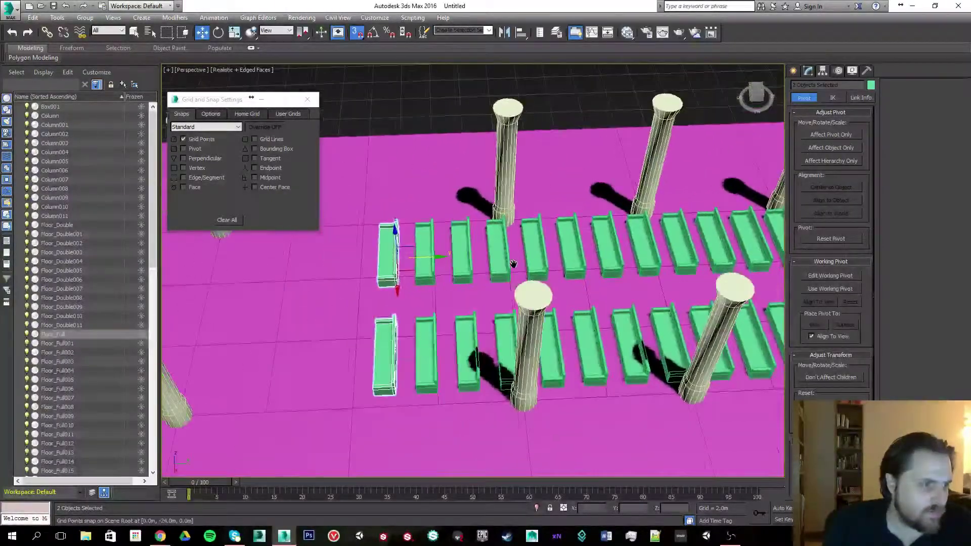
{"action": "left_click", "coordinate": [464, 263]}
{"action": "key", "text": "Delete"}
{"action": "left_click", "coordinate": [426, 260]}
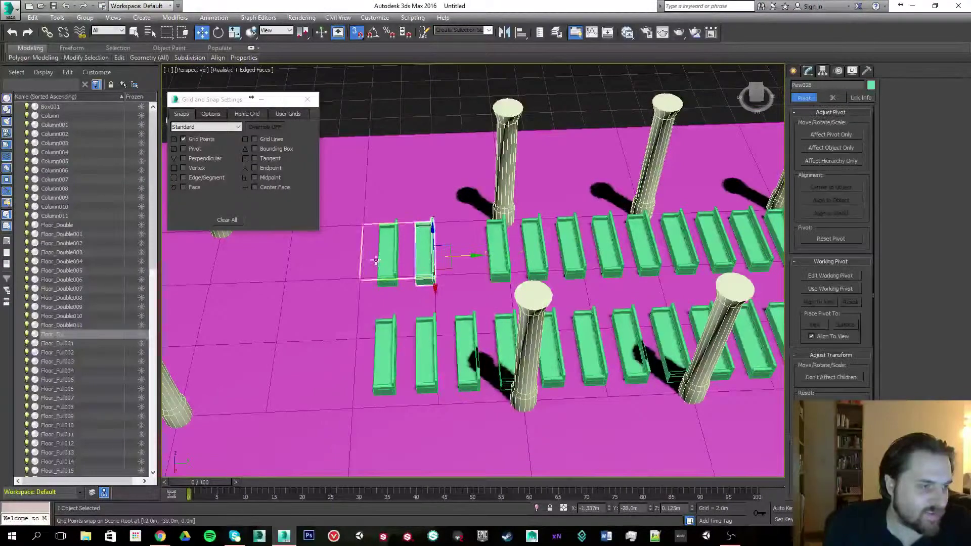
{"action": "key", "text": "Delete"}
{"action": "left_click", "coordinate": [388, 259]}
{"action": "key", "text": "Delete"}
Delete the three matching end pews on the near side of the aisle so both sides end evenly.
{"action": "left_click", "coordinate": [385, 333]}
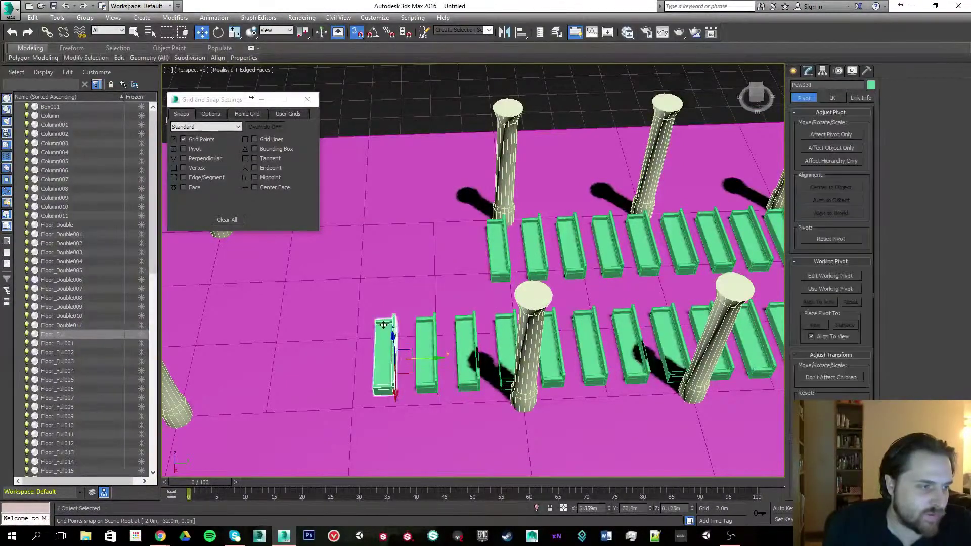
{"action": "key", "text": "Delete"}
{"action": "left_click", "coordinate": [420, 334]}
{"action": "key", "text": "Delete"}
{"action": "left_click", "coordinate": [465, 349]}
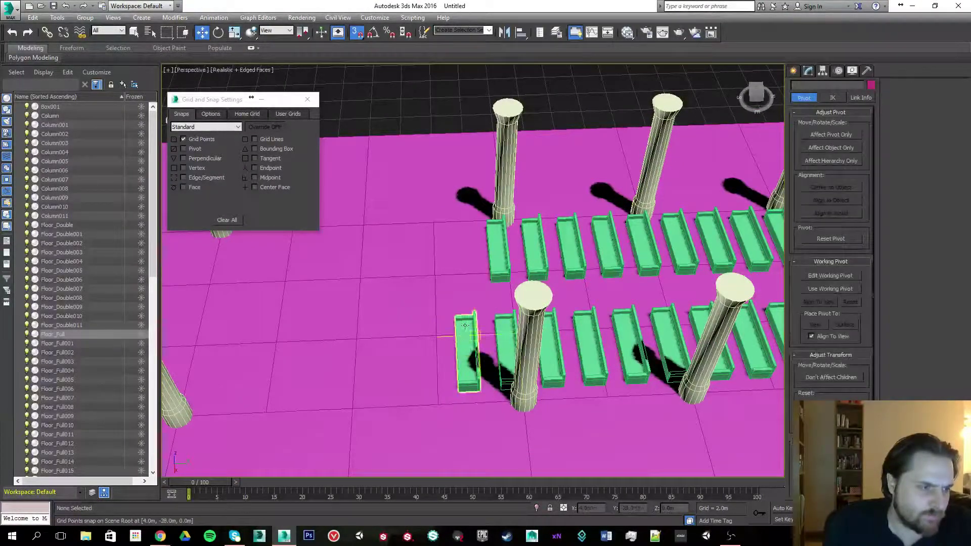
{"action": "key", "text": "Delete"}
Examine the pew rows and columns looking down the aisle from behind the pink box.
{"action": "middle_click_drag", "start_coordinate": [510, 260], "coordinate": [360, 244]}
{"action": "middle_click_drag", "start_coordinate": [641, 304], "coordinate": [563, 263], "text": "alt"}
{"action": "middle_click_drag", "start_coordinate": [587, 298], "coordinate": [490, 253]}
{"action": "scroll", "coordinate": [491, 268], "scroll_direction": "up", "scroll_amount": 5}
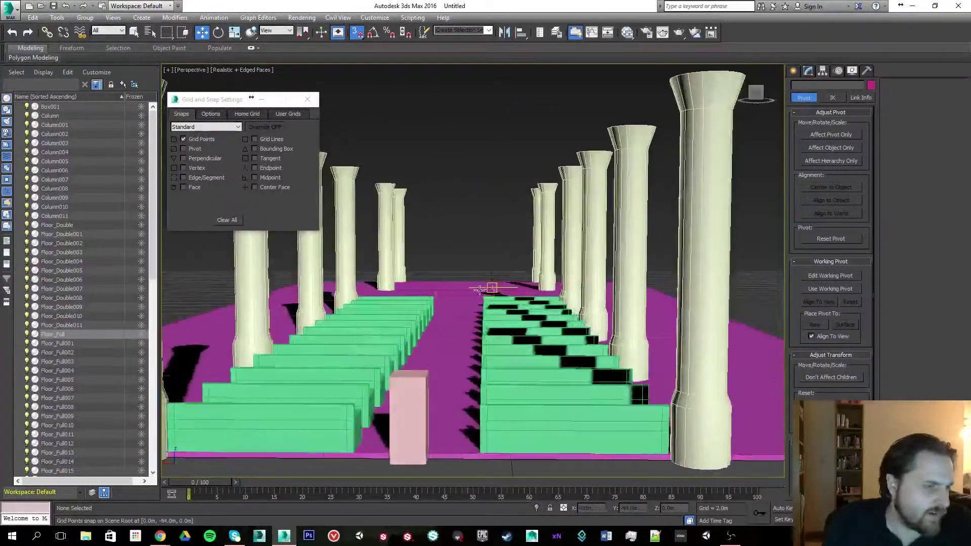
{"action": "scroll", "coordinate": [444, 284], "scroll_direction": "down", "scroll_amount": 5}
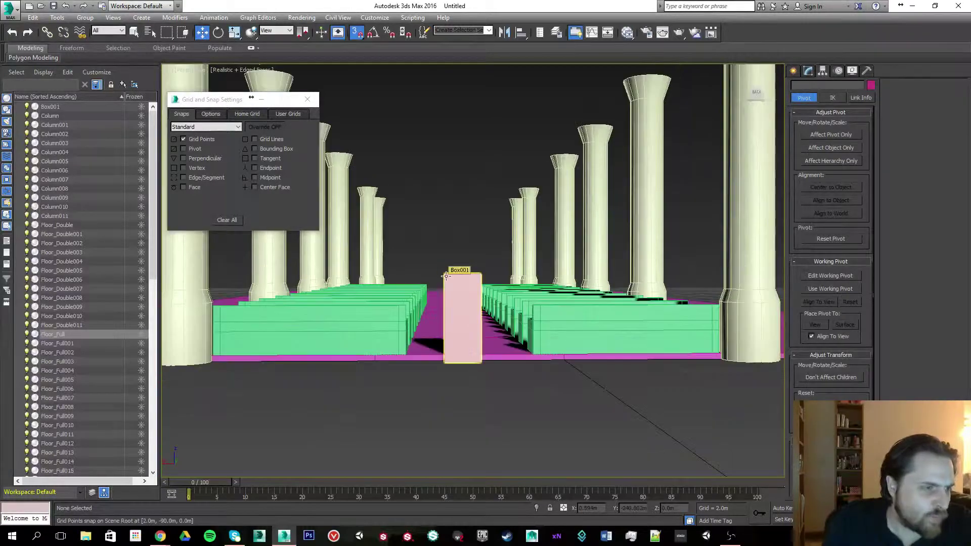
{"action": "middle_click_drag", "start_coordinate": [446, 276], "coordinate": [448, 290]}
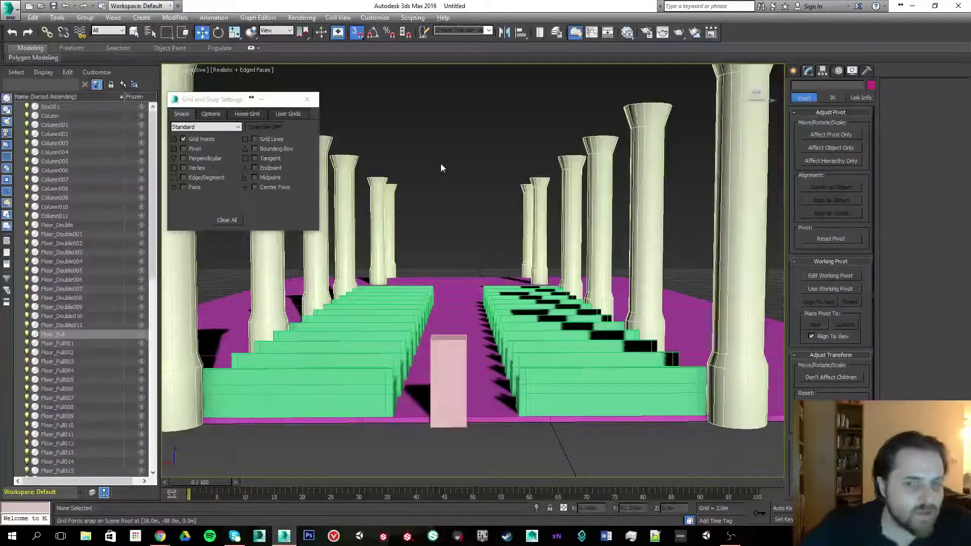
{"action": "mouse_move", "coordinate": [440, 168]}
{"action": "middle_mouse_down", "text": "alt"}
{"action": "mouse_move", "coordinate": [438, 155]}
{"action": "mouse_move", "coordinate": [439, 174]}
{"action": "middle_mouse_up", "text": "alt"}
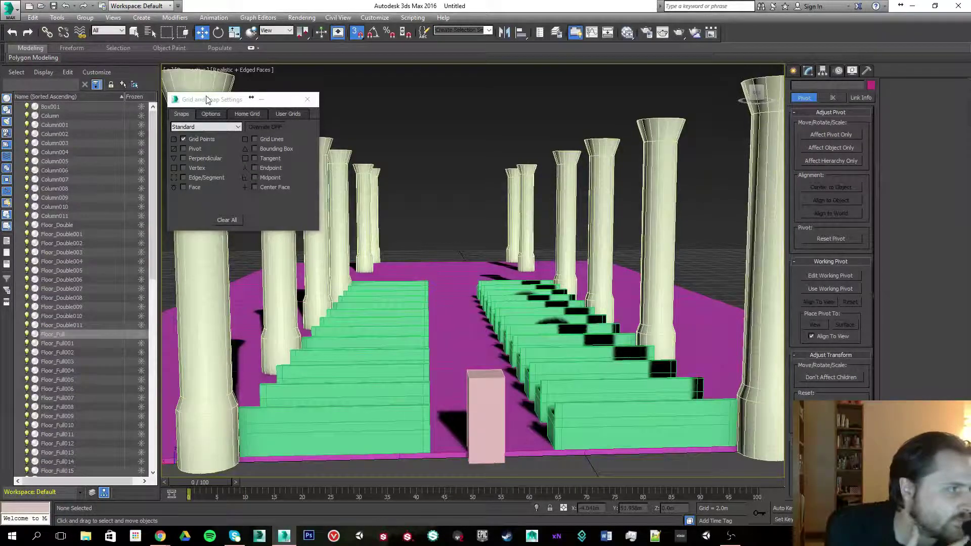
Compare the view down the aisle with the church photo on the "Starting with concepts" slide in Google Slides.
{"action": "left_click_drag", "start_coordinate": [207, 99], "coordinate": [116, 127]}
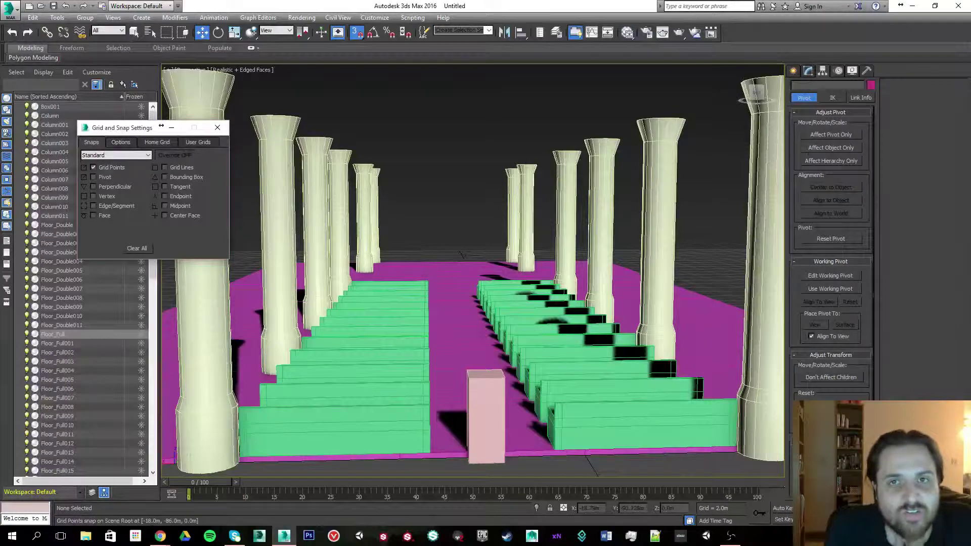
{"action": "left_click_drag", "start_coordinate": [970, 37], "coordinate": [430, 1]}
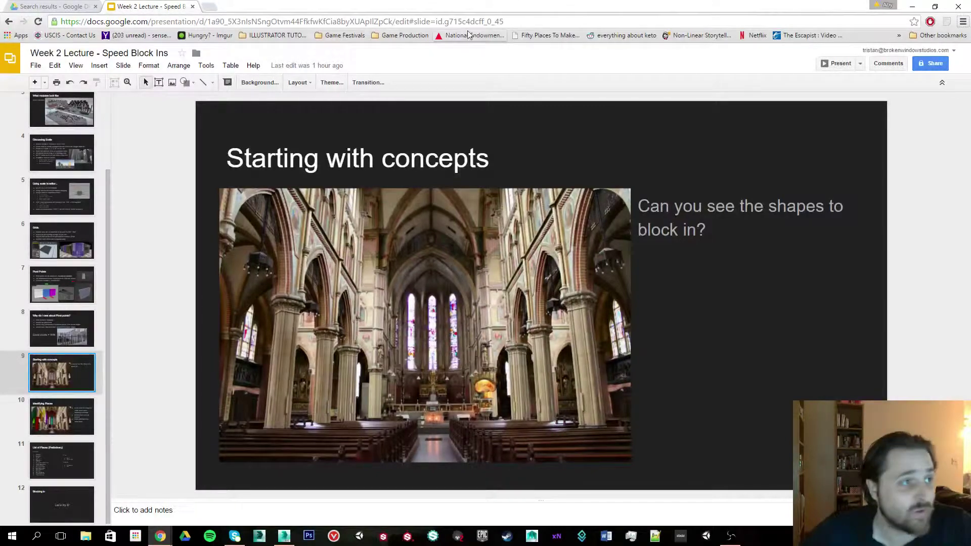
{"action": "left_click_drag", "start_coordinate": [454, 2], "coordinate": [455, 545]}
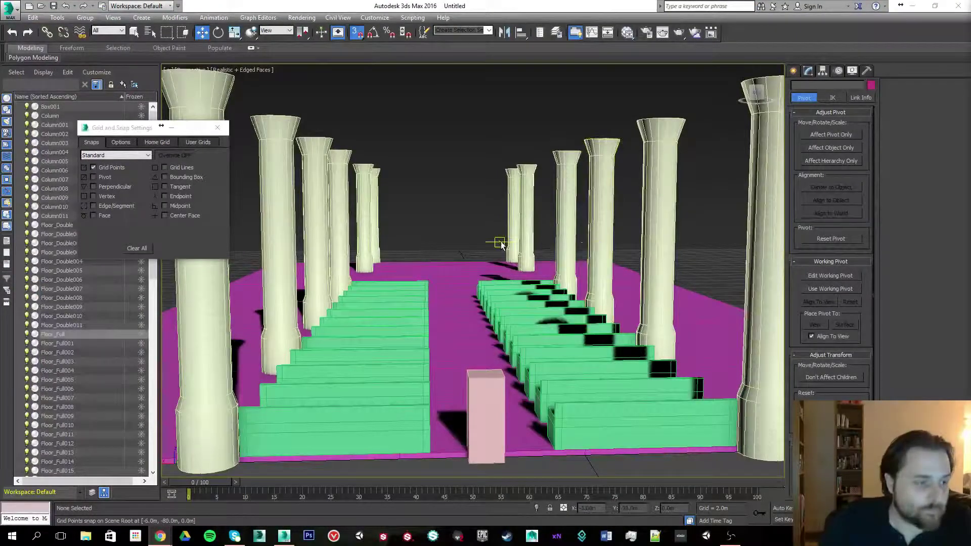
{"action": "middle_click_drag", "start_coordinate": [499, 242], "coordinate": [499, 236], "text": "alt"}
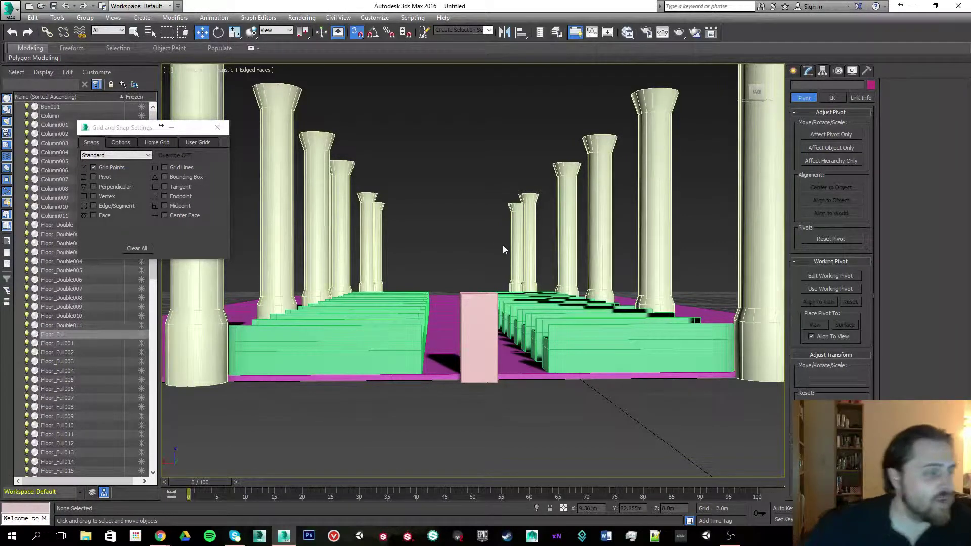
{"action": "key", "text": "alt"}
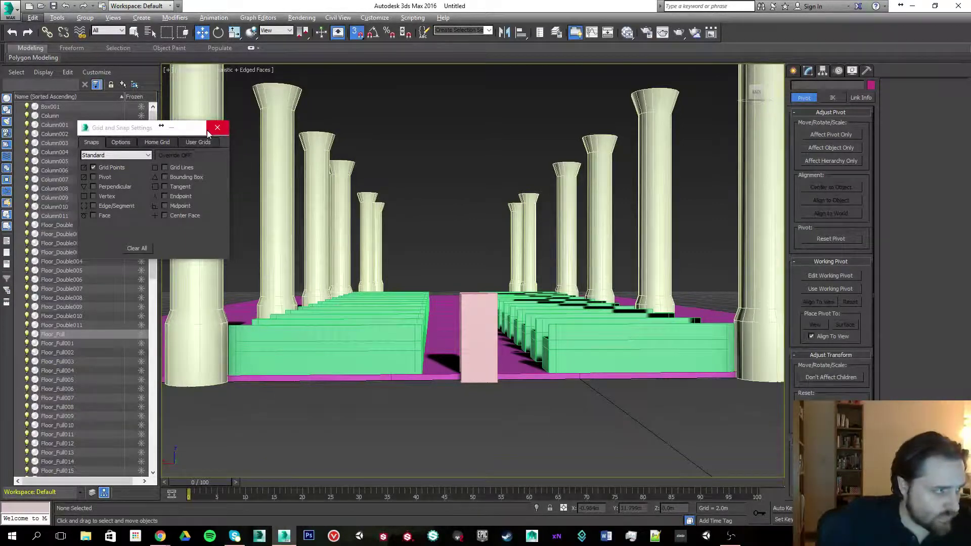
{"action": "left_click_drag", "start_coordinate": [147, 128], "coordinate": [106, 99]}
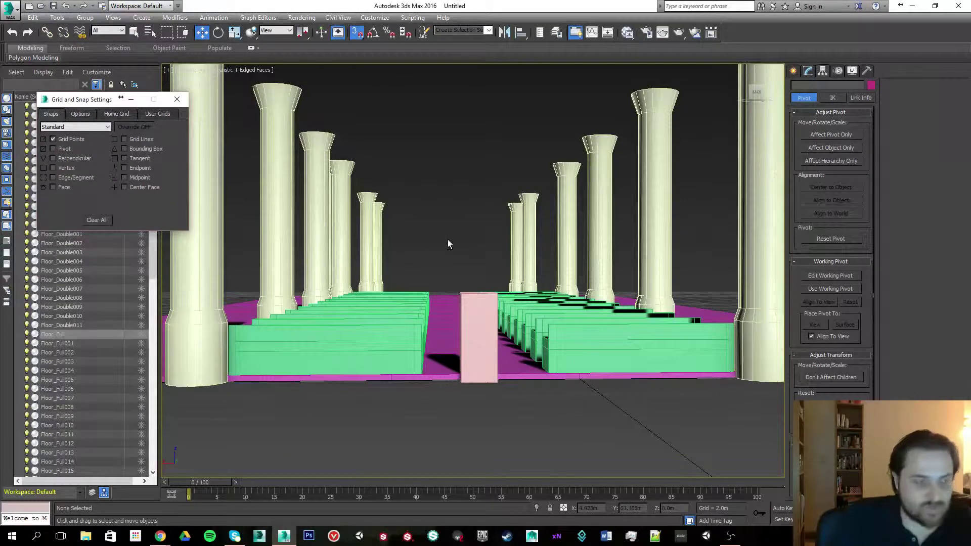
{"action": "middle_click_drag", "start_coordinate": [447, 240], "coordinate": [446, 254], "text": "alt"}
{"action": "scroll", "coordinate": [447, 252], "scroll_direction": "down", "scroll_amount": 2}
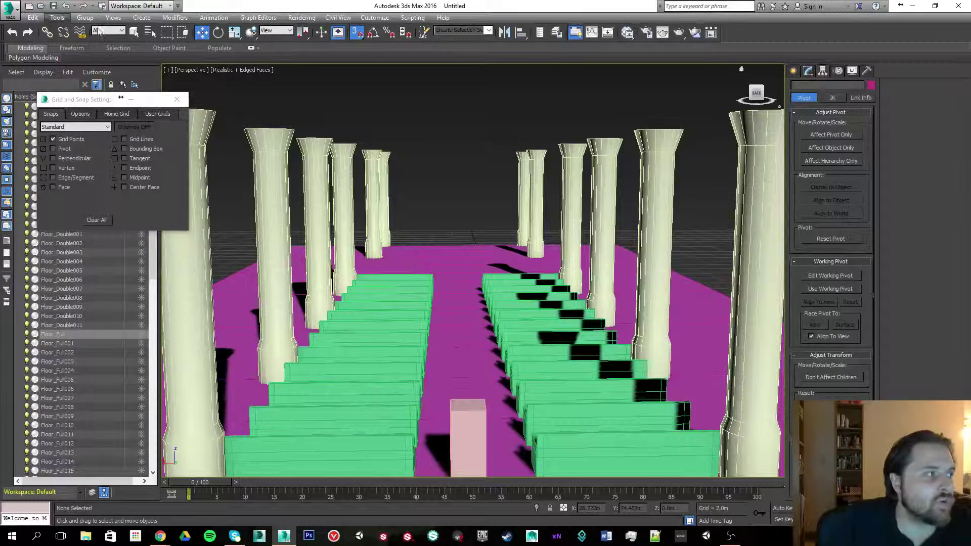
Create a standard Free camera on the grid in front of the floor edge, in line with the aisle.
{"action": "left_click", "coordinate": [795, 72]}
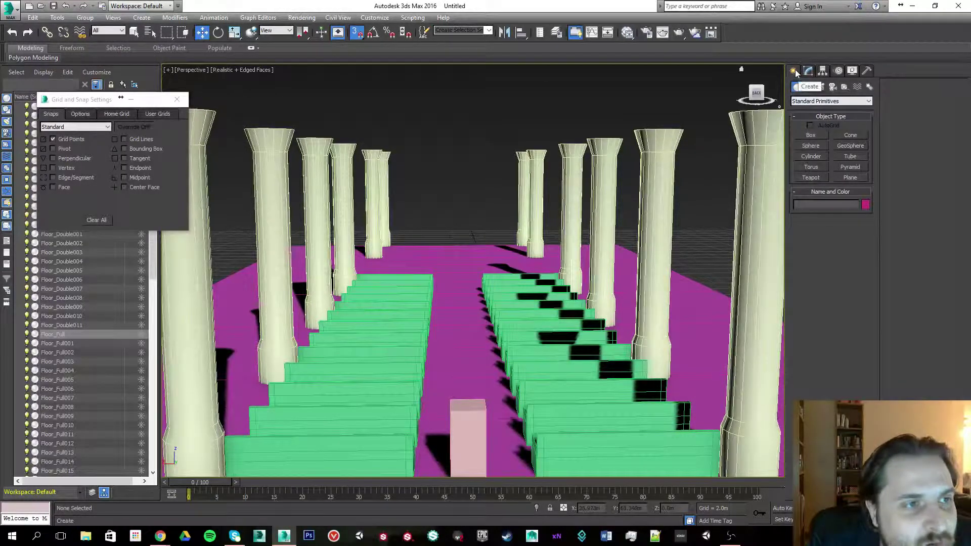
{"action": "left_click", "coordinate": [833, 87]}
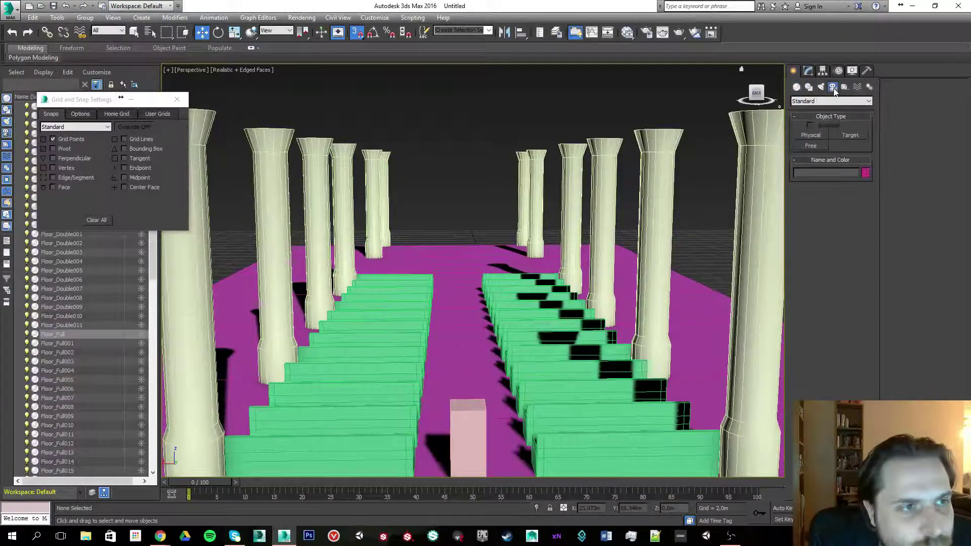
{"action": "left_click", "coordinate": [809, 146]}
{"action": "middle_click_drag", "start_coordinate": [563, 285], "coordinate": [526, 238]}
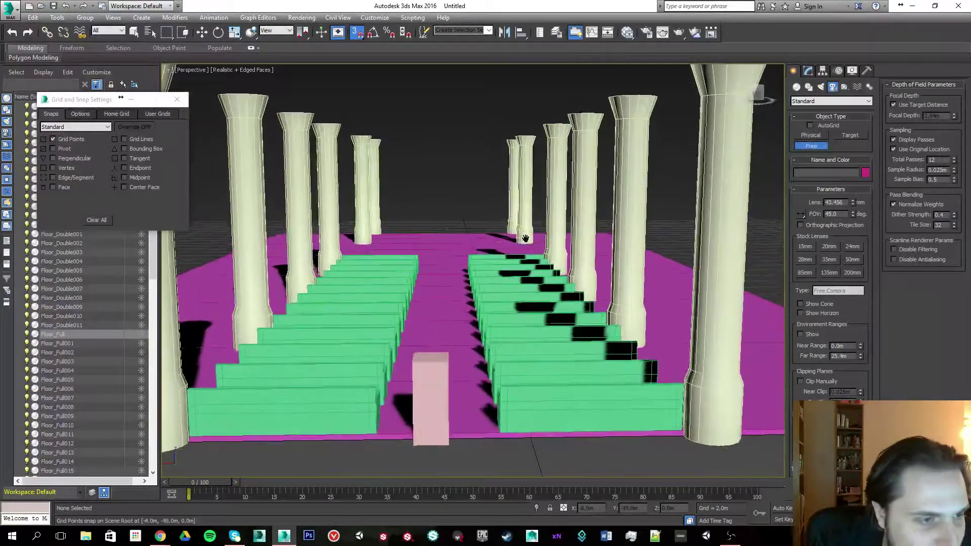
{"action": "scroll", "coordinate": [525, 238], "scroll_direction": "down", "scroll_amount": 5}
{"action": "left_click", "coordinate": [494, 392]}
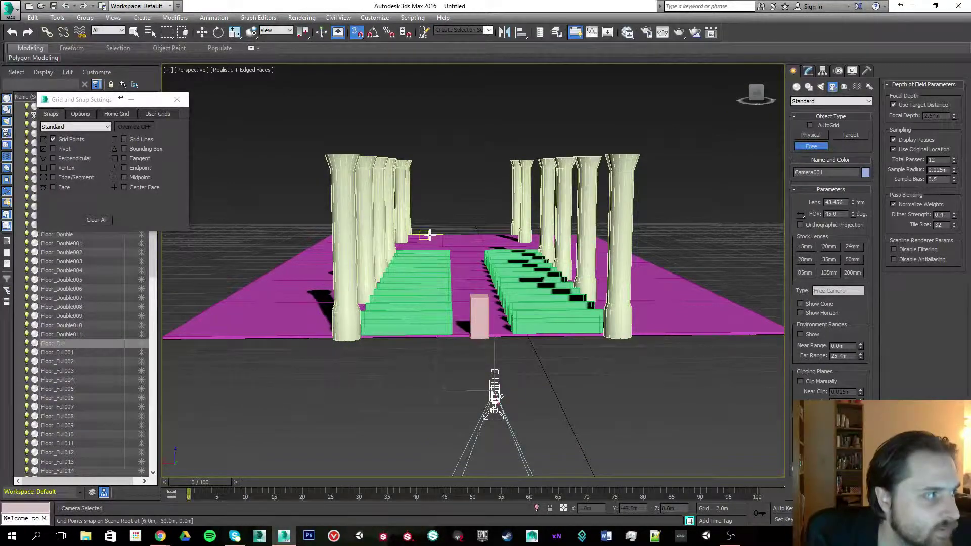
Switch the perspective viewport to look through the new camera, Camera001.
{"action": "middle_click_drag", "start_coordinate": [424, 233], "coordinate": [400, 230]}
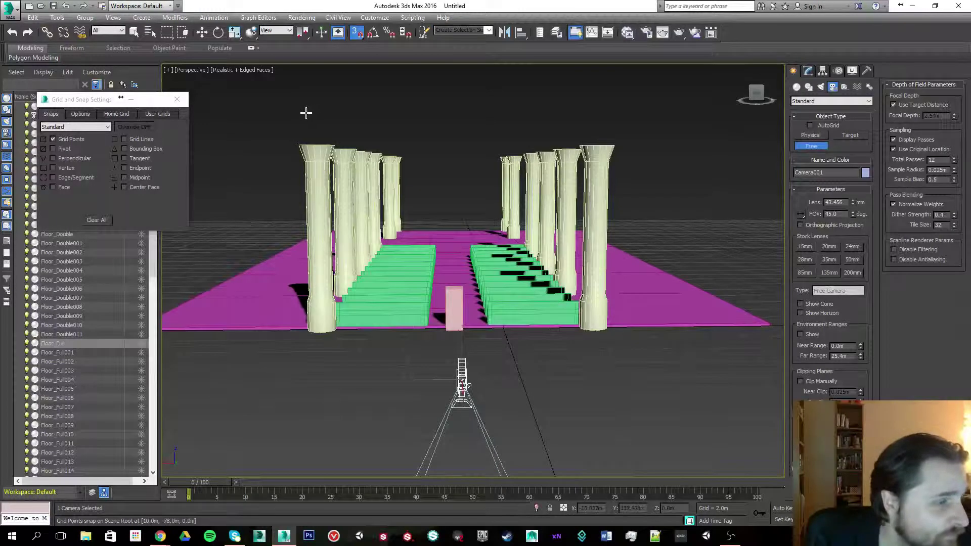
{"action": "left_click", "coordinate": [188, 71]}
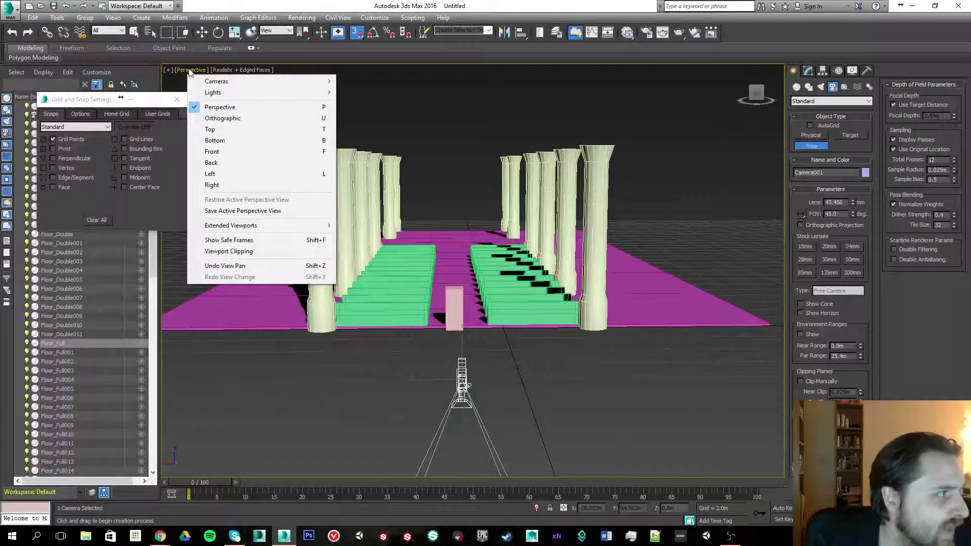
{"action": "mouse_move", "coordinate": [208, 82]}
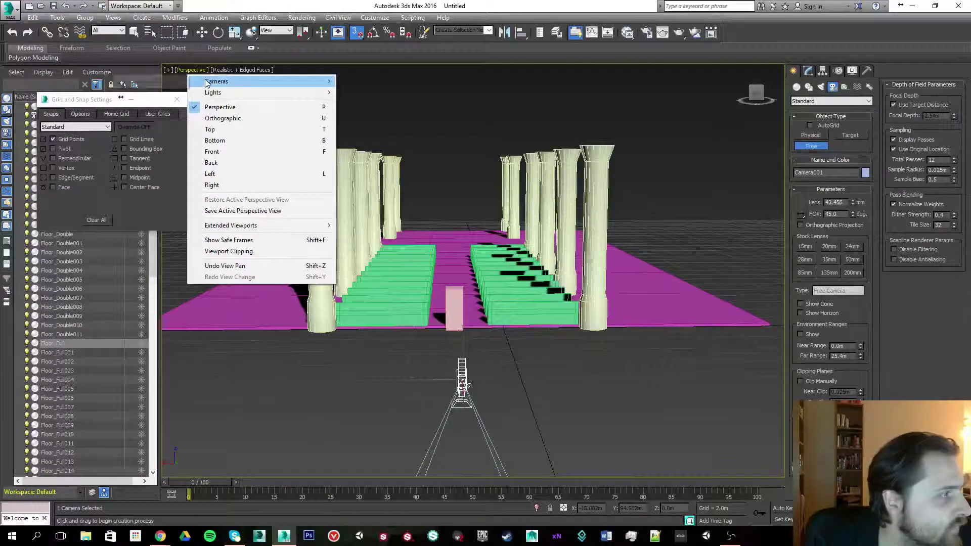
{"action": "left_click", "coordinate": [152, 83]}
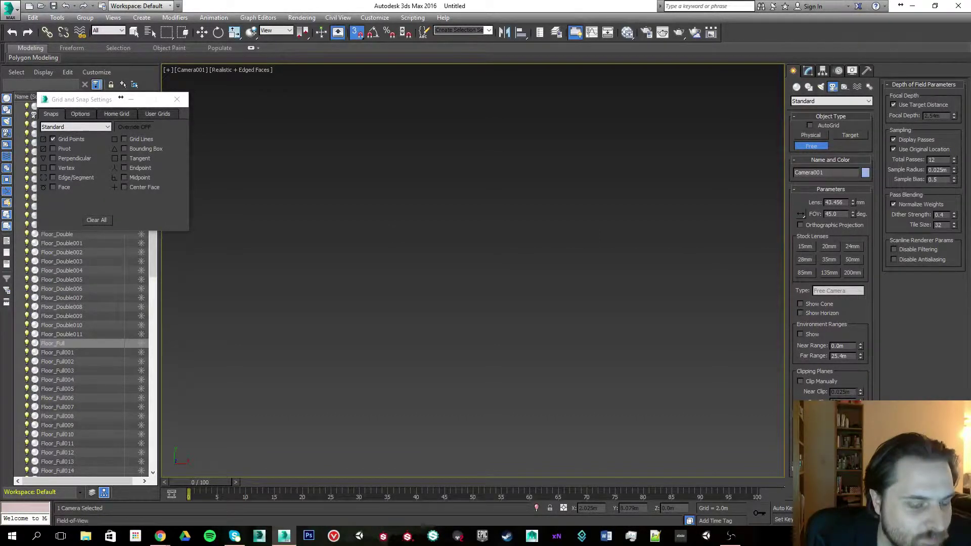
Orbit Camera001 upright so it looks down the aisle between the pew rows, with the pink box near the centre.
{"action": "left_click", "coordinate": [924, 520]}
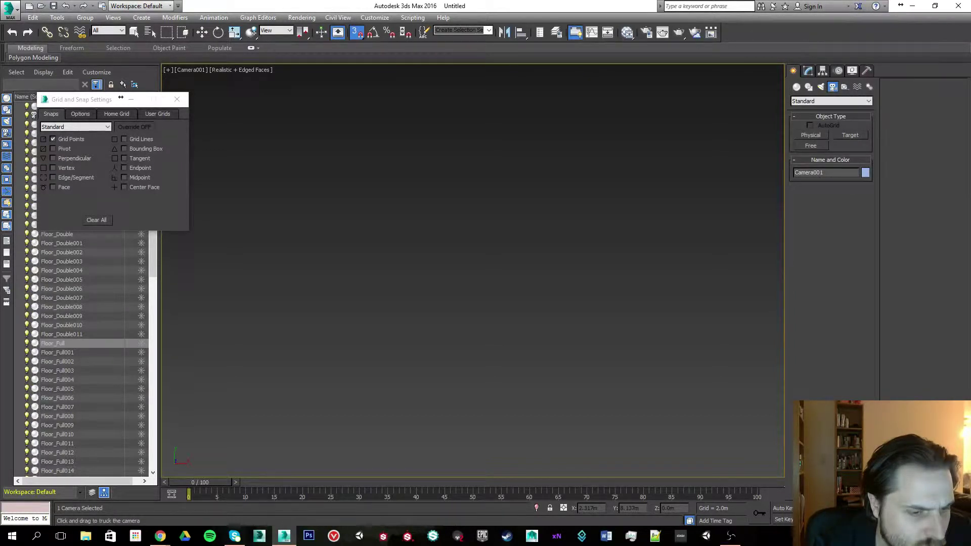
{"action": "left_click", "coordinate": [951, 521]}
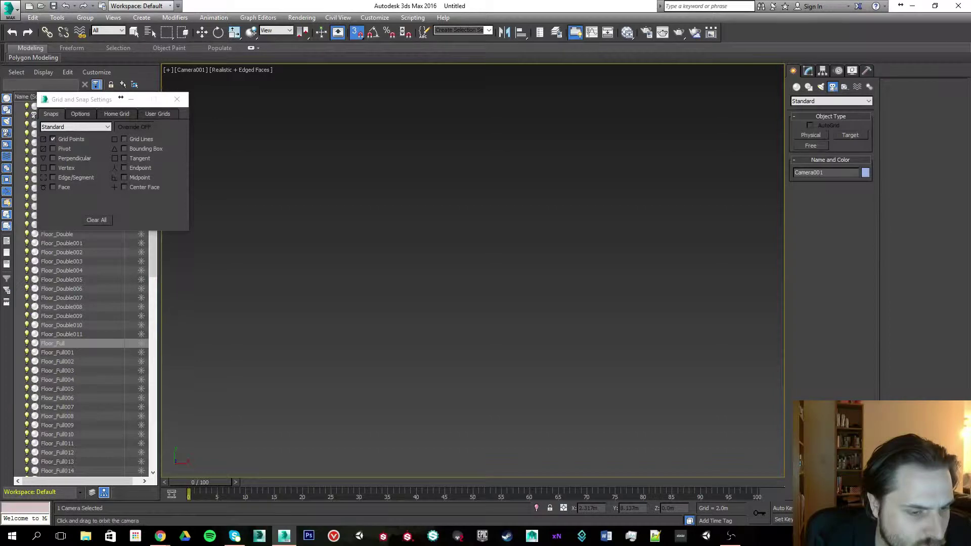
{"action": "left_click_drag", "start_coordinate": [569, 283], "coordinate": [409, 134]}
{"action": "left_click_drag", "start_coordinate": [500, 130], "coordinate": [753, 380]}
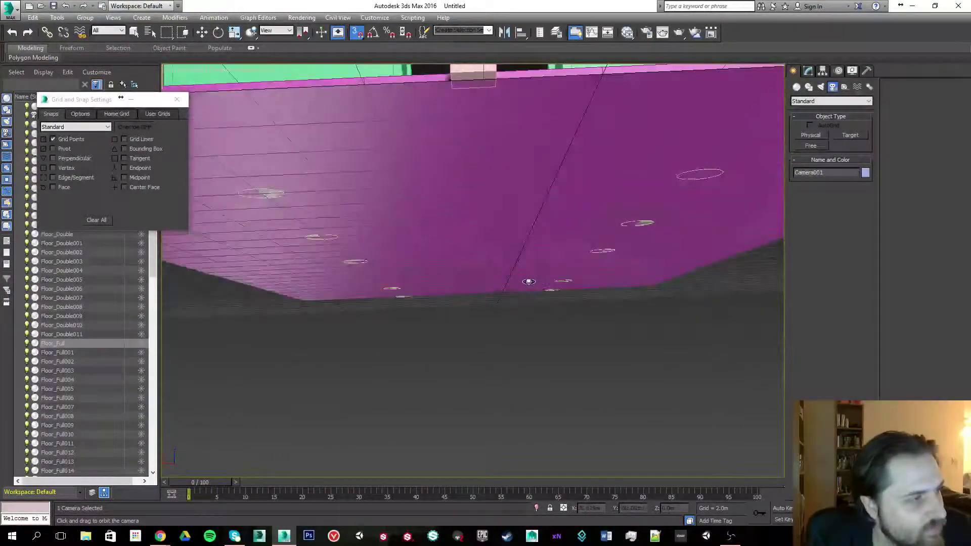
{"action": "left_click_drag", "start_coordinate": [529, 282], "coordinate": [494, 385]}
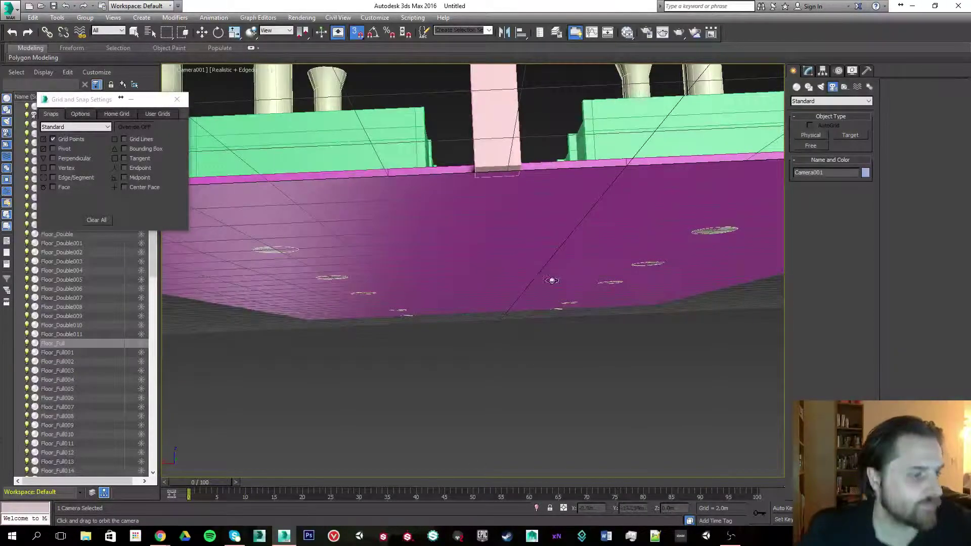
{"action": "left_click_drag", "start_coordinate": [459, 217], "coordinate": [451, 395]}
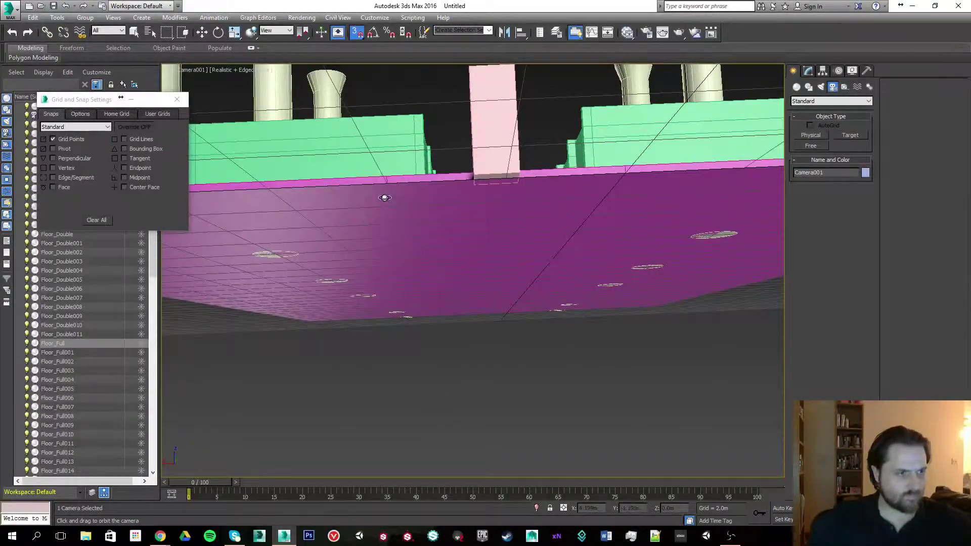
{"action": "left_click_drag", "start_coordinate": [385, 197], "coordinate": [465, 351]}
{"action": "left_click_drag", "start_coordinate": [445, 232], "coordinate": [461, 301]}
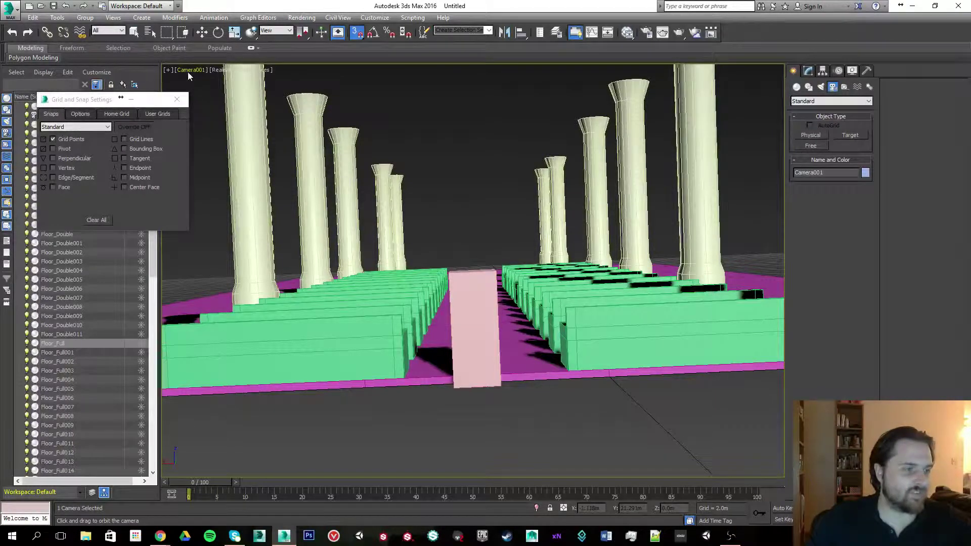
Switch the viewport from the camera view to Perspective and frame Camera001 together with the floor, pews and columns.
{"action": "left_click", "coordinate": [188, 72]}
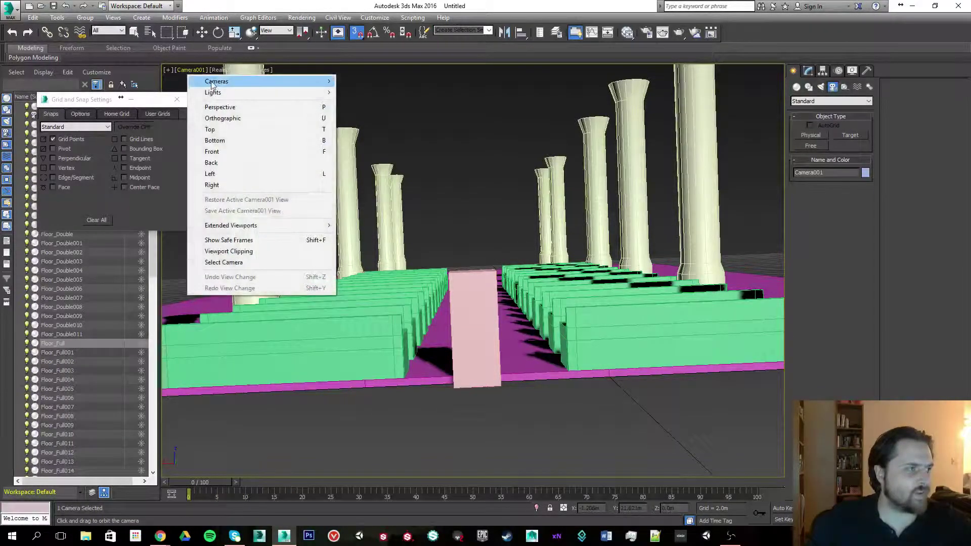
{"action": "mouse_move", "coordinate": [212, 84]}
{"action": "left_click", "coordinate": [217, 107]}
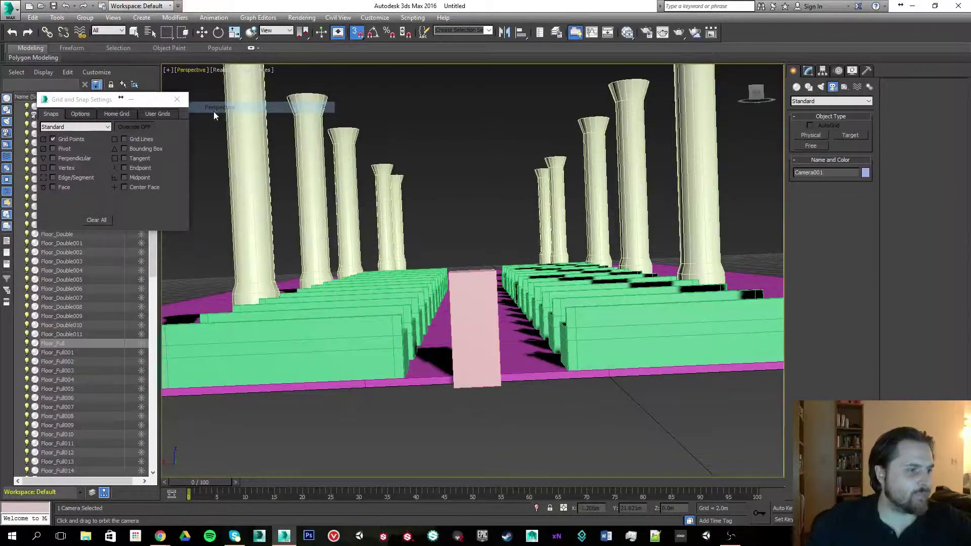
{"action": "left_click_drag", "start_coordinate": [333, 159], "coordinate": [400, 184]}
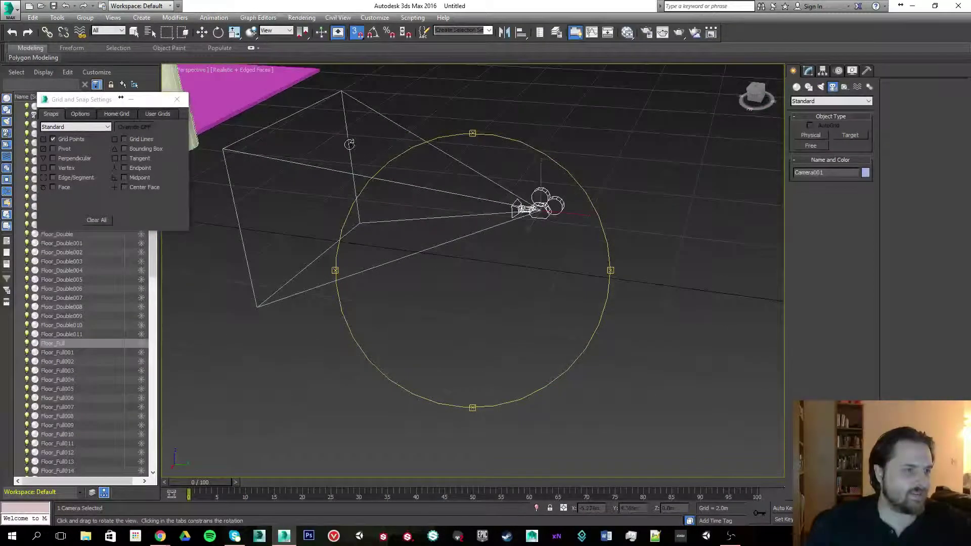
{"action": "key", "text": "w"}
{"action": "middle_click_drag", "start_coordinate": [377, 114], "coordinate": [447, 225]}
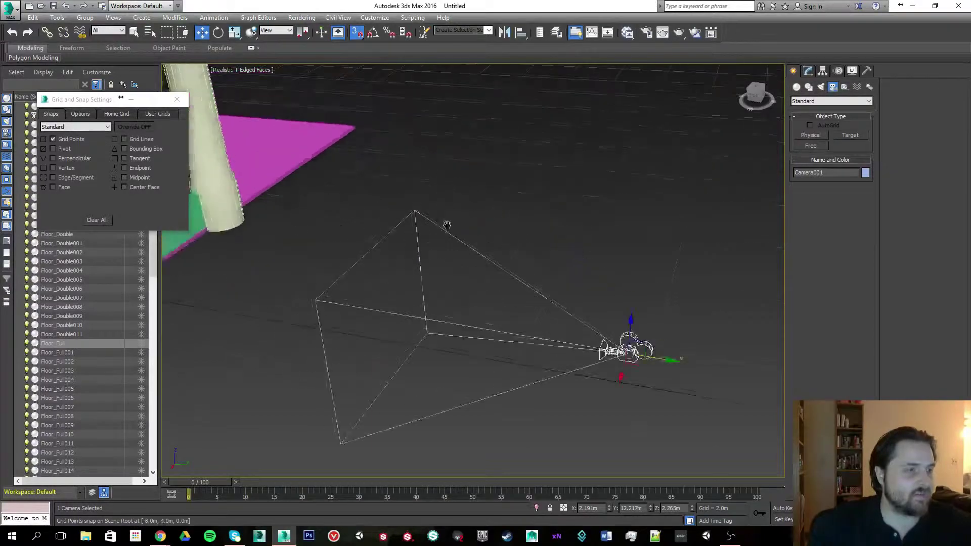
{"action": "scroll", "coordinate": [449, 224], "scroll_direction": "down", "scroll_amount": 4}
{"action": "middle_click_drag", "start_coordinate": [420, 186], "coordinate": [310, 158], "text": "alt"}
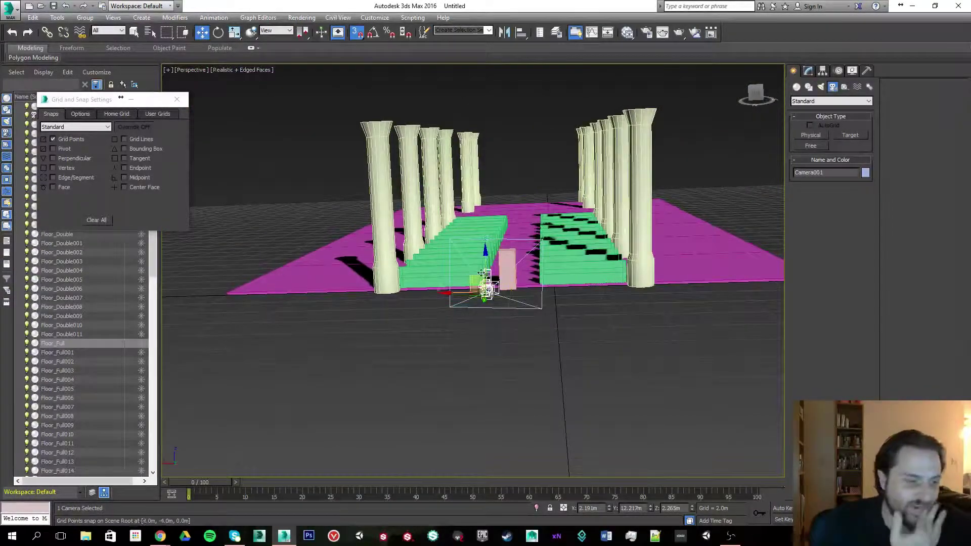
Straighten Camera001 by setting its rotation to 0 on Y and 90 on X.
{"action": "key", "text": "e"}
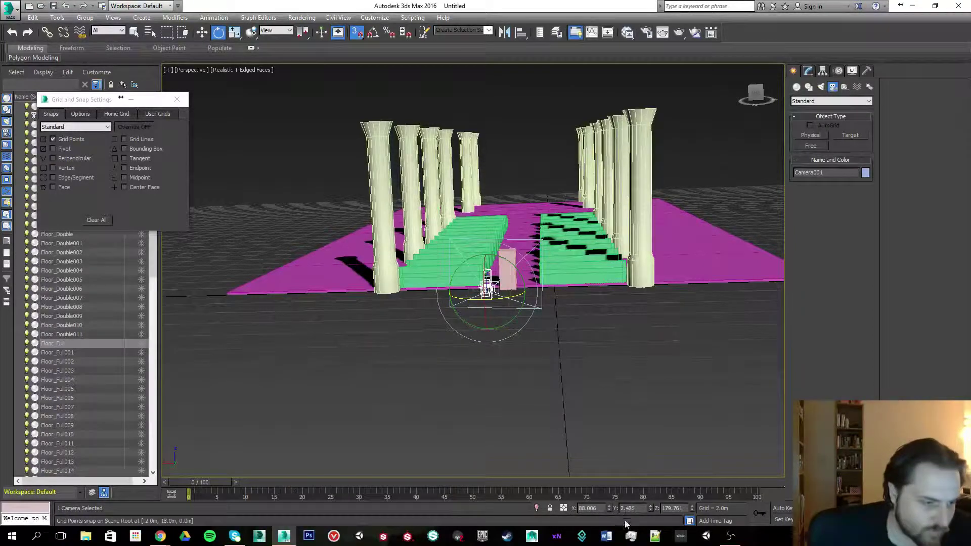
{"action": "key", "text": "Return"}
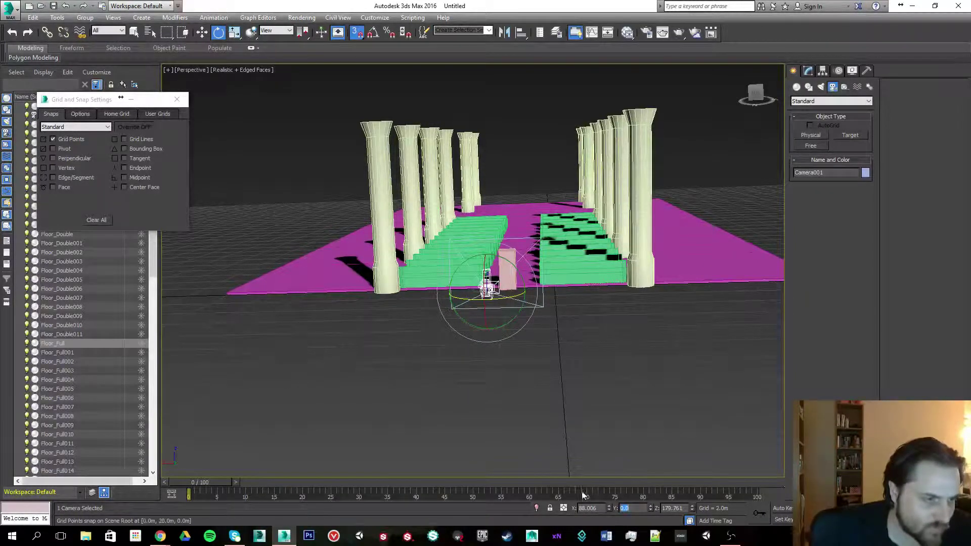
{"action": "type", "text": "90"}
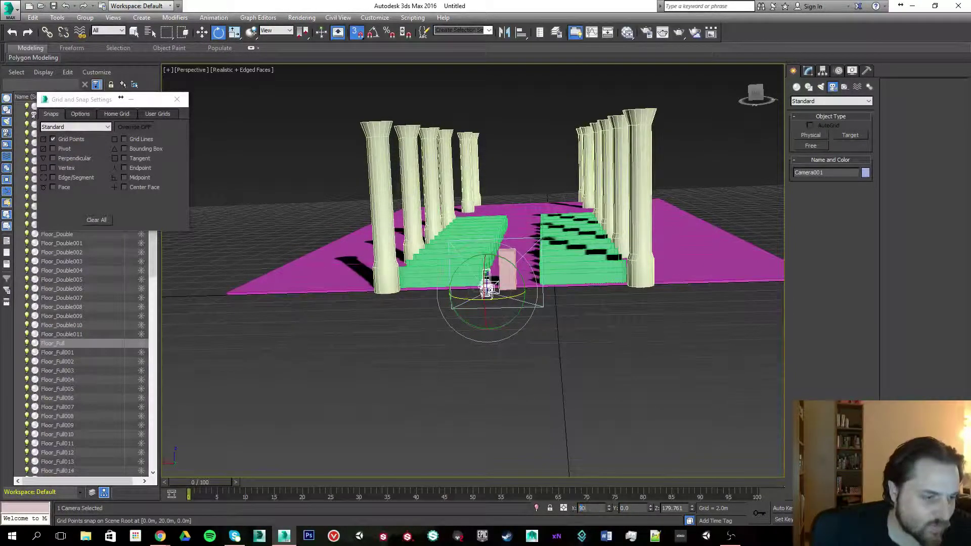
{"action": "key", "text": "Return"}
Move Camera001 along its Y axis closer to the floor edge, to about Y 9.85 m.
{"action": "scroll", "coordinate": [469, 292], "scroll_direction": "up", "scroll_amount": 5}
{"action": "key", "text": "alt+q"}
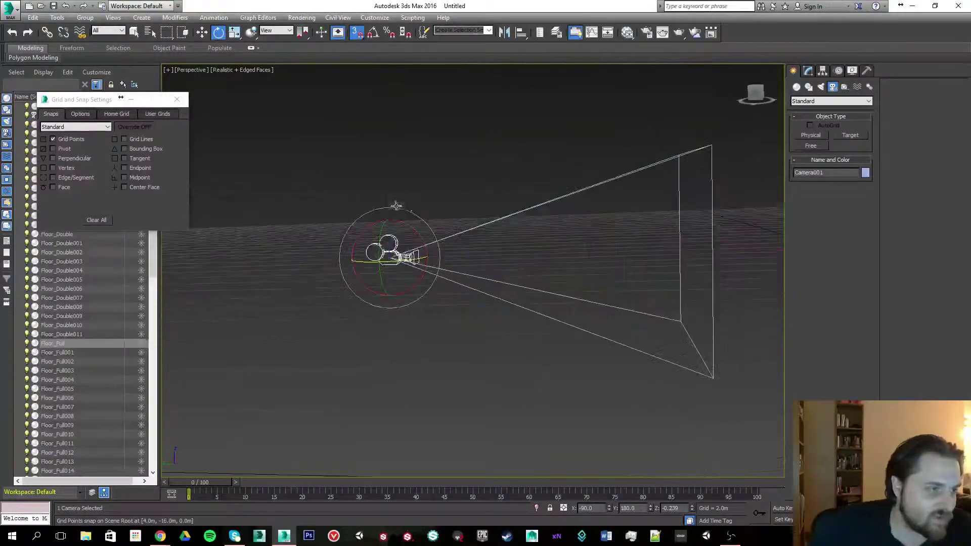
{"action": "key", "text": "alt+q"}
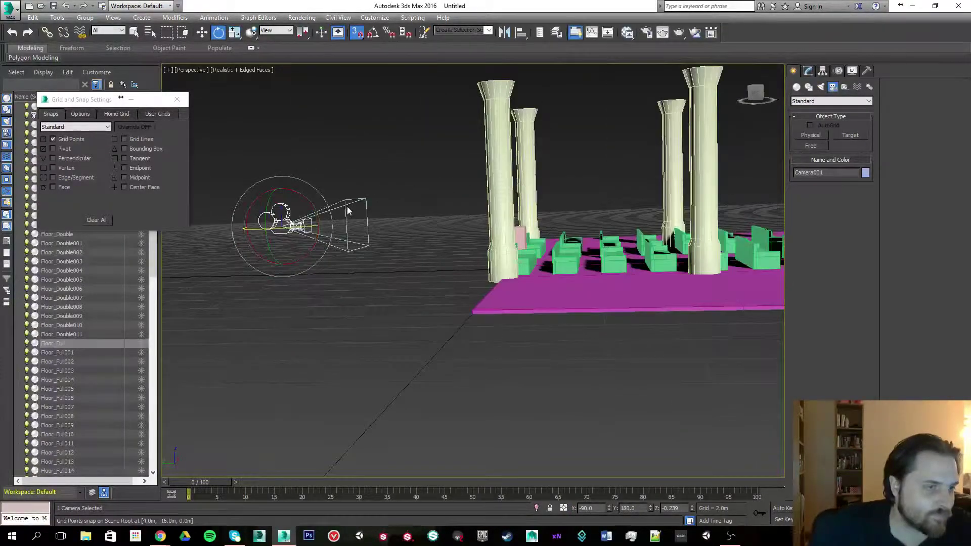
{"action": "key", "text": "w"}
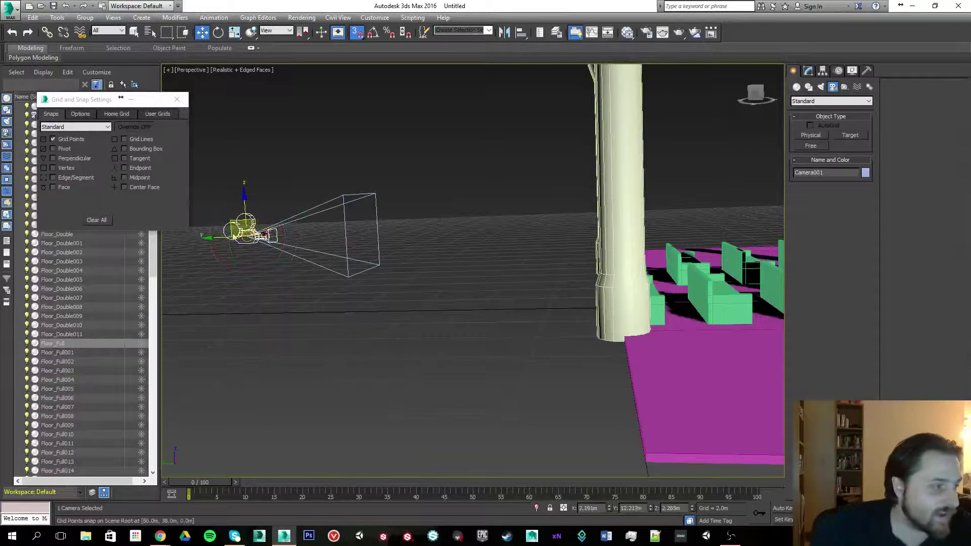
{"action": "left_click_drag", "start_coordinate": [222, 240], "coordinate": [284, 239]}
Turn off snapping, lower Camera001 to about Z 0.9 m and tilt it slightly upward.
{"action": "key", "text": "s"}
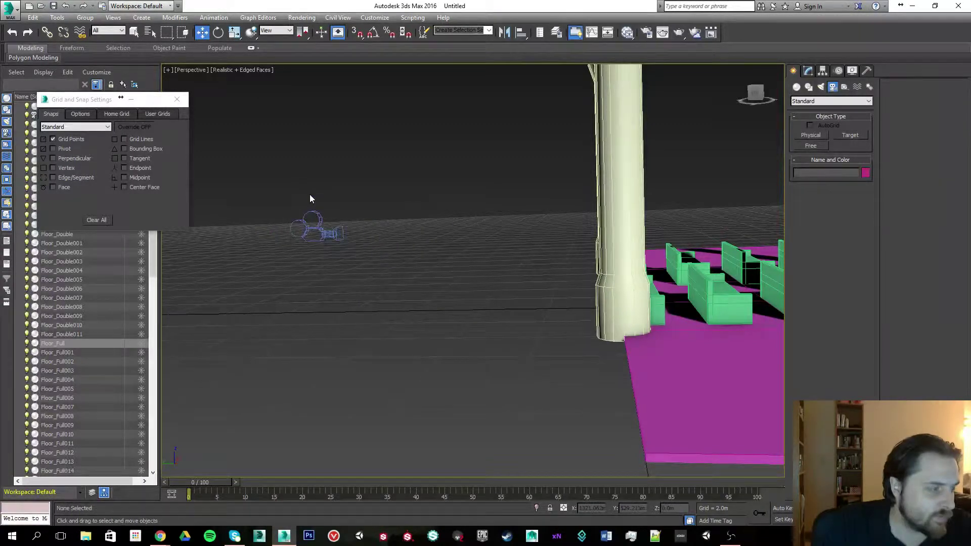
{"action": "mouse_move", "coordinate": [309, 198]}
{"action": "left_mouse_down"}
{"action": "mouse_move", "coordinate": [309, 243]}
{"action": "mouse_move", "coordinate": [329, 223]}
{"action": "mouse_move", "coordinate": [313, 207]}
{"action": "left_mouse_up"}
{"action": "key", "text": "e"}
{"action": "key", "text": "w"}
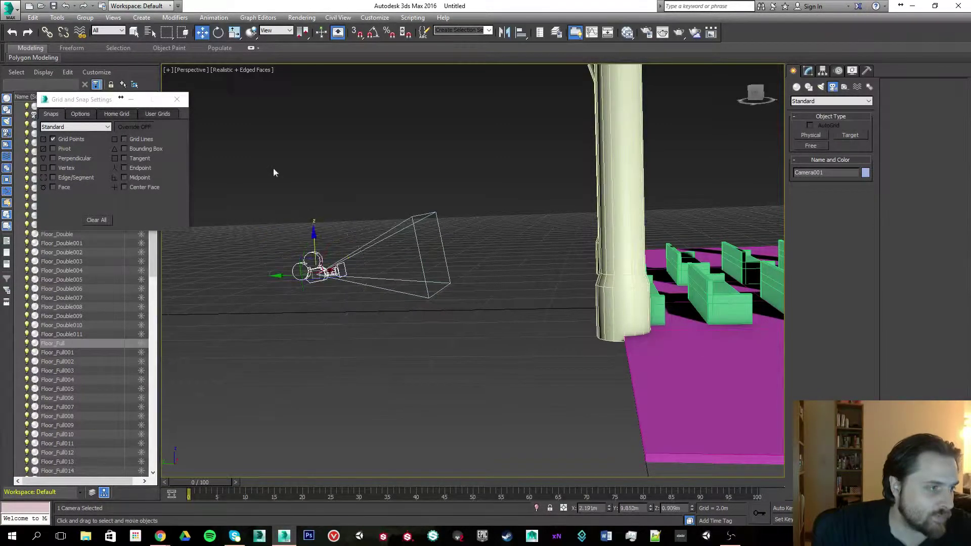
Switch the Perspective viewport to look through Camera001.
{"action": "left_click", "coordinate": [200, 72]}
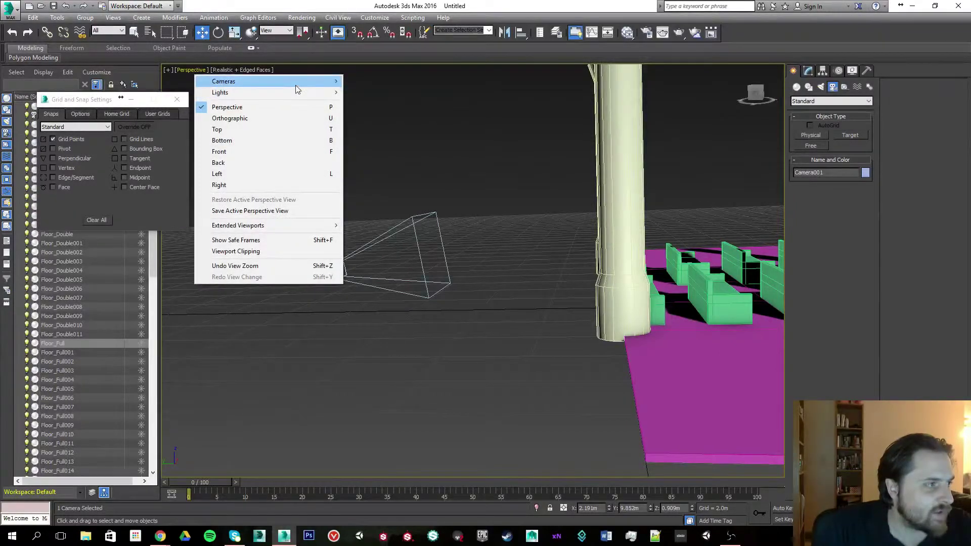
{"action": "mouse_move", "coordinate": [297, 82]}
{"action": "left_click", "coordinate": [157, 81]}
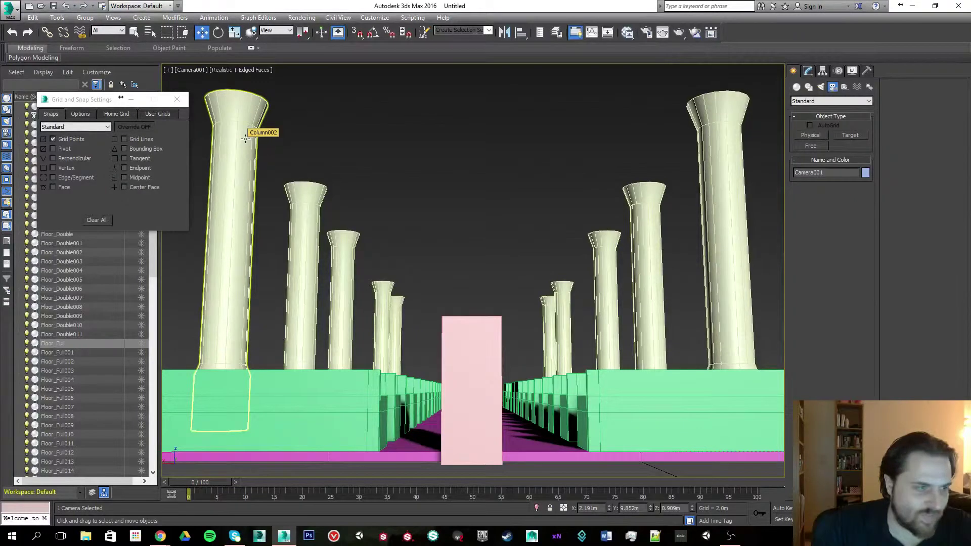
Deselect the camera and return the viewport to Perspective, pulled back far enough to include the camera in front of the pink box.
{"action": "left_click", "coordinate": [195, 75]}
{"action": "left_click", "coordinate": [193, 72]}
{"action": "mouse_move", "coordinate": [205, 81]}
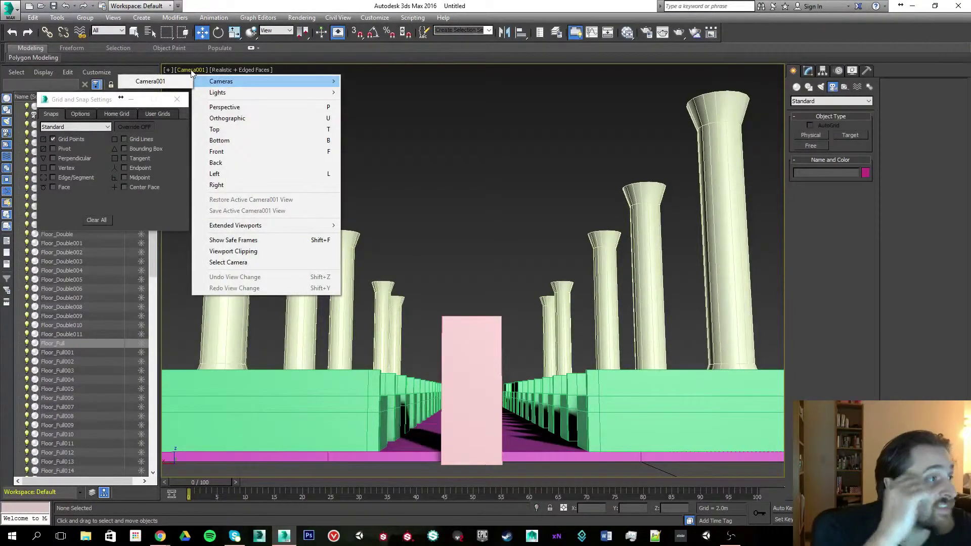
{"action": "left_click", "coordinate": [224, 106]}
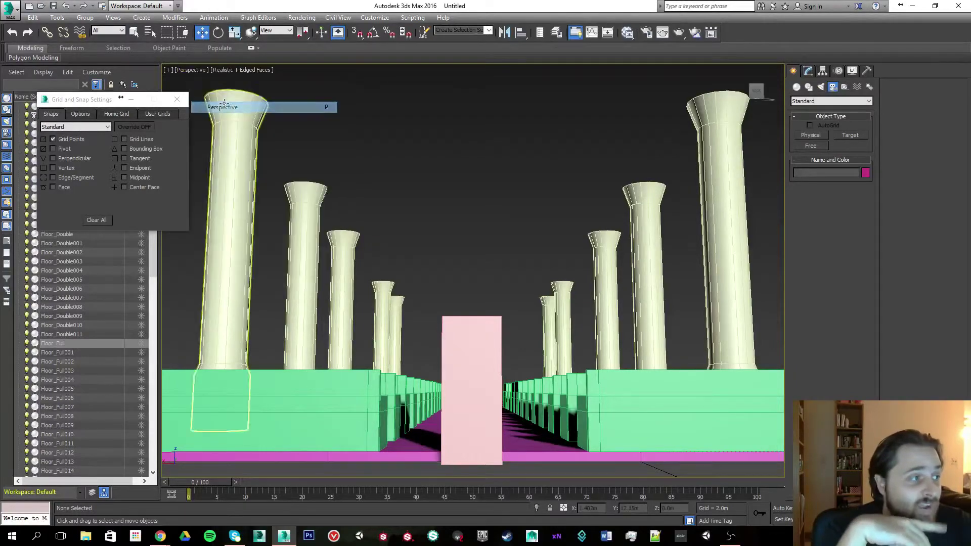
{"action": "scroll", "coordinate": [480, 148], "scroll_direction": "down", "scroll_amount": 5}
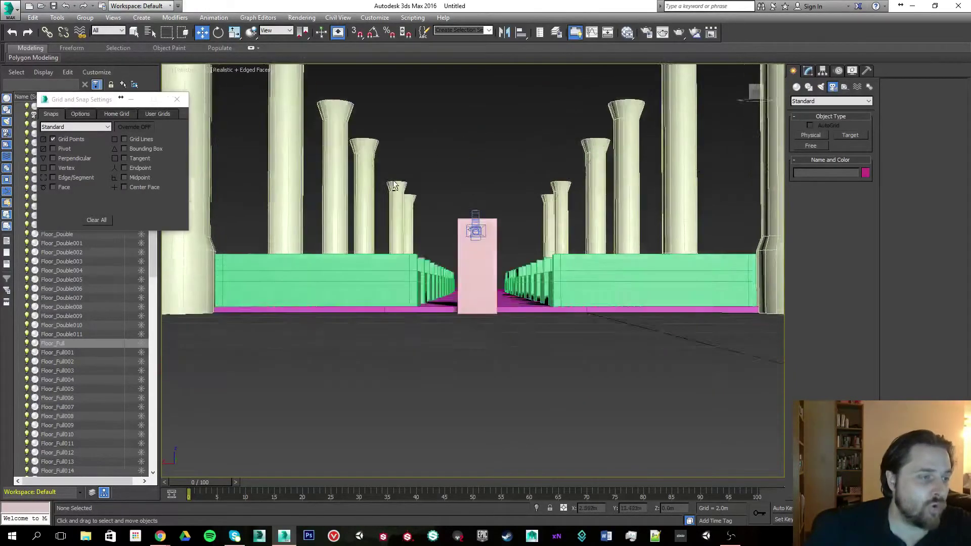